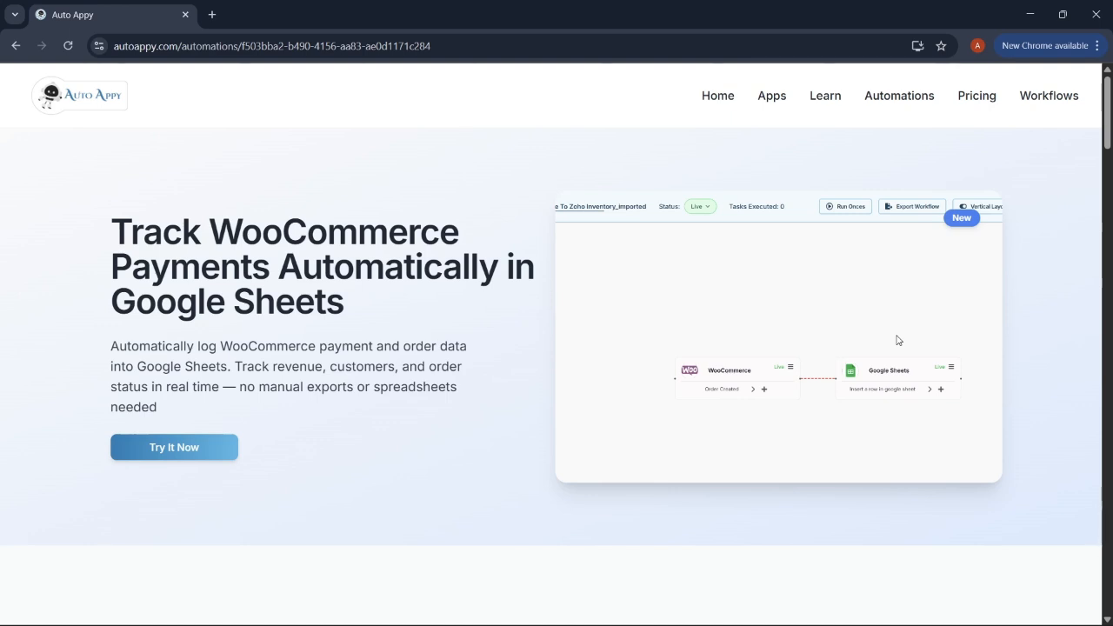
Step: Go back to the Auto Appy home page using the Home link in the top navigation
{"action": "left_click", "coordinate": [720, 98]}
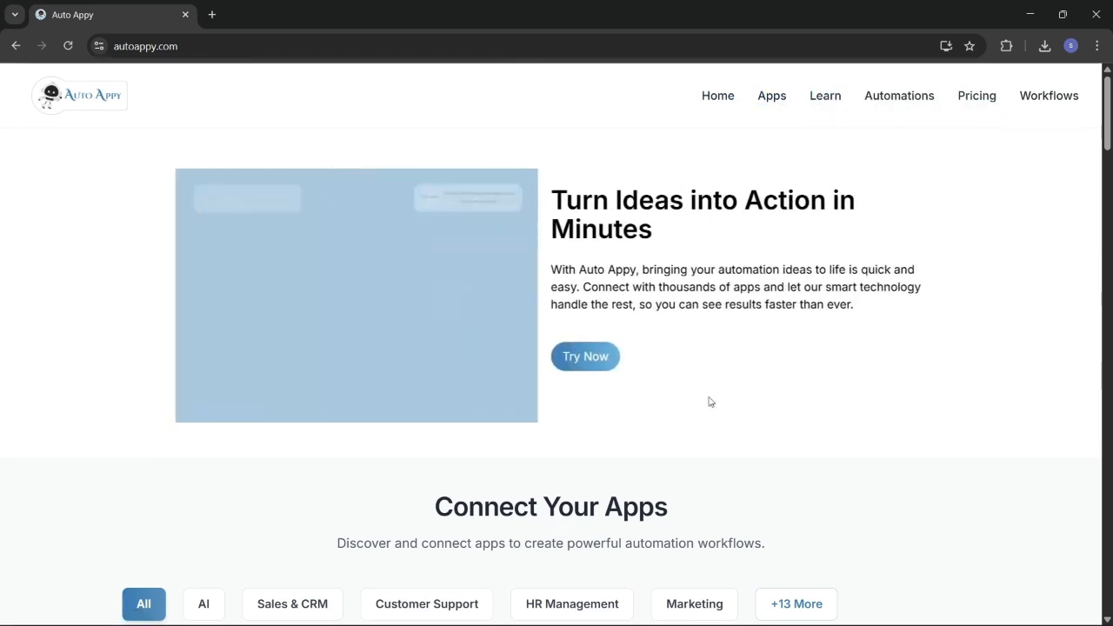
Step: Browse the home page's connectable apps, templates and pricing plans, then go to the Workflows dashboard
{"action": "scroll", "coordinate": [708, 402], "scroll_direction": "down", "scroll_amount": 3}
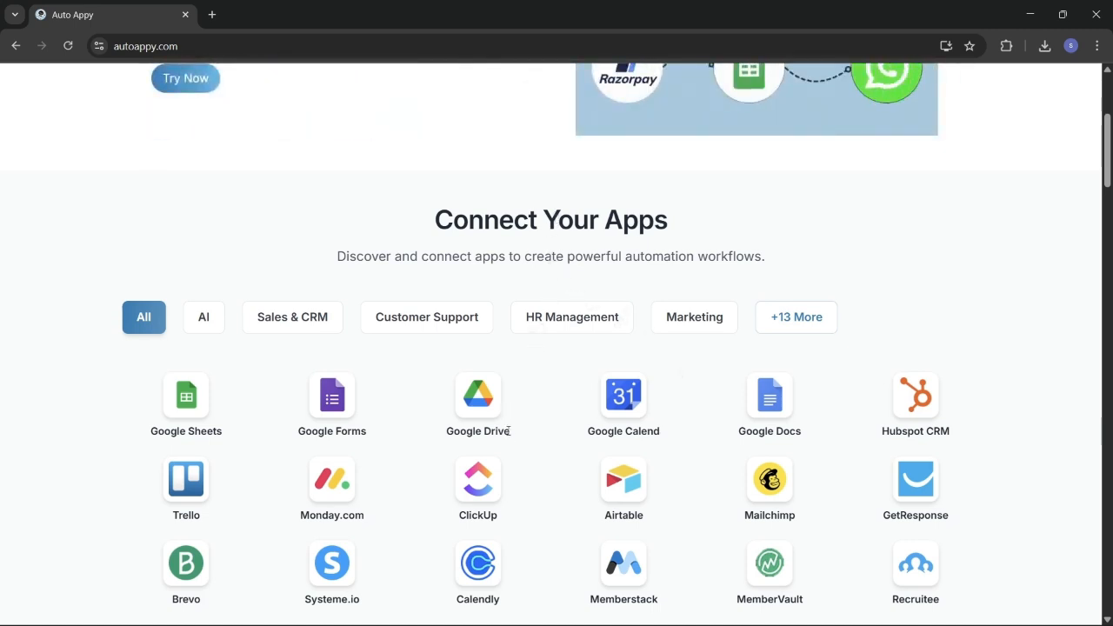
{"action": "scroll", "coordinate": [508, 433], "scroll_direction": "down", "scroll_amount": 1}
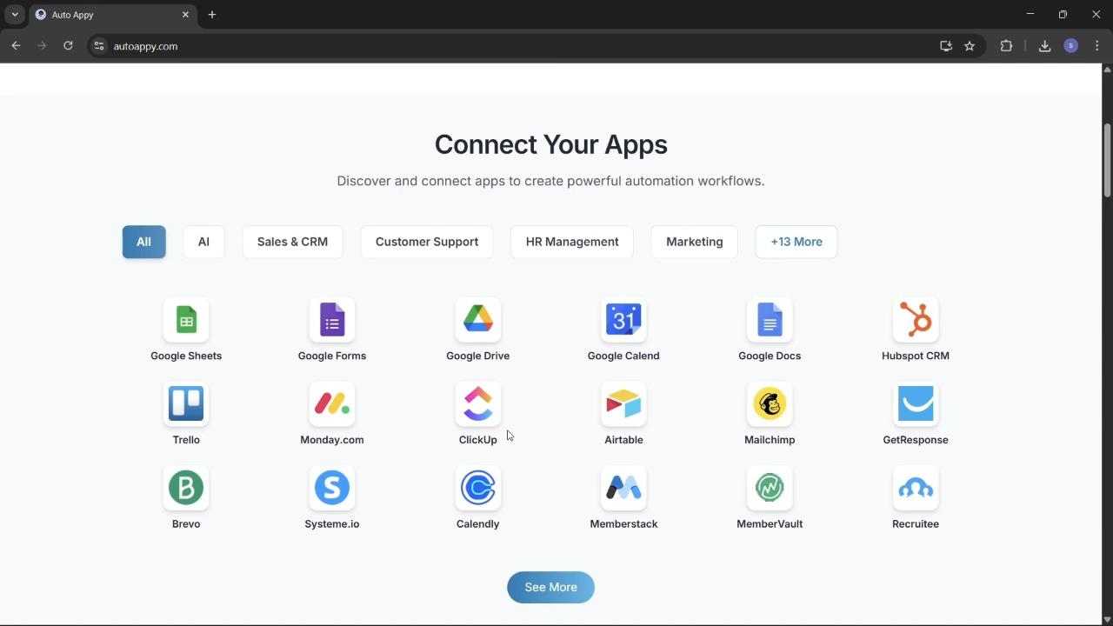
{"action": "scroll", "coordinate": [508, 434], "scroll_direction": "down", "scroll_amount": 6}
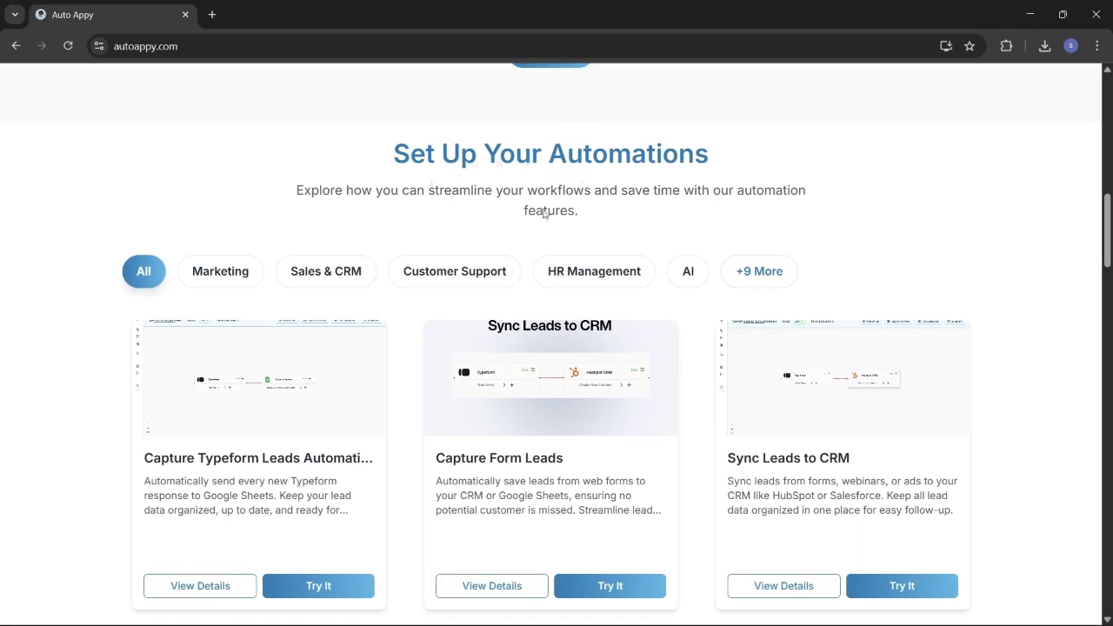
{"action": "scroll", "coordinate": [468, 452], "scroll_direction": "down", "scroll_amount": 1}
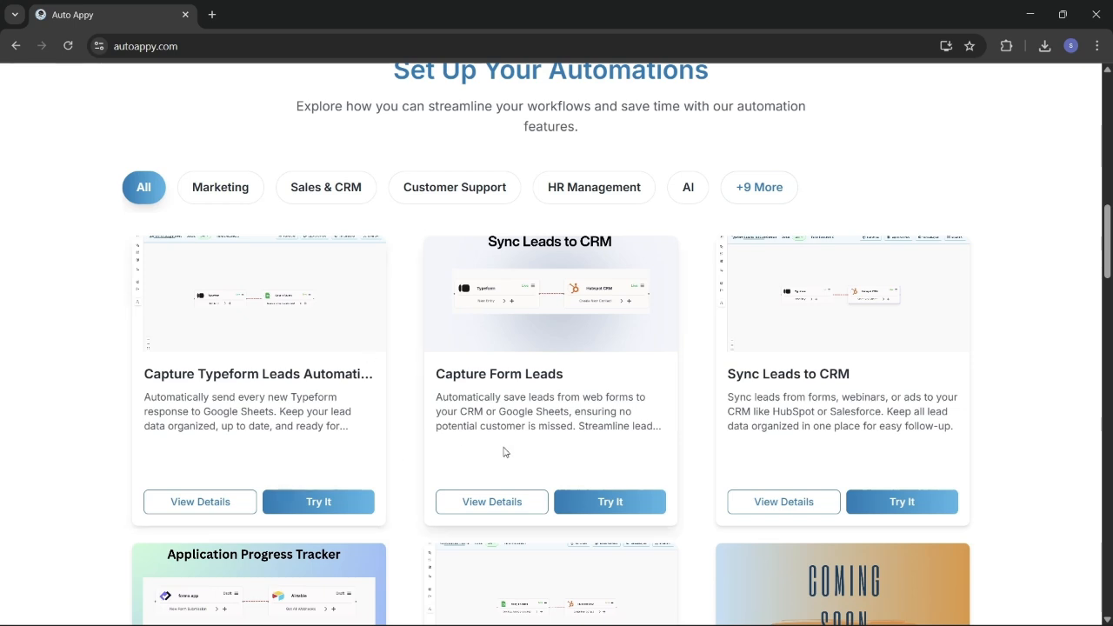
{"action": "scroll", "coordinate": [504, 451], "scroll_direction": "down", "scroll_amount": 8}
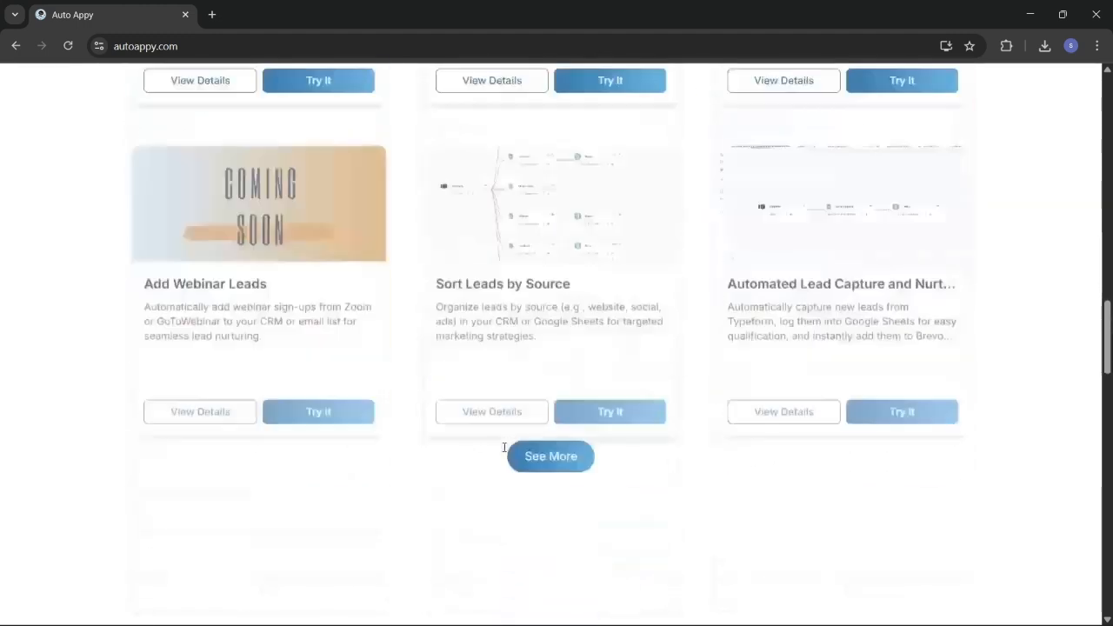
{"action": "scroll", "coordinate": [503, 448], "scroll_direction": "down", "scroll_amount": 6}
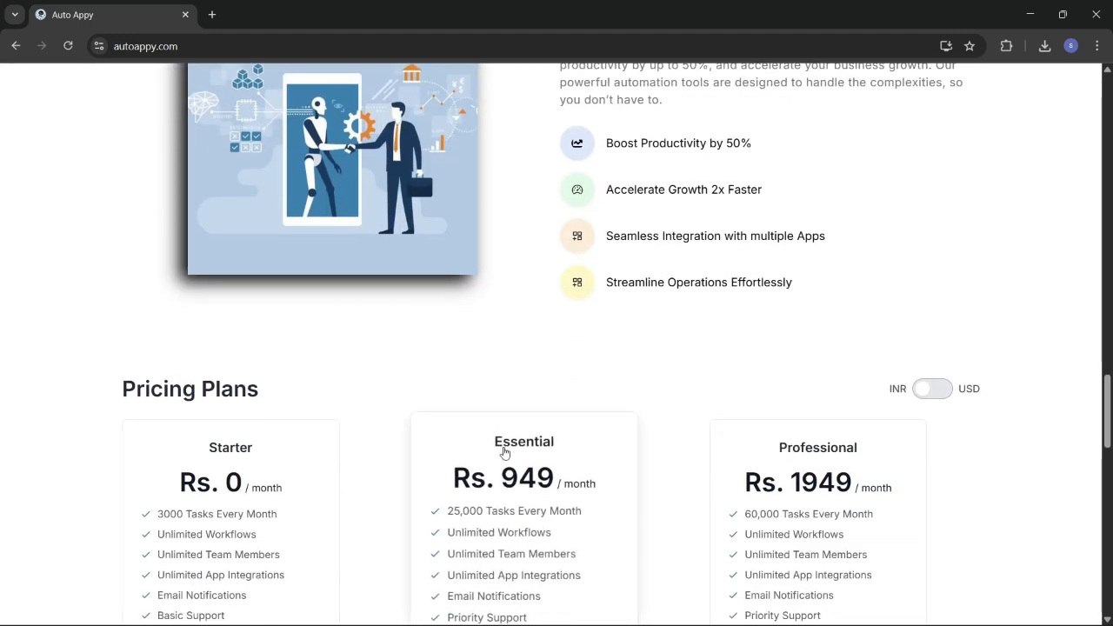
{"action": "scroll", "coordinate": [504, 451], "scroll_direction": "down", "scroll_amount": 2}
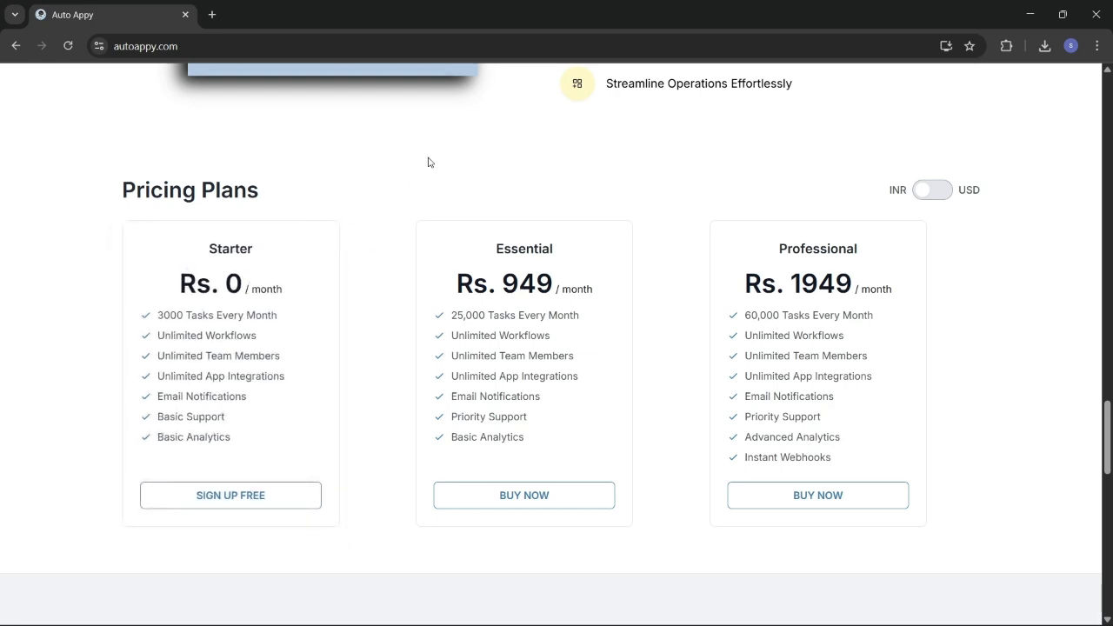
{"action": "scroll", "coordinate": [428, 161], "scroll_direction": "up", "scroll_amount": 10}
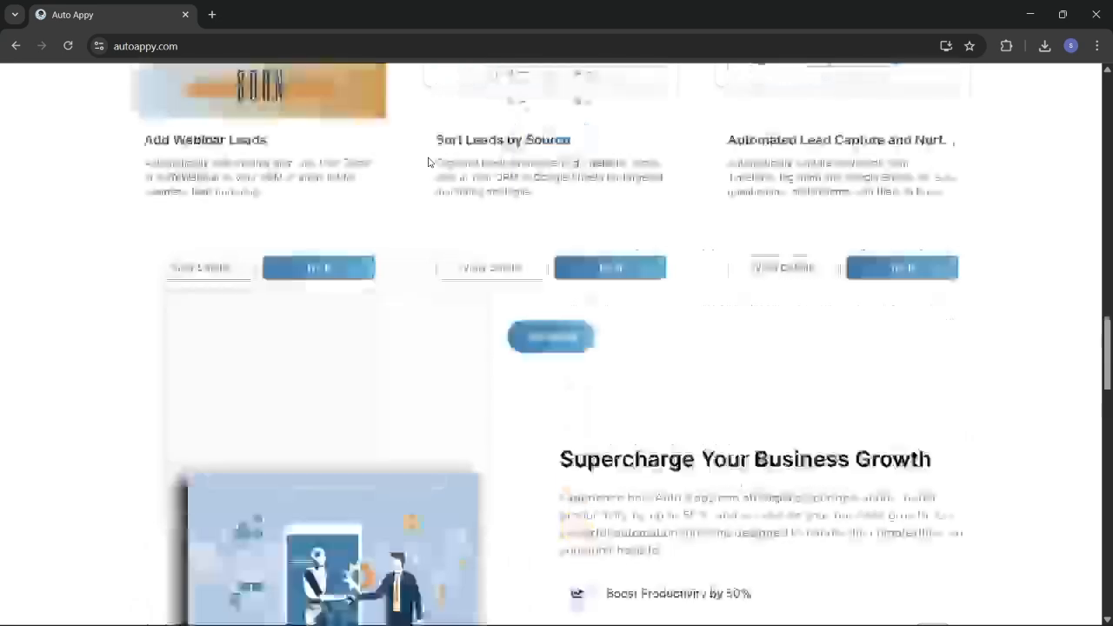
{"action": "scroll", "coordinate": [427, 162], "scroll_direction": "up", "scroll_amount": 8}
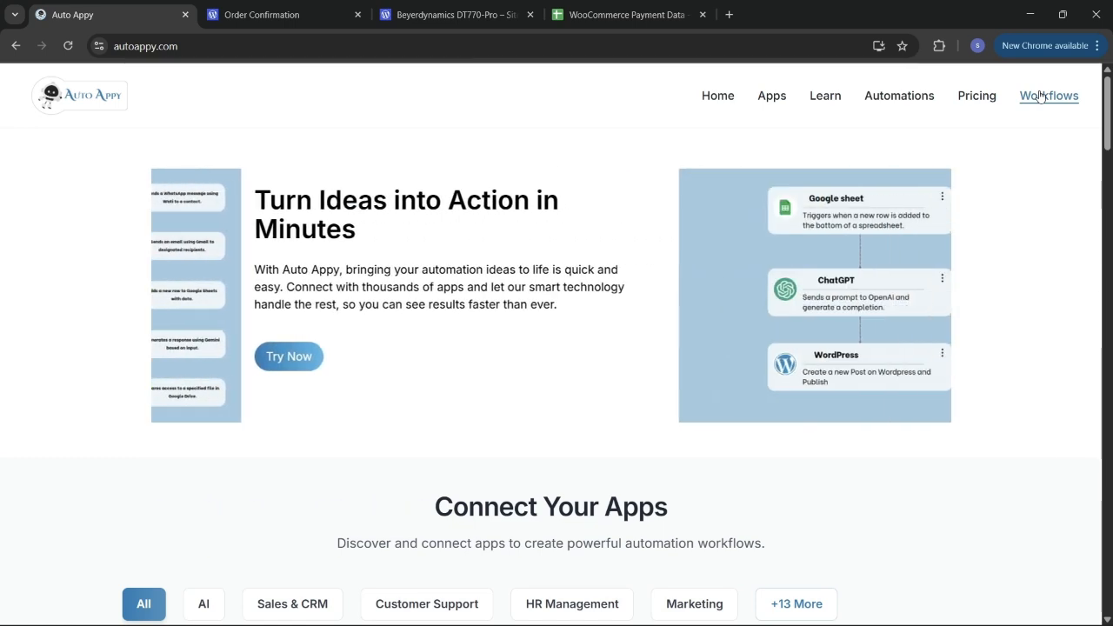
{"action": "left_click", "coordinate": [1039, 96]}
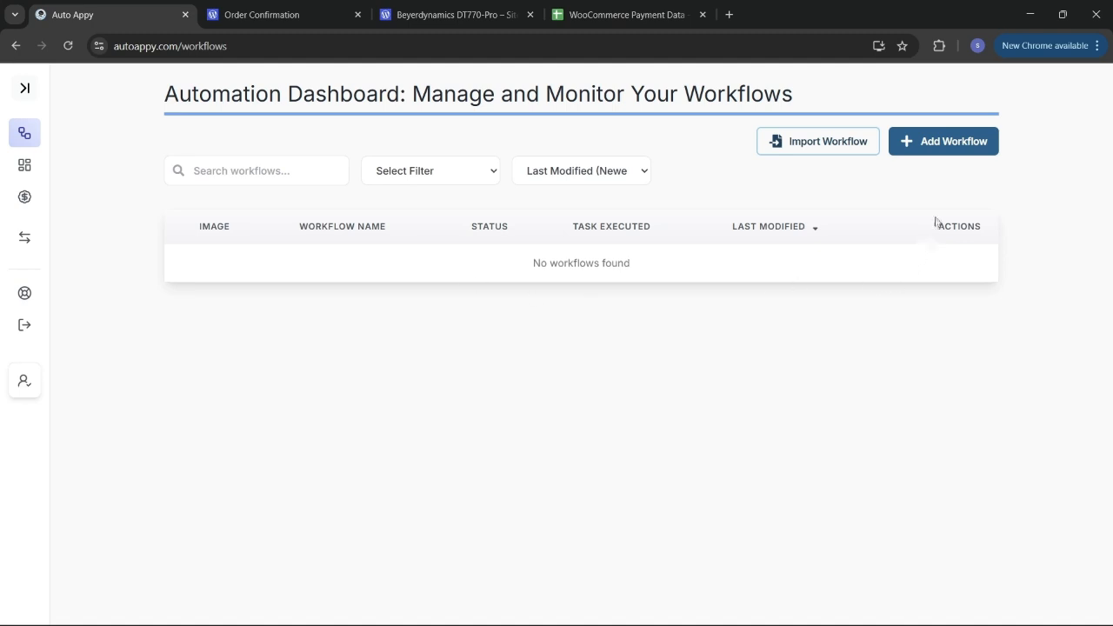
Step: Add a workflow named 'Autto Sync WooCoomerce Payment Data To Google Sheets' and save it
{"action": "left_click", "coordinate": [947, 149]}
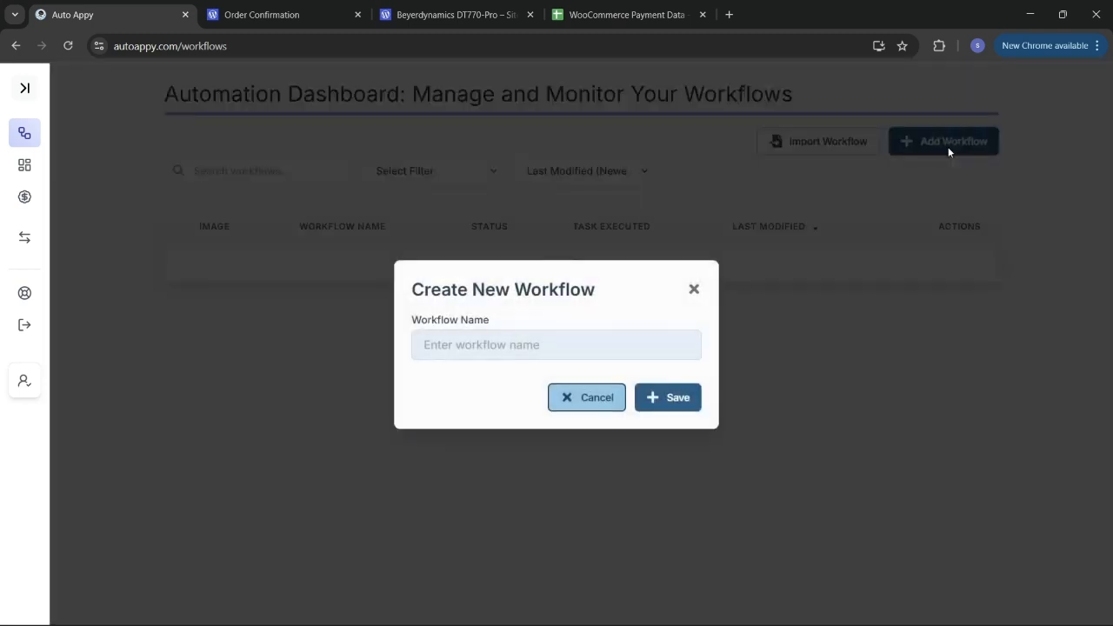
{"action": "left_click", "coordinate": [505, 340]}
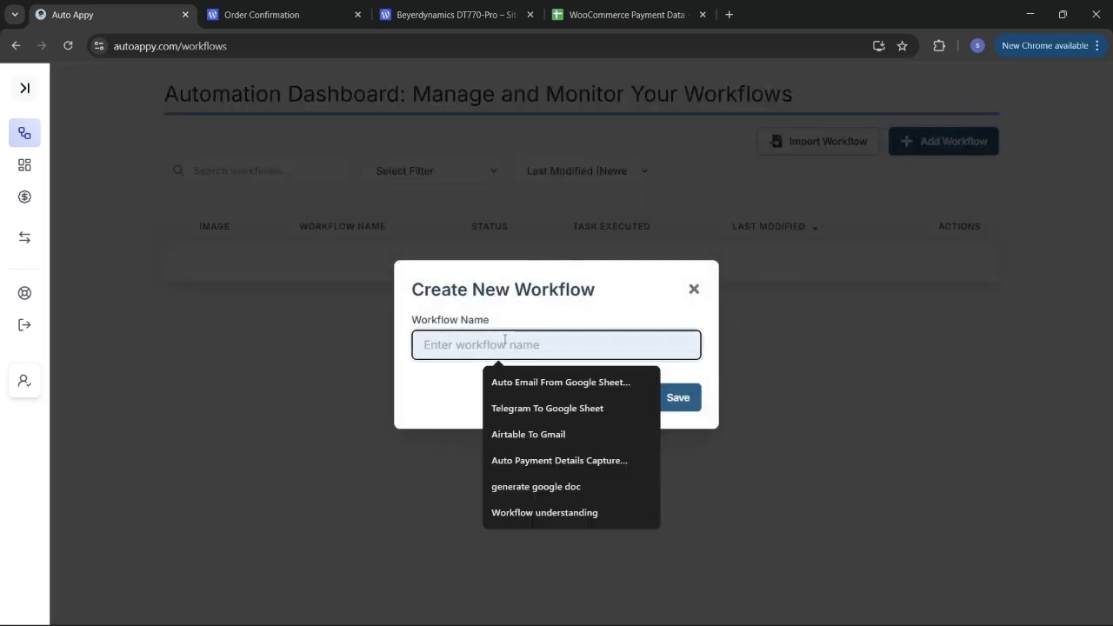
{"action": "type", "text": "Aut"}
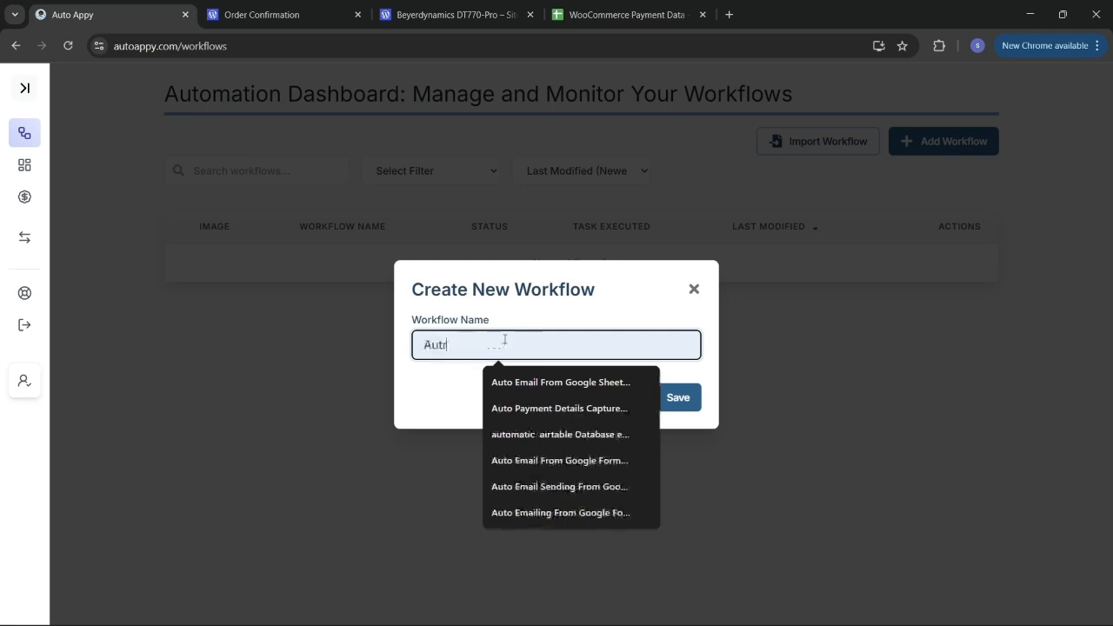
{"action": "type", "text": "to "}
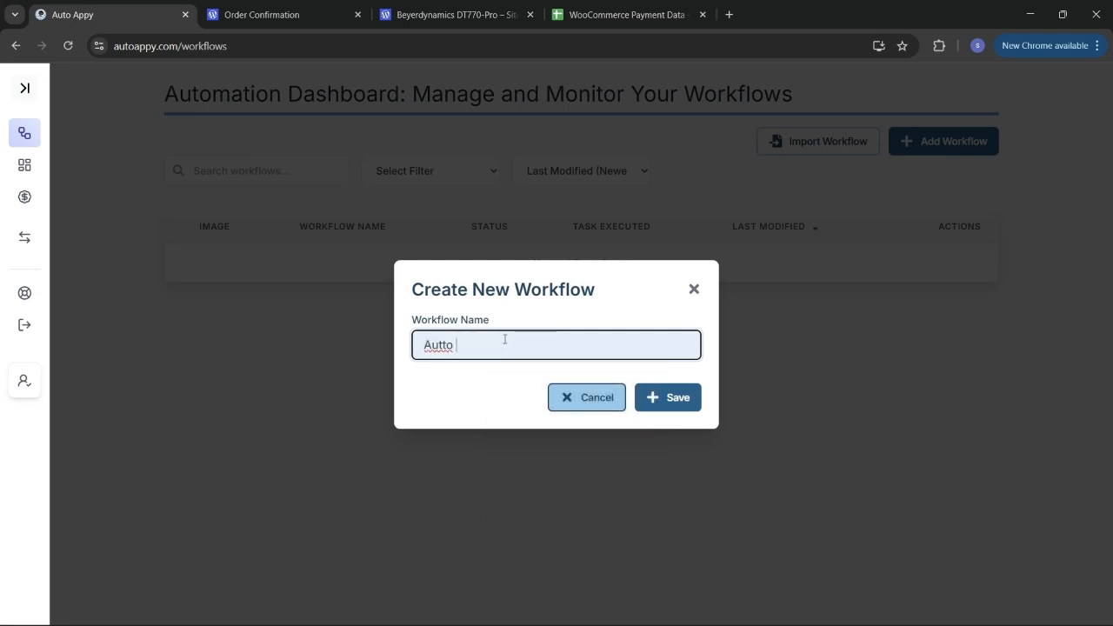
{"action": "type", "text": "Sync WooCoomerce Payment Data To"}
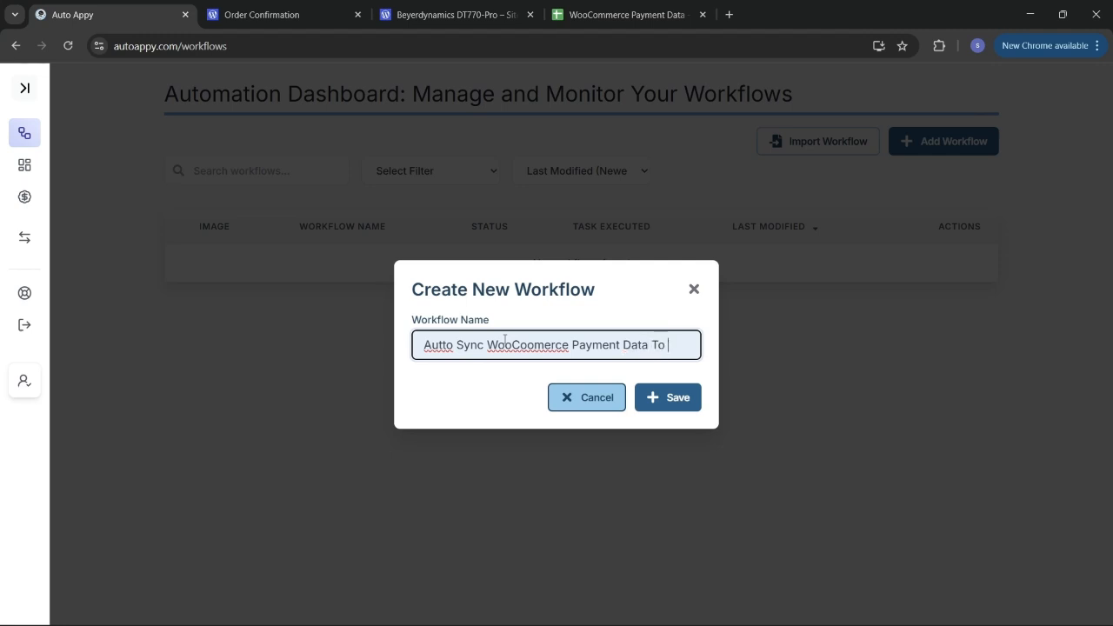
{"action": "type", "text": "Googl"}
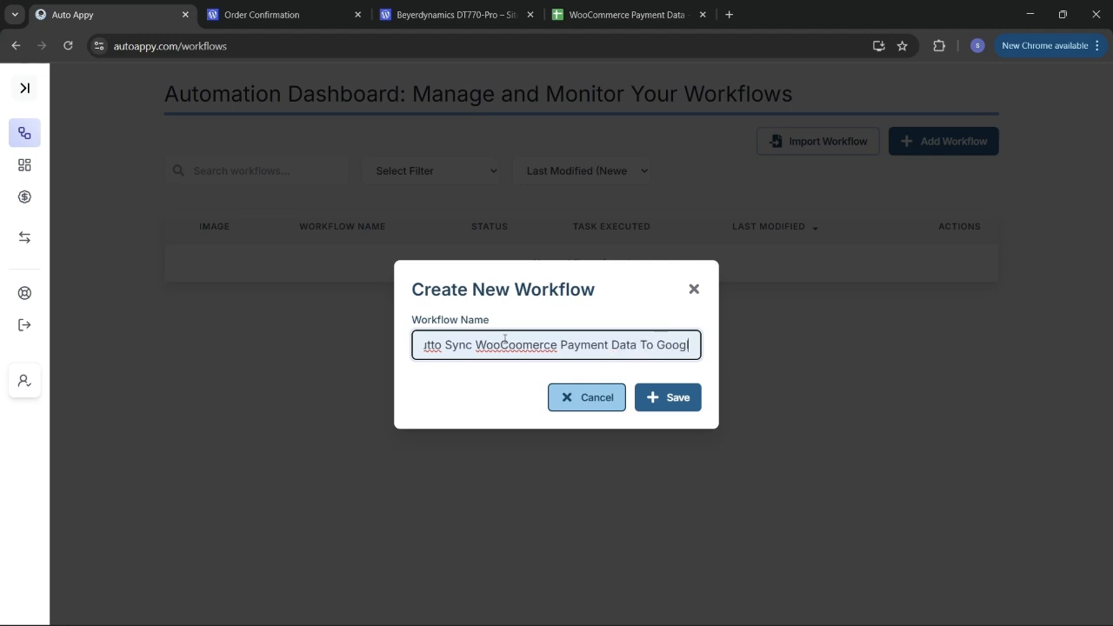
{"action": "type", "text": "e Sg"}
{"action": "key", "text": "BackSpace"}
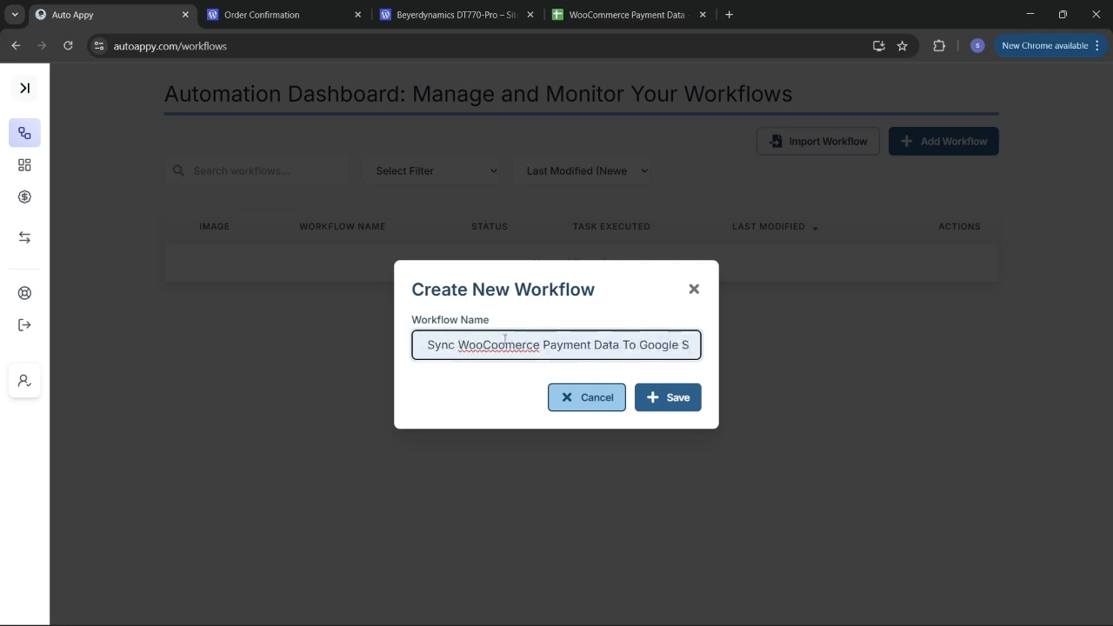
{"action": "type", "text": "heets"}
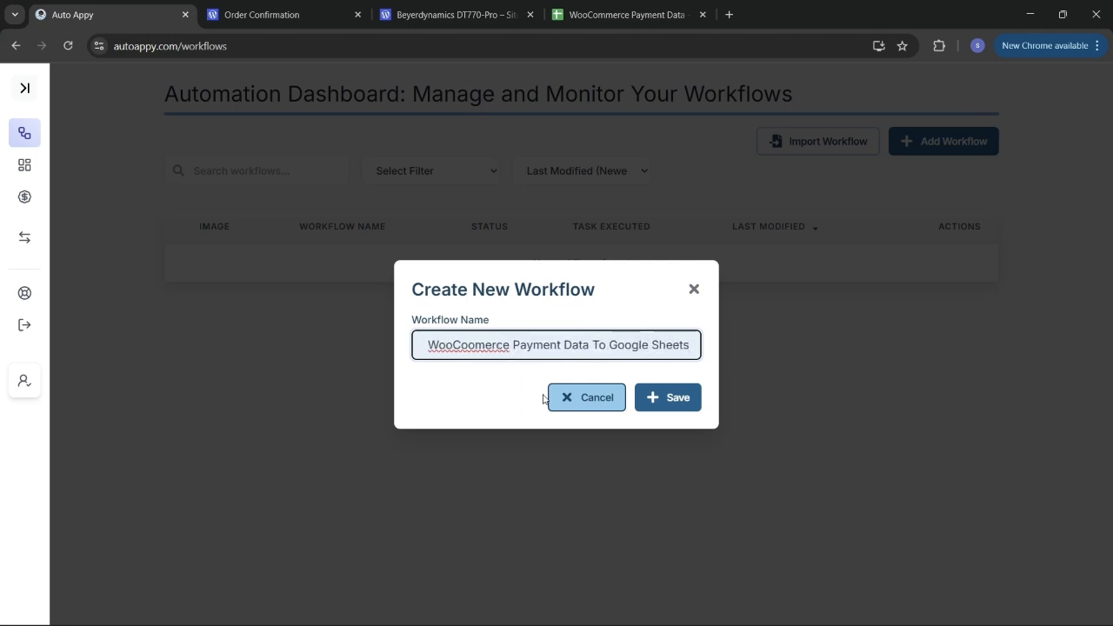
{"action": "left_click", "coordinate": [664, 398]}
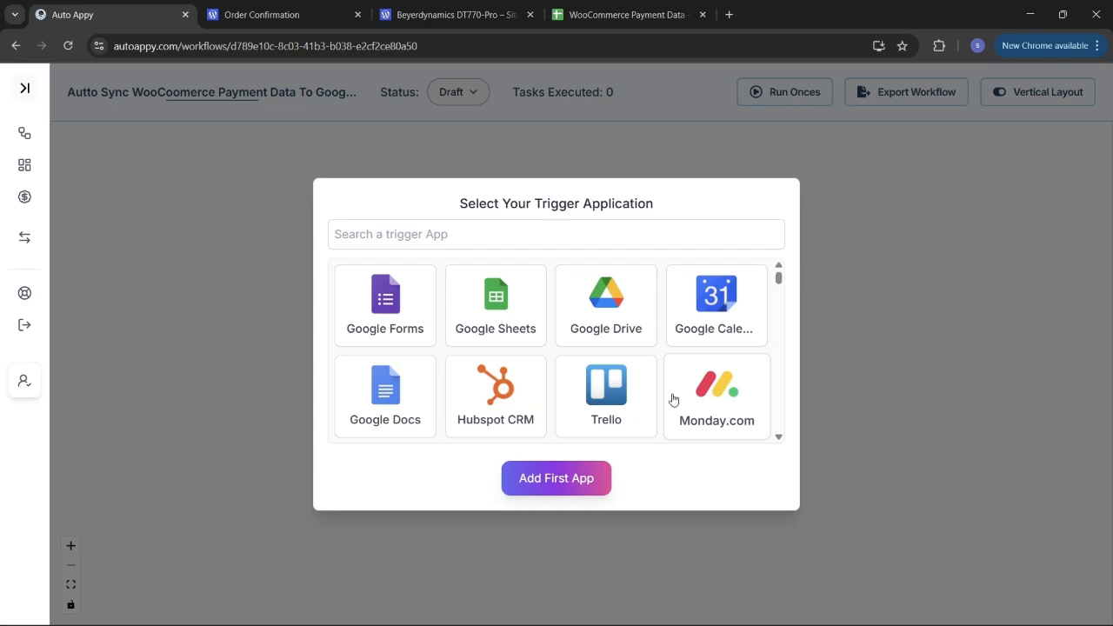
Step: Search 'woo', choose WooCommerce with the Order Created trigger, and add it as the first app
{"action": "left_click", "coordinate": [553, 235]}
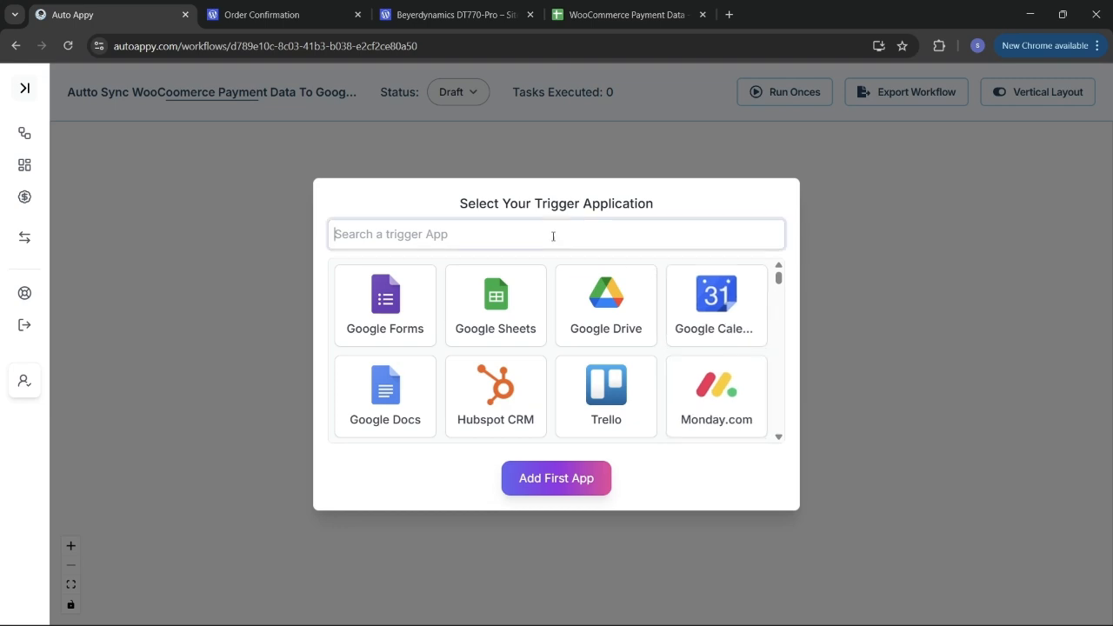
{"action": "type", "text": "woo"}
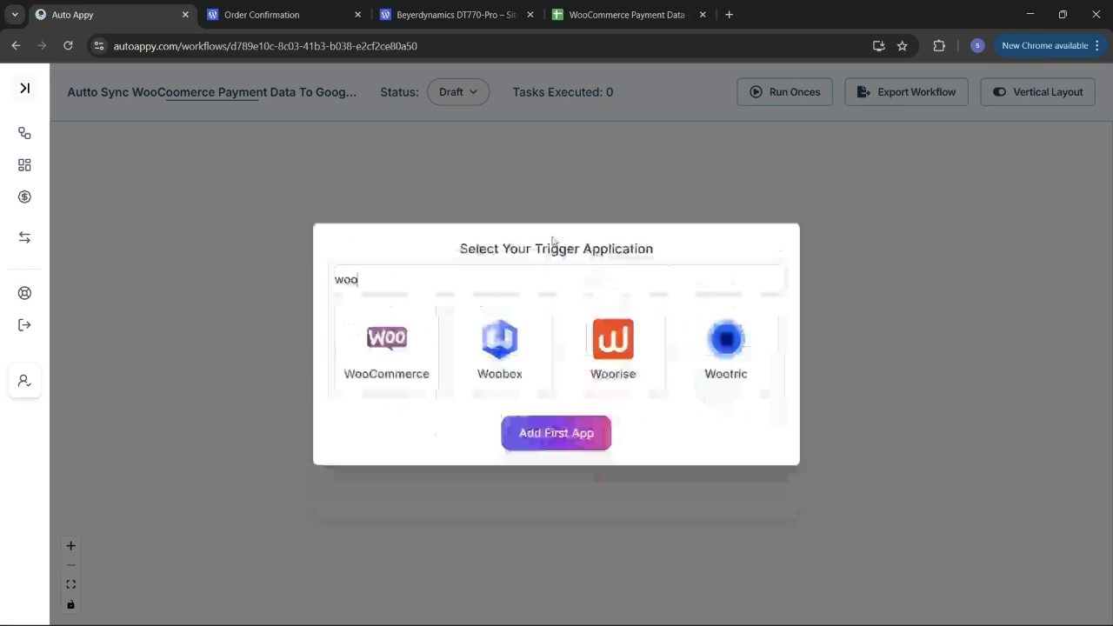
{"action": "left_click", "coordinate": [369, 355]}
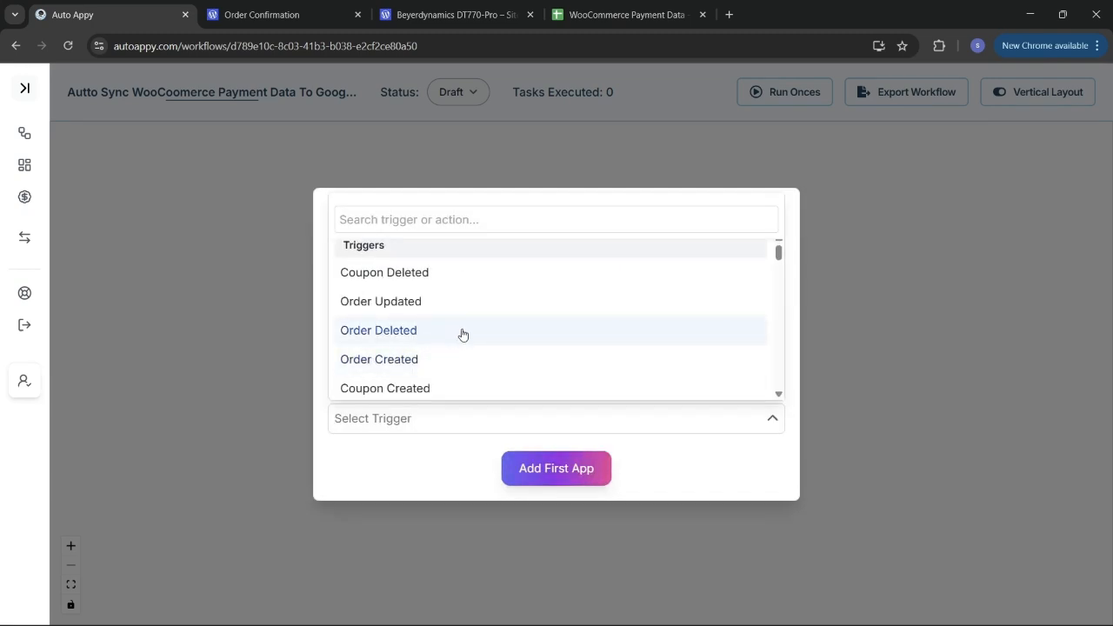
{"action": "left_click", "coordinate": [458, 359]}
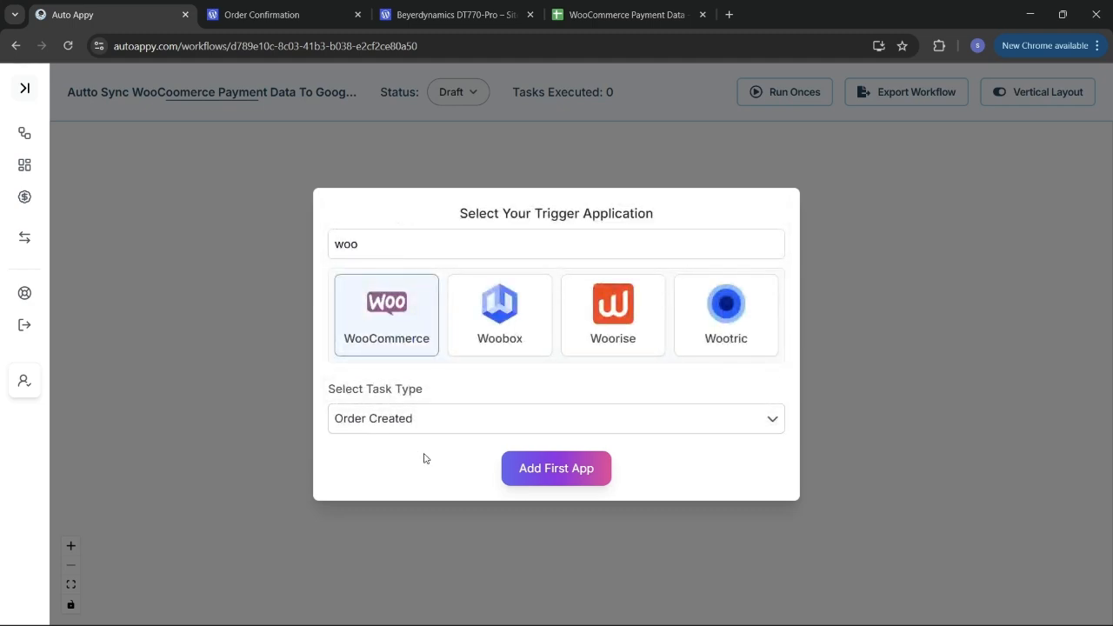
{"action": "left_click", "coordinate": [556, 470]}
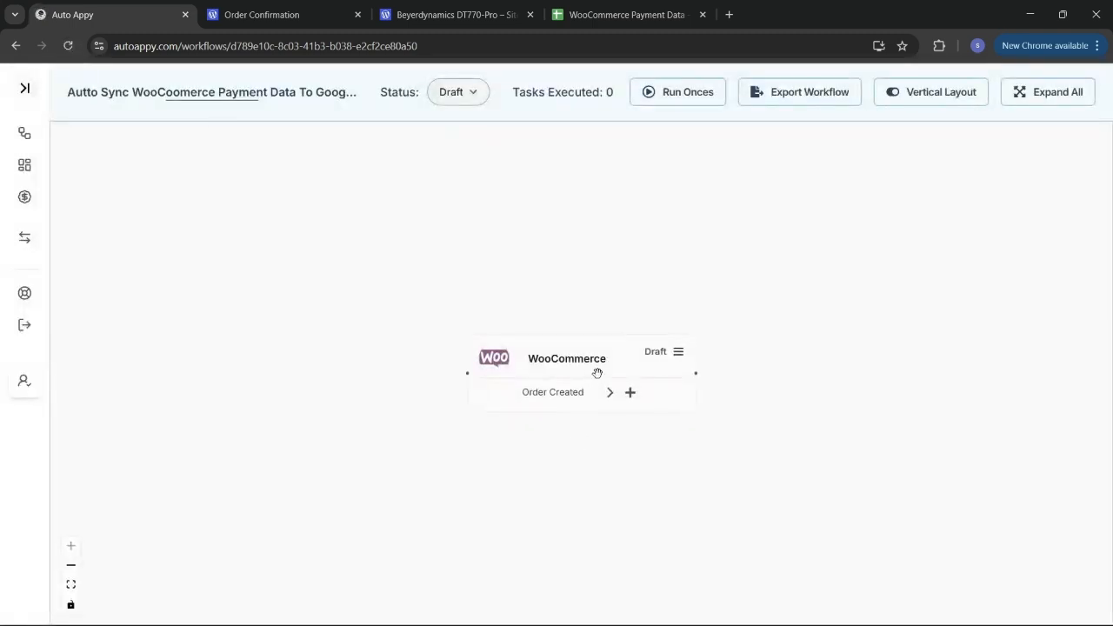
Step: Reposition the WooCommerce trigger node and show its webhook URL and setup instructions
{"action": "left_click_drag", "start_coordinate": [597, 369], "coordinate": [504, 352]}
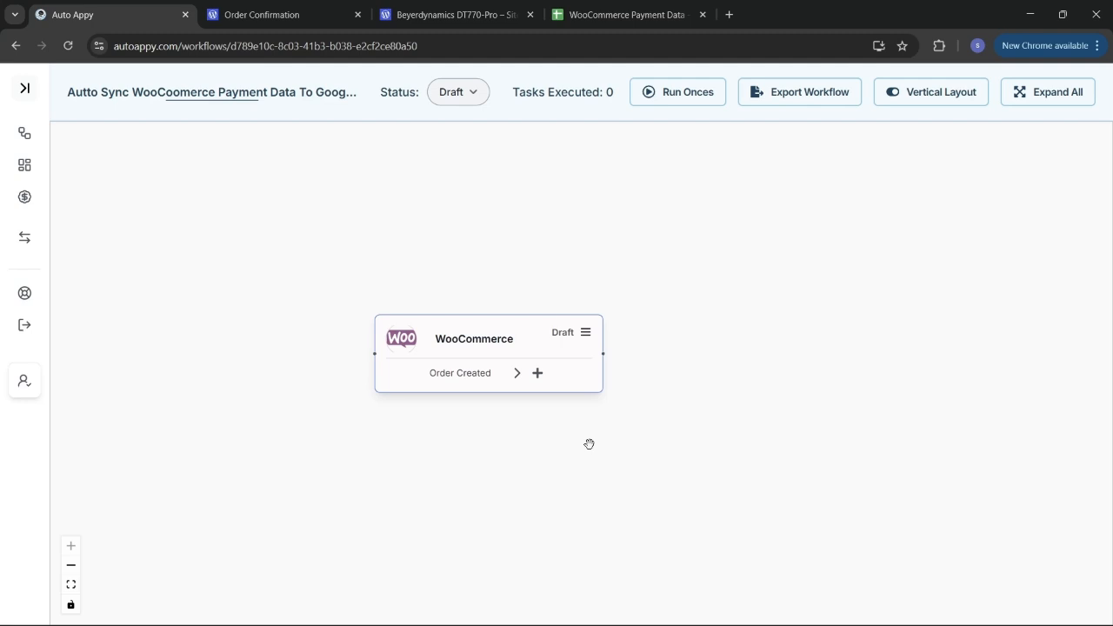
{"action": "left_click", "coordinate": [585, 335]}
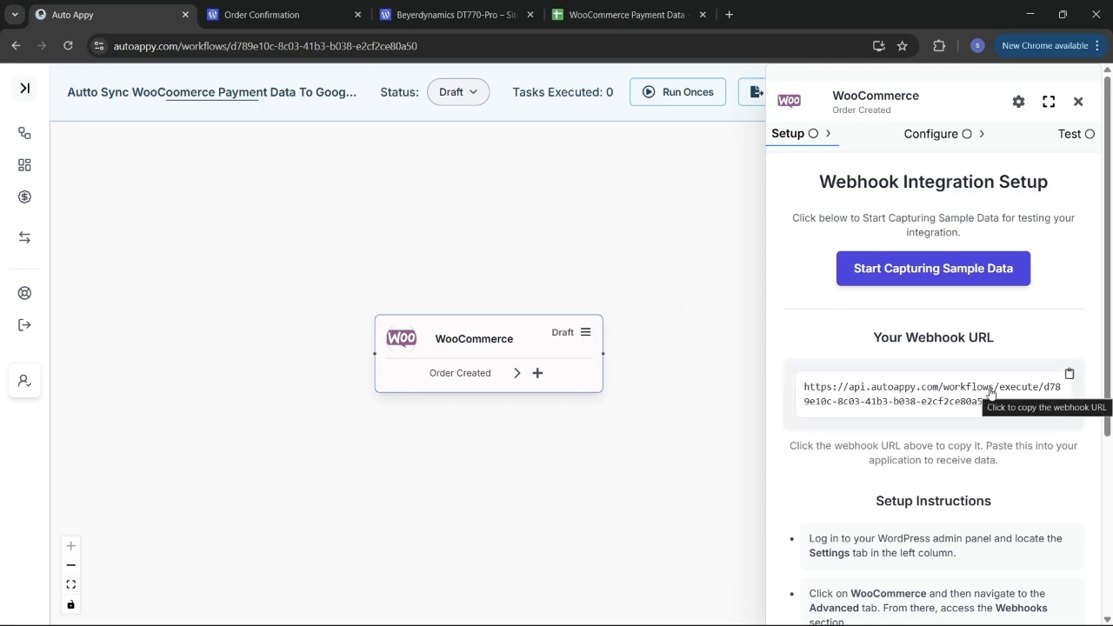
{"action": "scroll", "coordinate": [989, 391], "scroll_direction": "down", "scroll_amount": 3}
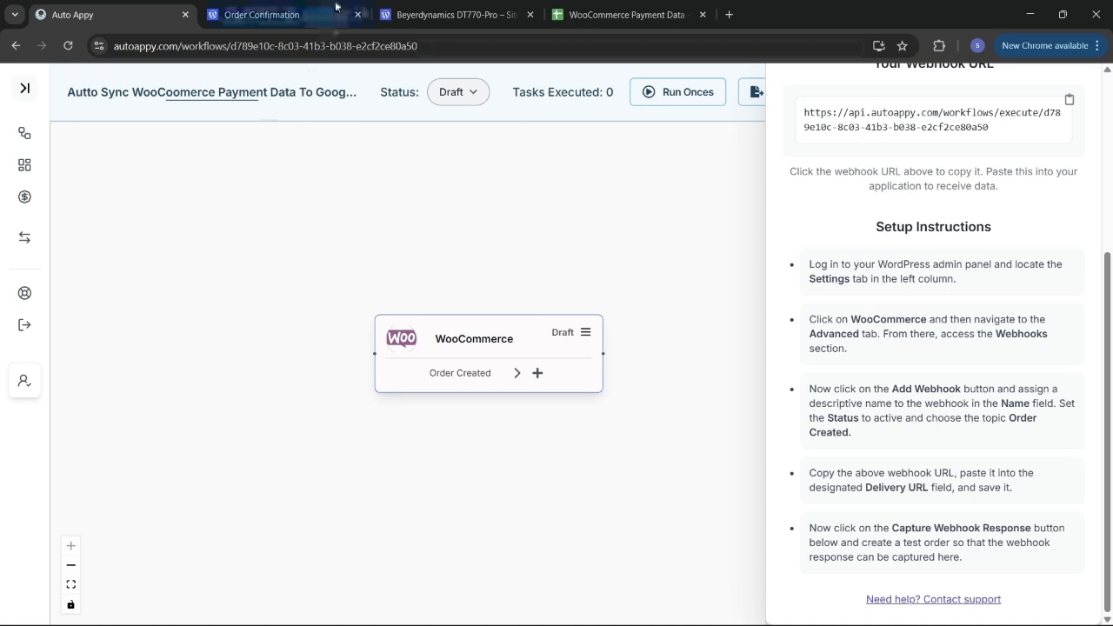
Step: In WordPress admin, go to WooCommerce Settings and bring up the Payments settings
{"action": "left_click", "coordinate": [307, 7]}
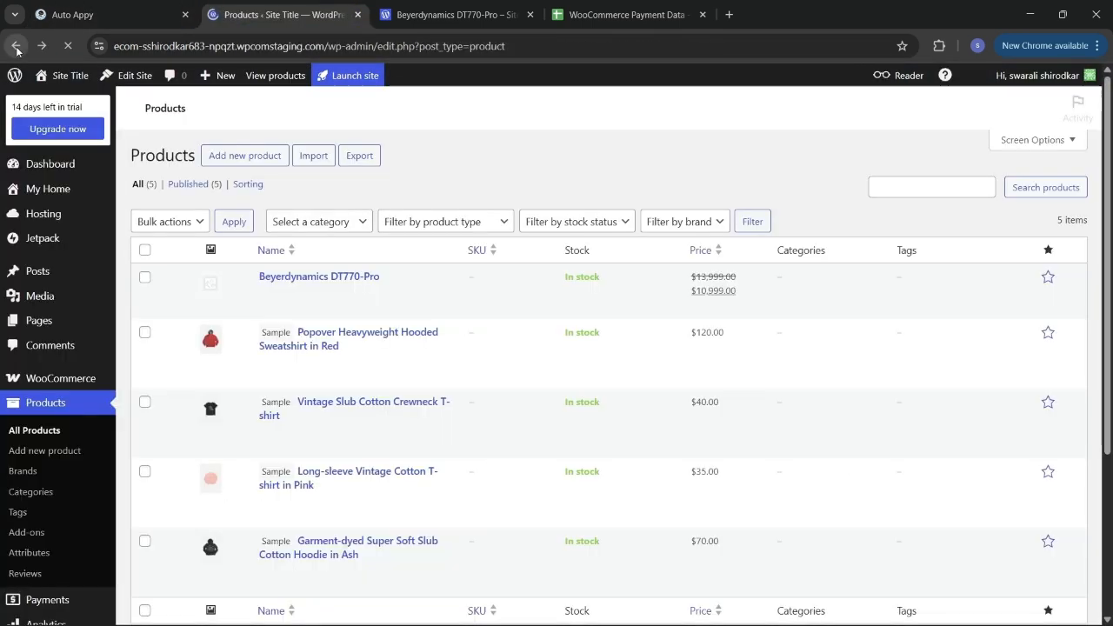
{"action": "mouse_move", "coordinate": [91, 246]}
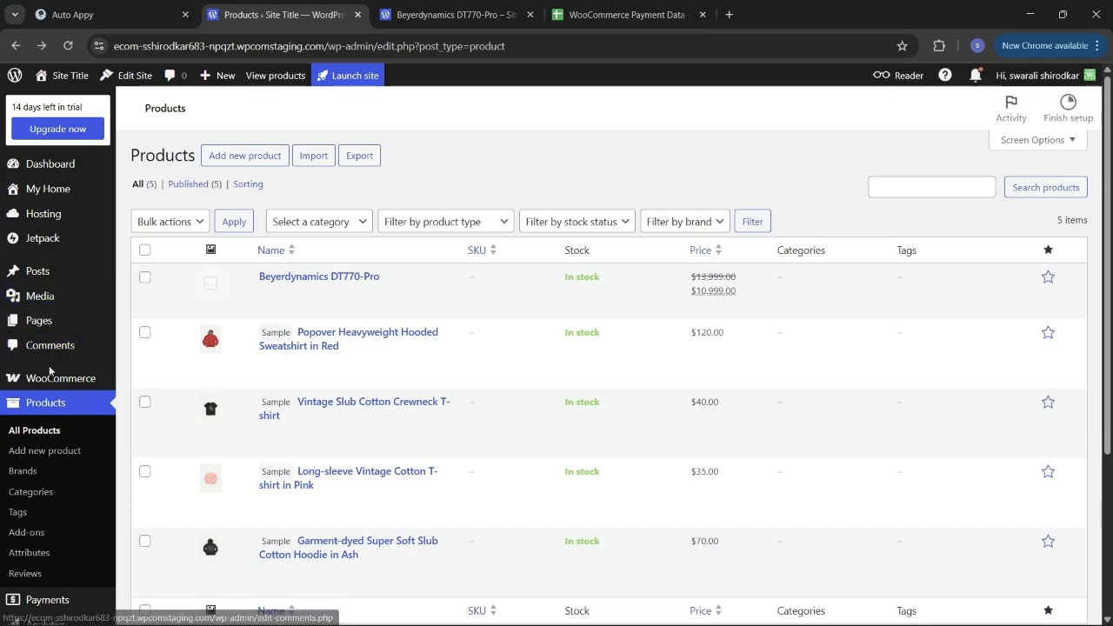
{"action": "mouse_move", "coordinate": [56, 378]}
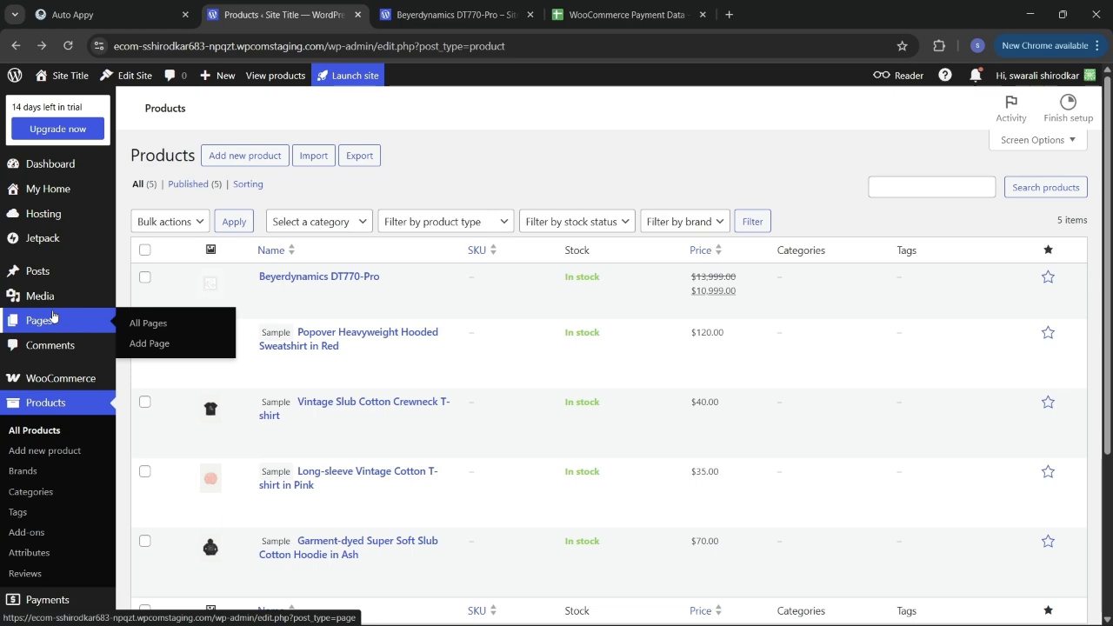
{"action": "scroll", "coordinate": [54, 302], "scroll_direction": "down", "scroll_amount": 3}
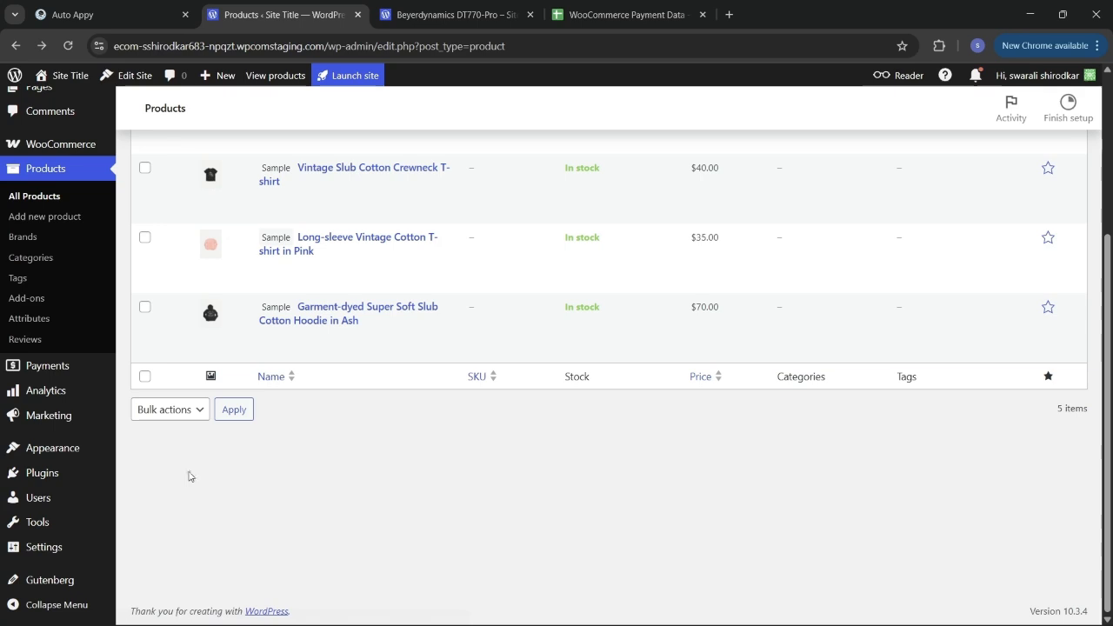
{"action": "scroll", "coordinate": [79, 278], "scroll_direction": "up", "scroll_amount": 3}
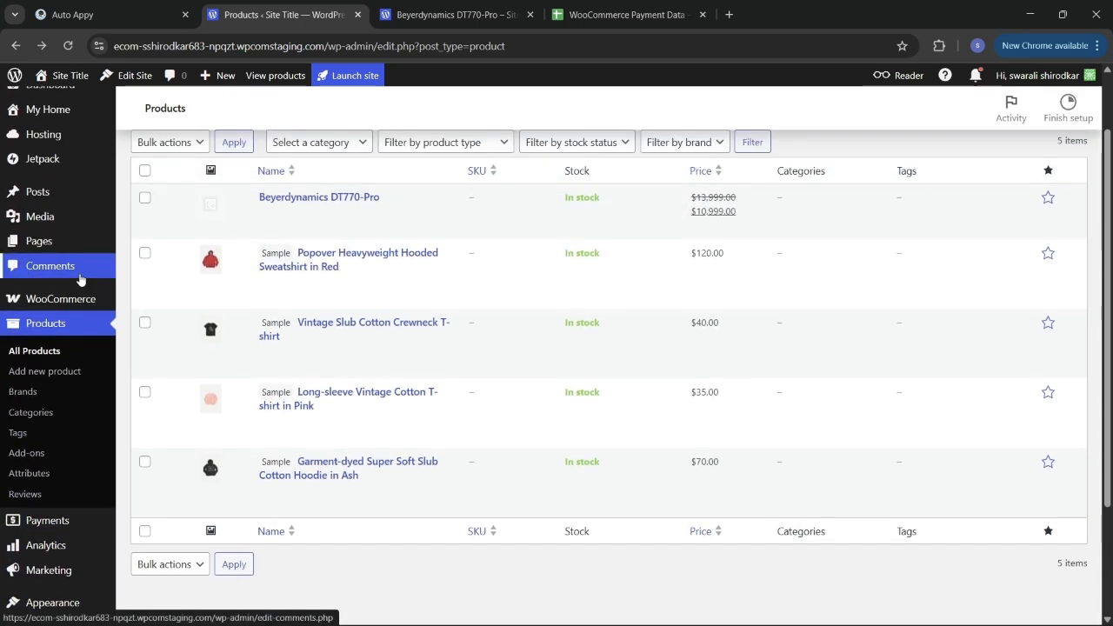
{"action": "mouse_move", "coordinate": [52, 304]}
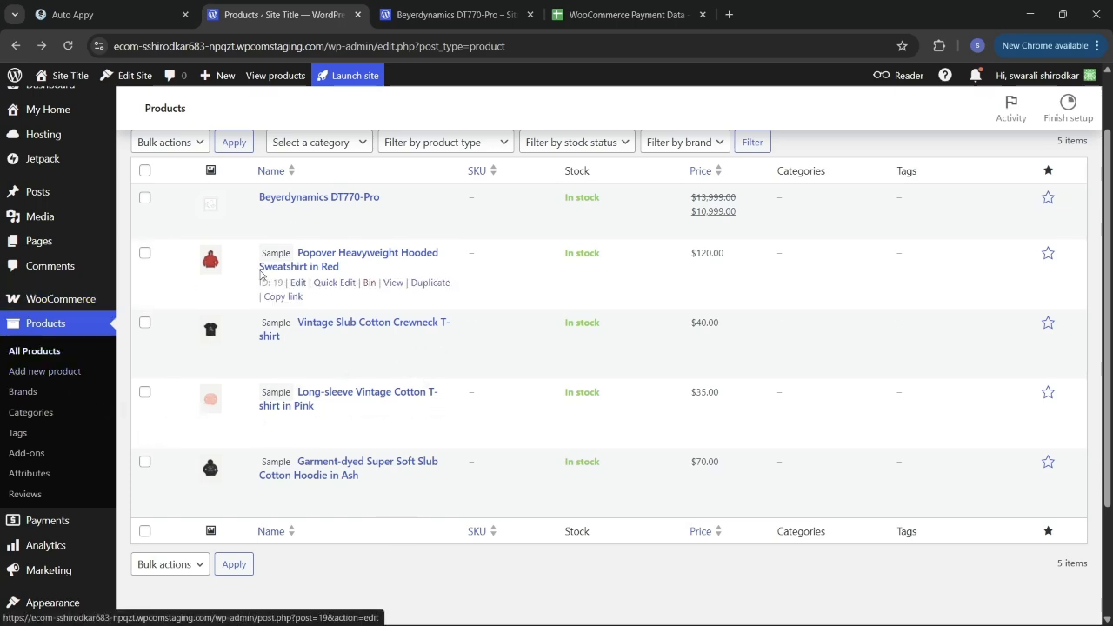
{"action": "scroll", "coordinate": [261, 278], "scroll_direction": "up", "scroll_amount": 2}
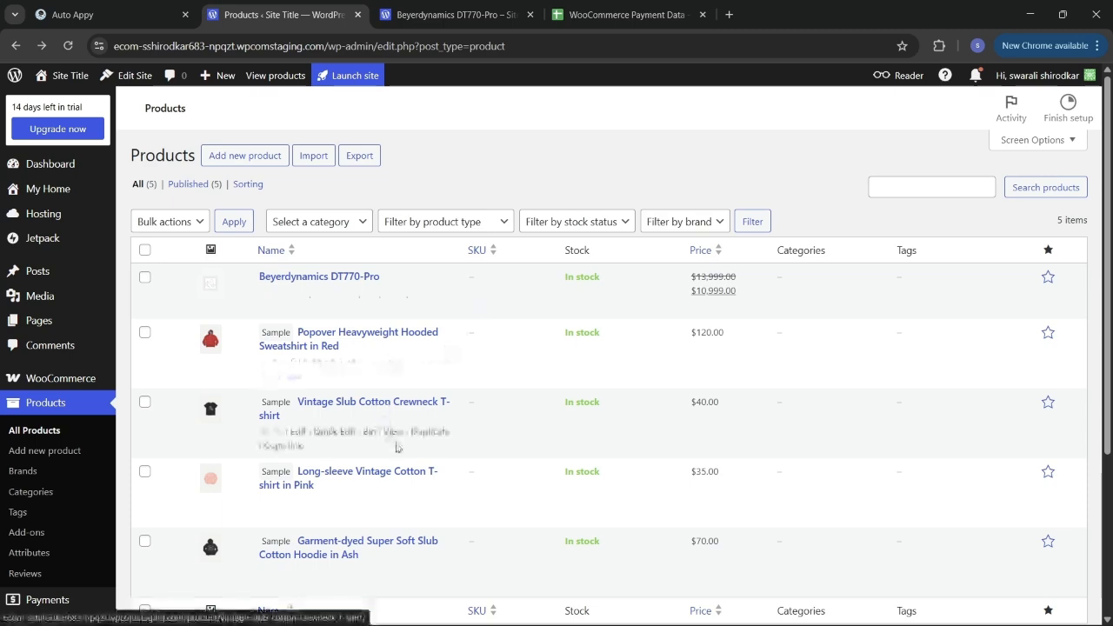
{"action": "scroll", "coordinate": [396, 448], "scroll_direction": "down", "scroll_amount": 2}
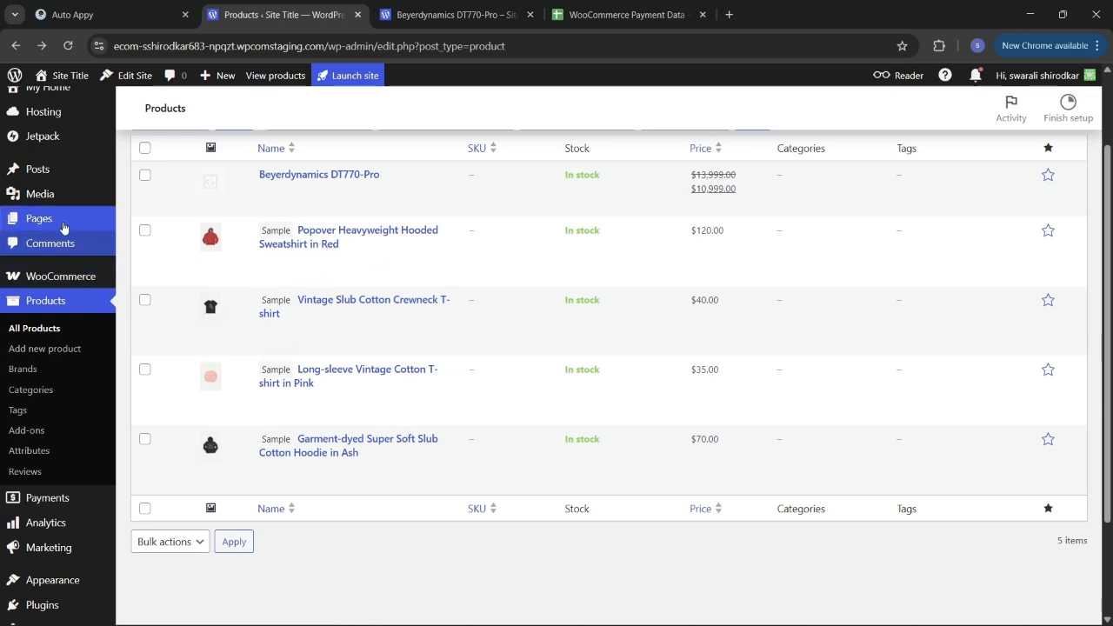
{"action": "scroll", "coordinate": [64, 231], "scroll_direction": "up", "scroll_amount": 2}
{"action": "mouse_move", "coordinate": [62, 221]}
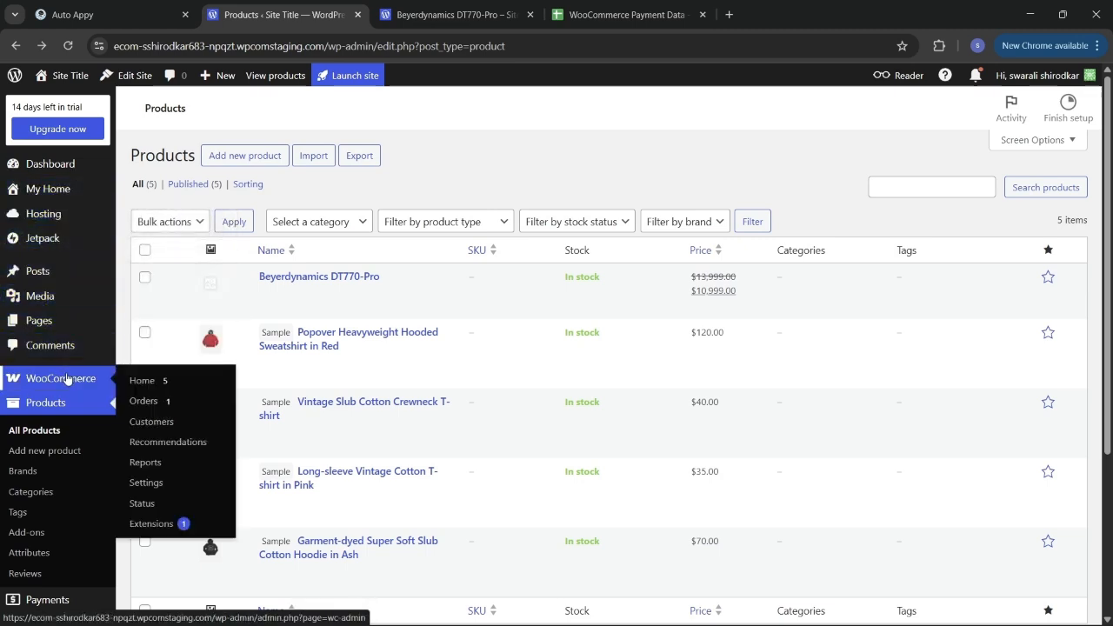
{"action": "left_click", "coordinate": [177, 488]}
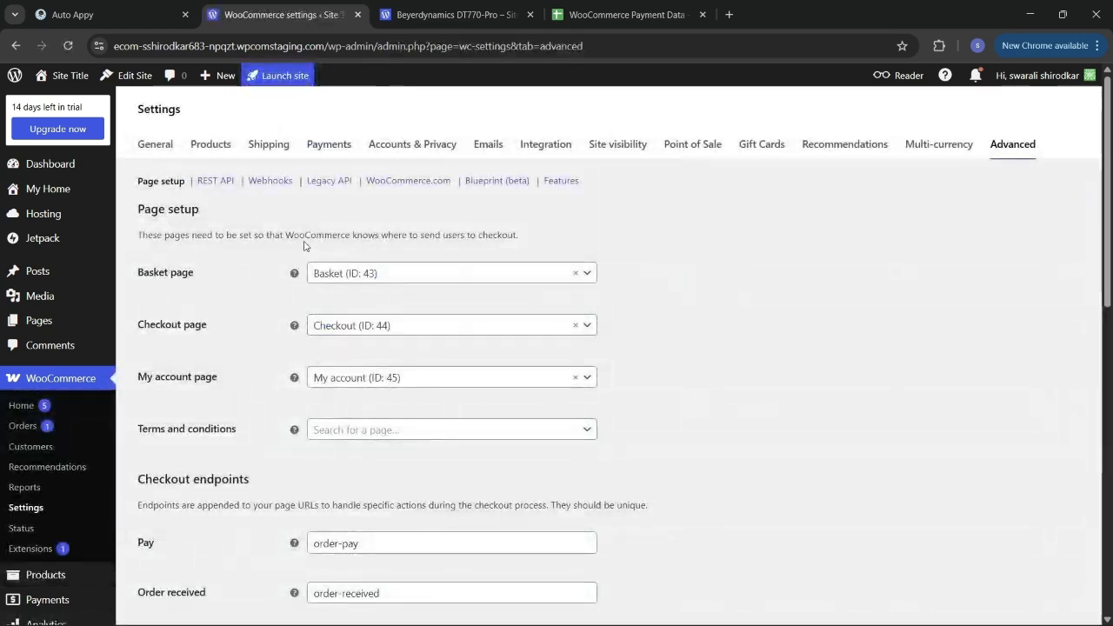
{"action": "left_click", "coordinate": [341, 148]}
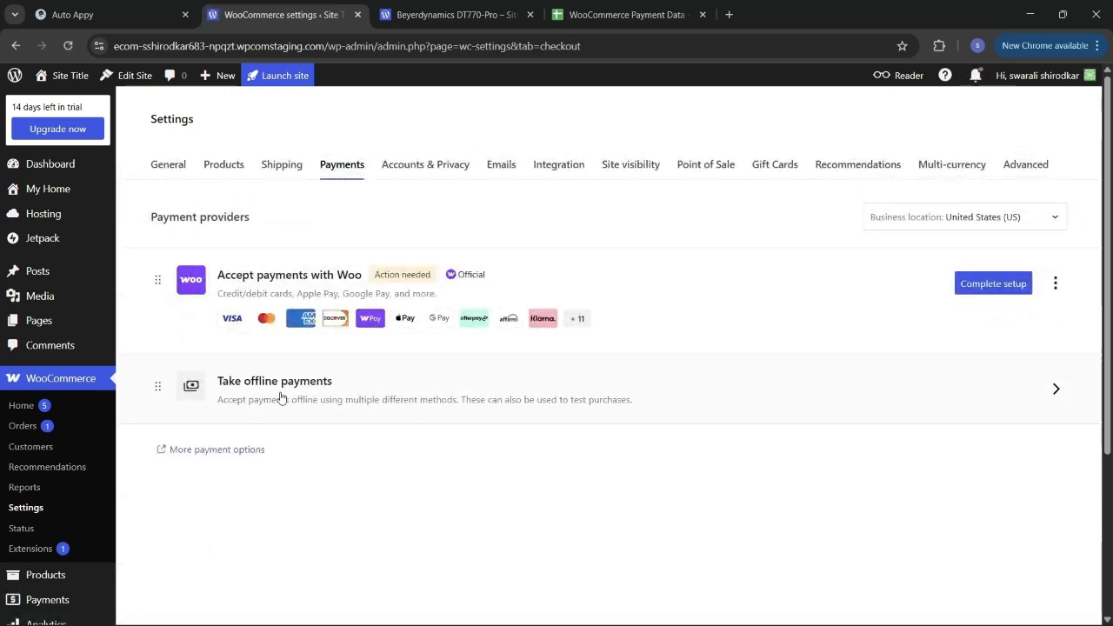
Step: Show the Take offline payments methods, glance at the Auto Appy instructions, and return to WooCommerce
{"action": "left_click", "coordinate": [449, 392]}
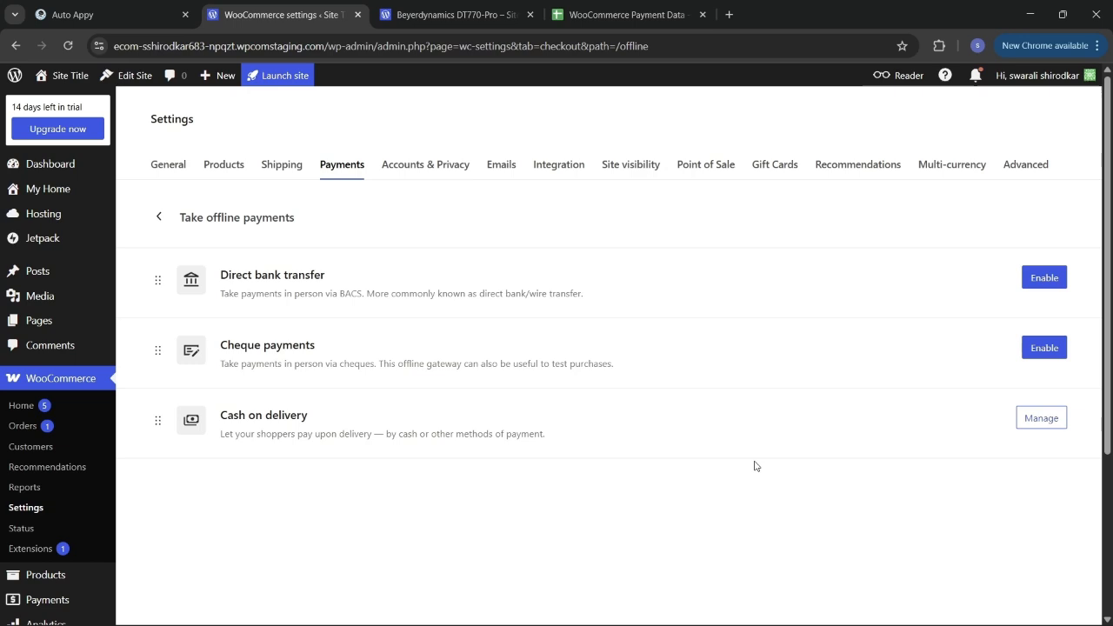
{"action": "left_click", "coordinate": [69, 15]}
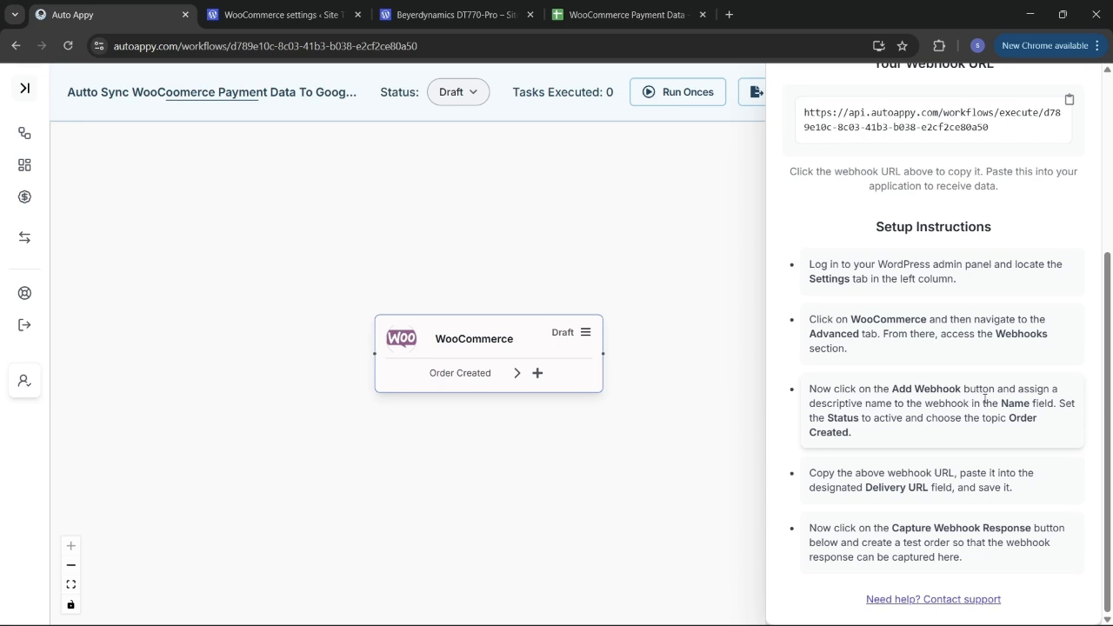
{"action": "left_click", "coordinate": [289, 9]}
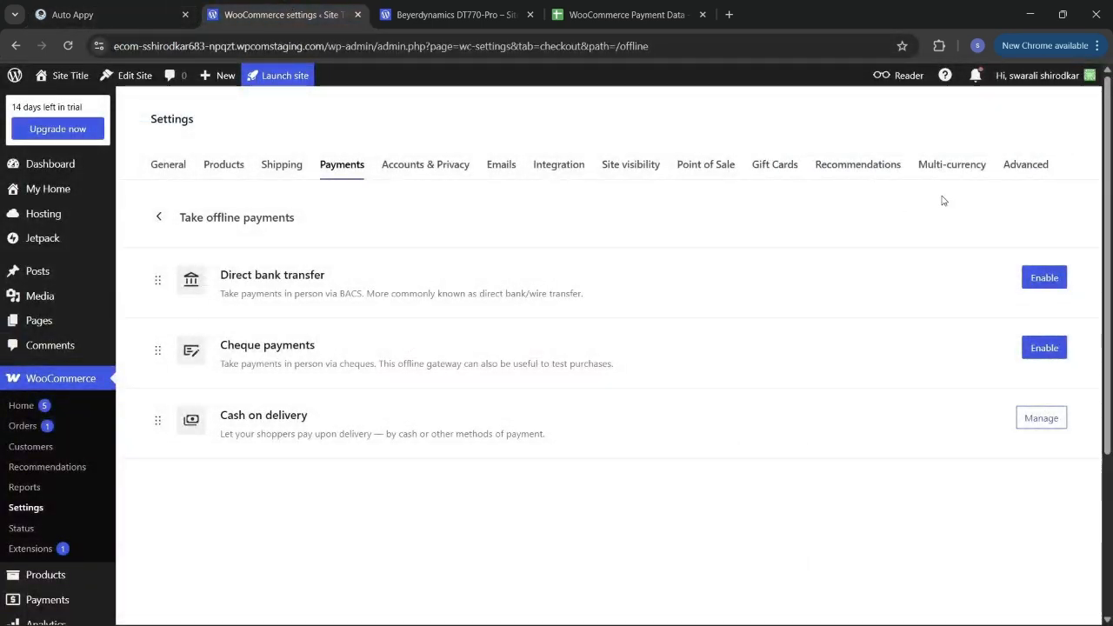
Step: Add a webhook under Advanced > Webhooks named 'Auto Appy Webhook', Active, topic Order created
{"action": "left_click", "coordinate": [1020, 172]}
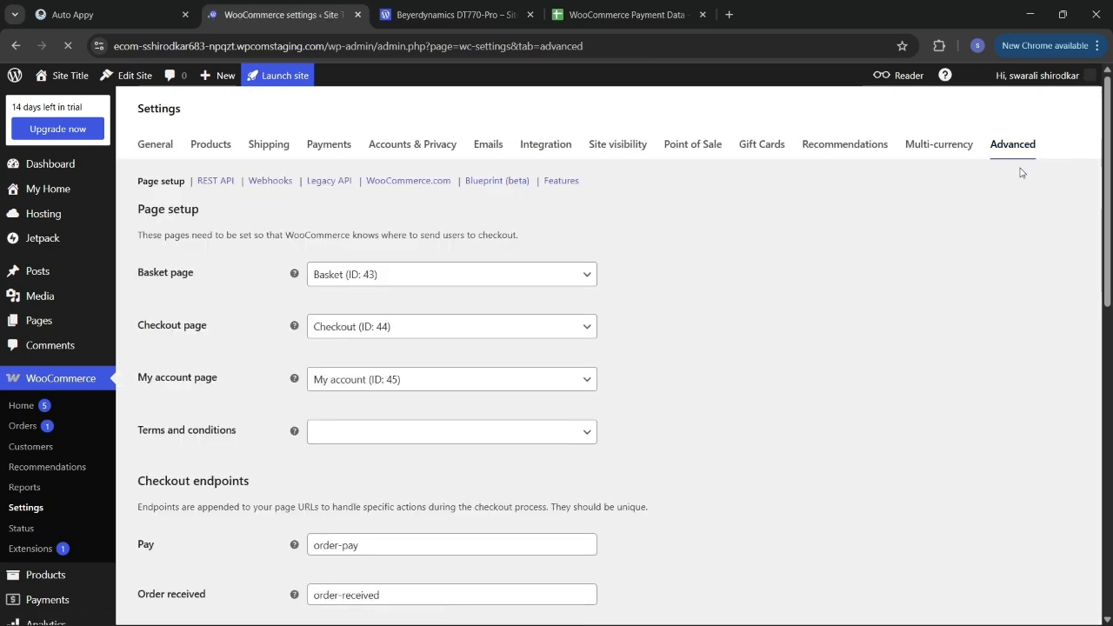
{"action": "left_click", "coordinate": [271, 182]}
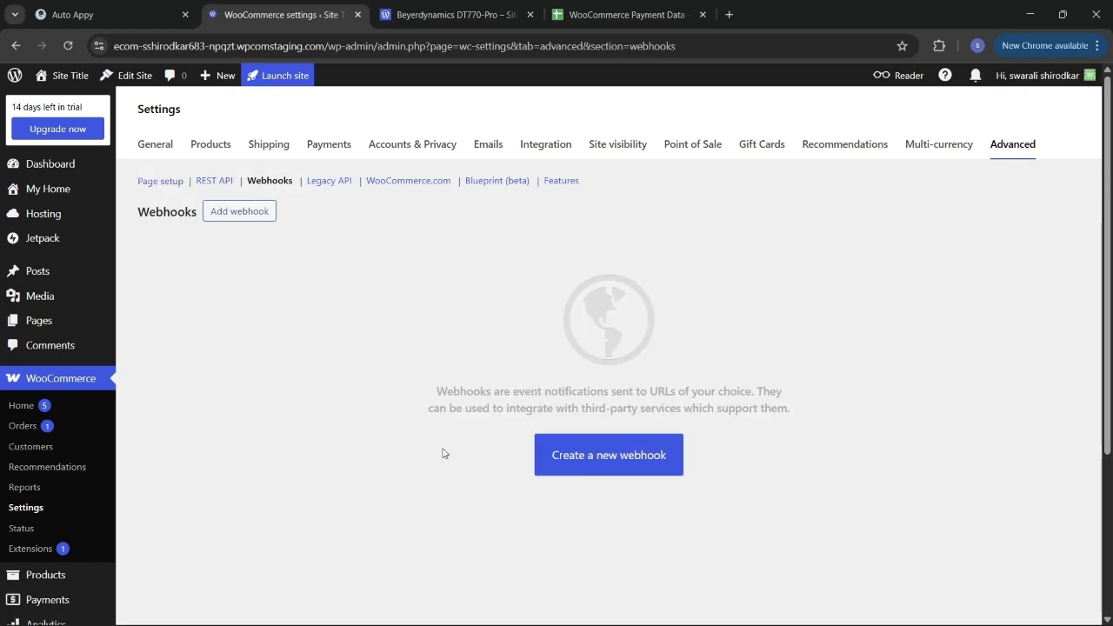
{"action": "left_click", "coordinate": [611, 460]}
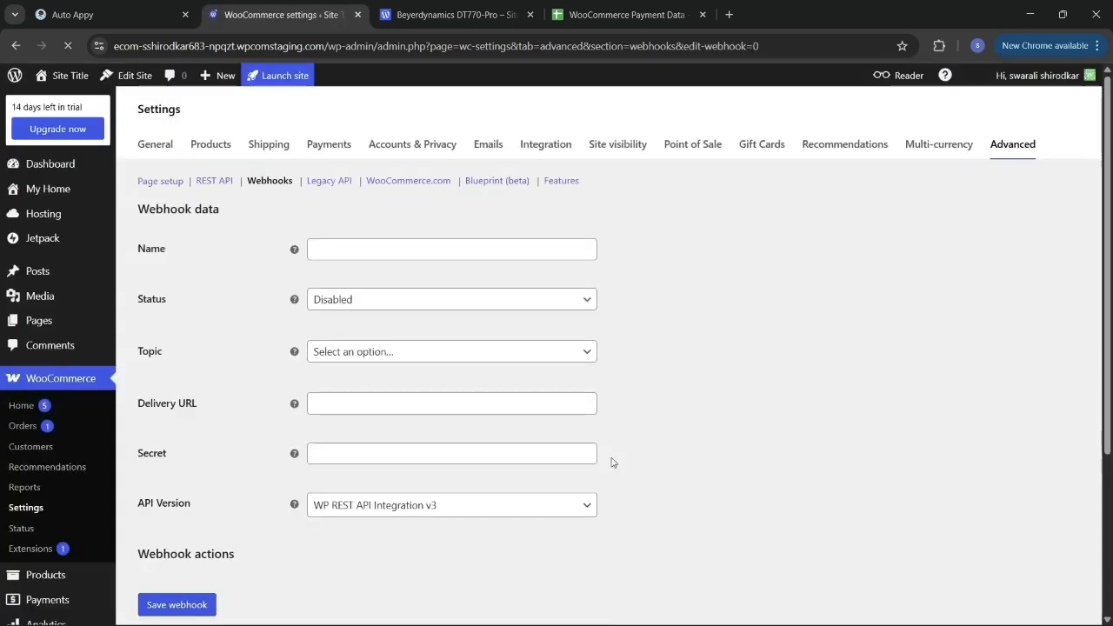
{"action": "left_click", "coordinate": [414, 252]}
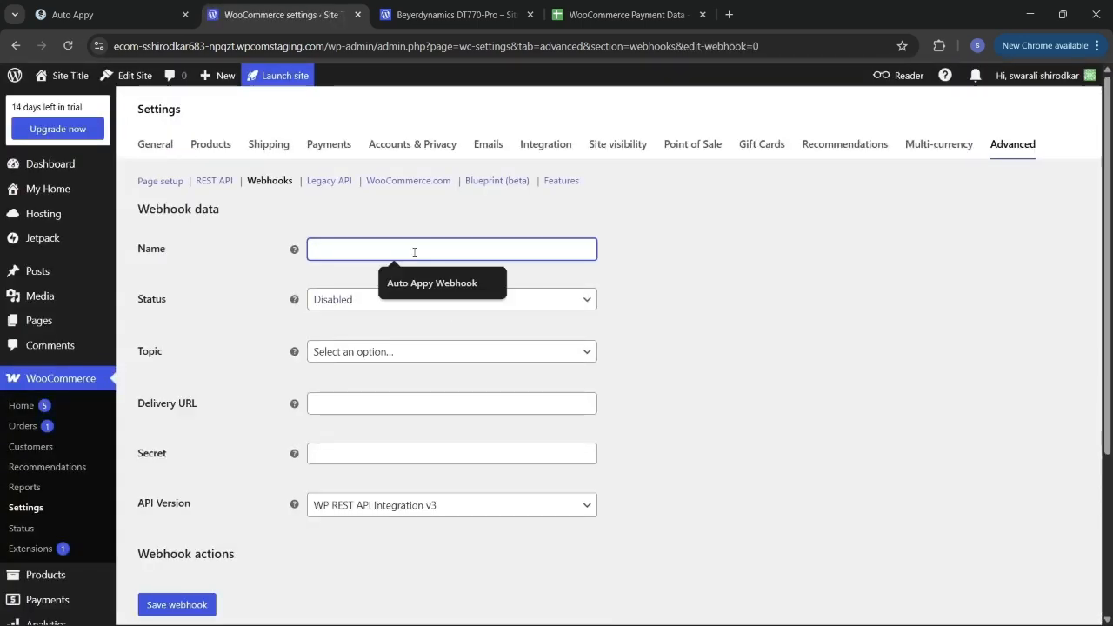
{"action": "left_click", "coordinate": [434, 285]}
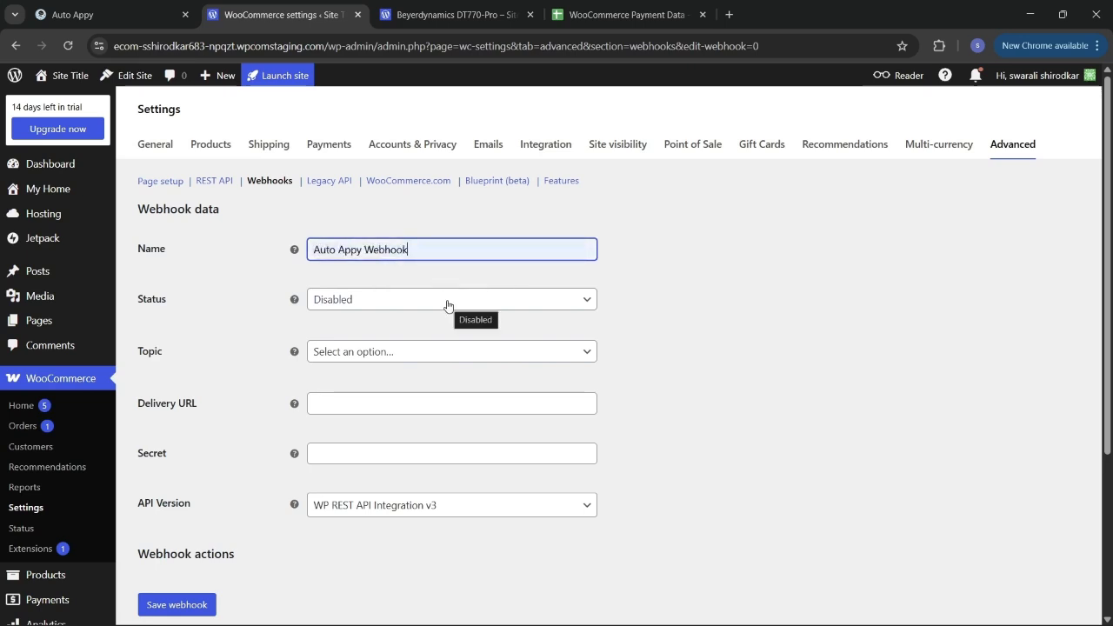
{"action": "left_click", "coordinate": [447, 304]}
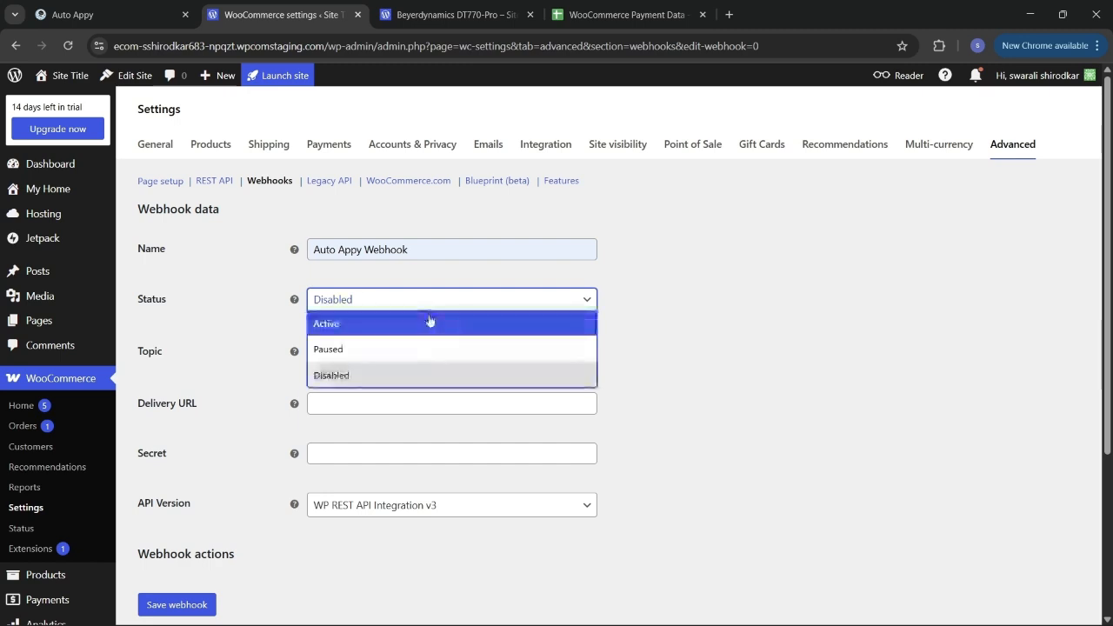
{"action": "left_click", "coordinate": [429, 320]}
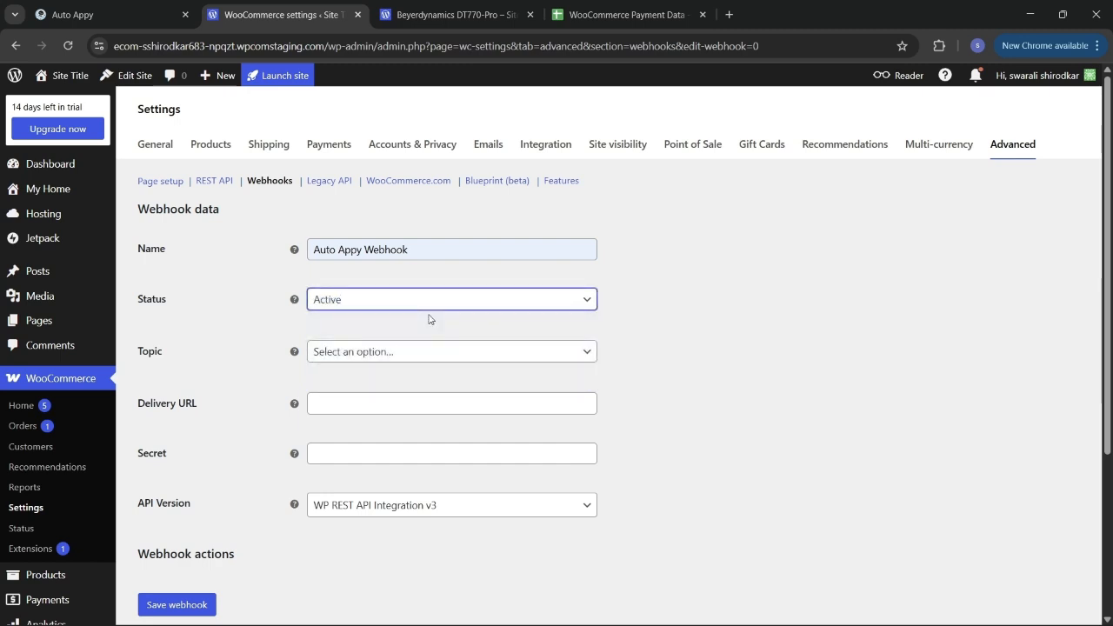
{"action": "left_click", "coordinate": [387, 356]}
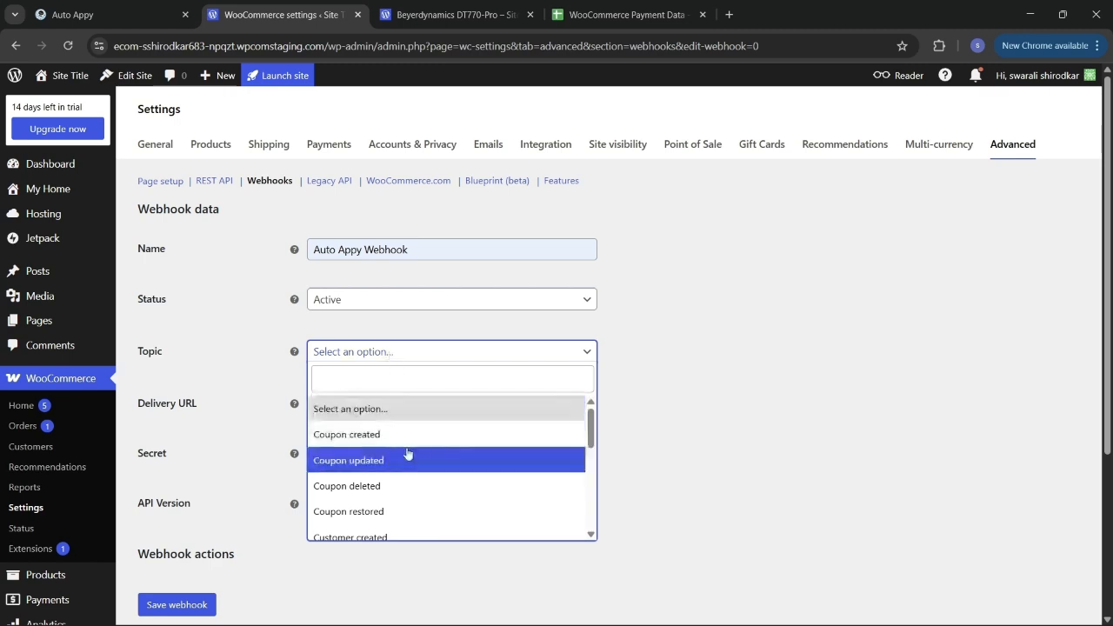
{"action": "scroll", "coordinate": [408, 455], "scroll_direction": "down", "scroll_amount": 2}
{"action": "scroll", "coordinate": [406, 454], "scroll_direction": "down", "scroll_amount": 1}
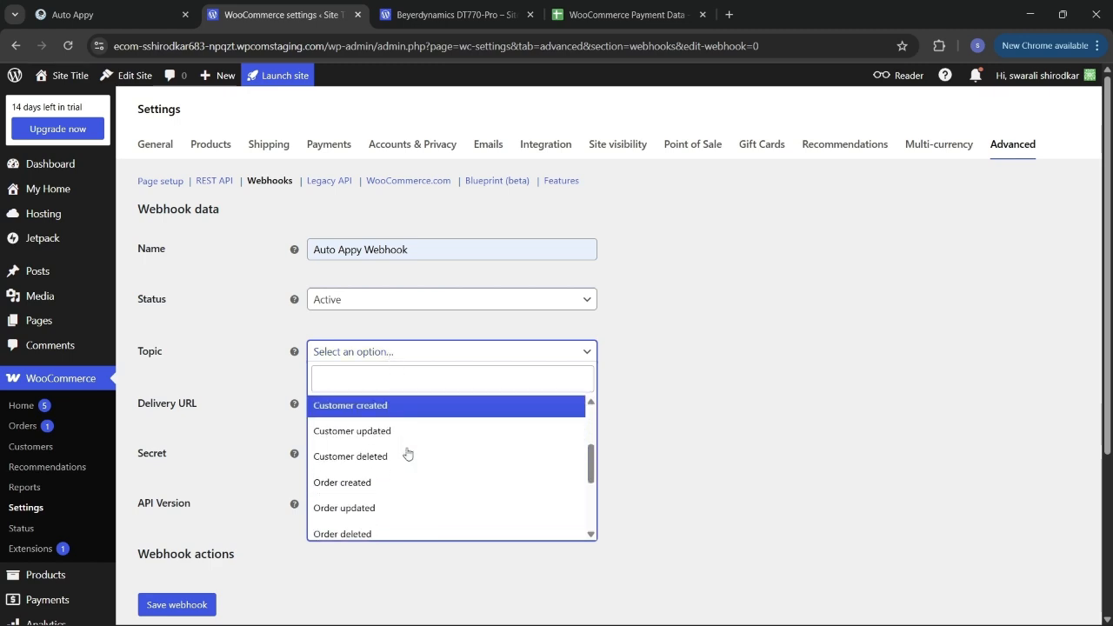
{"action": "left_click", "coordinate": [366, 478]}
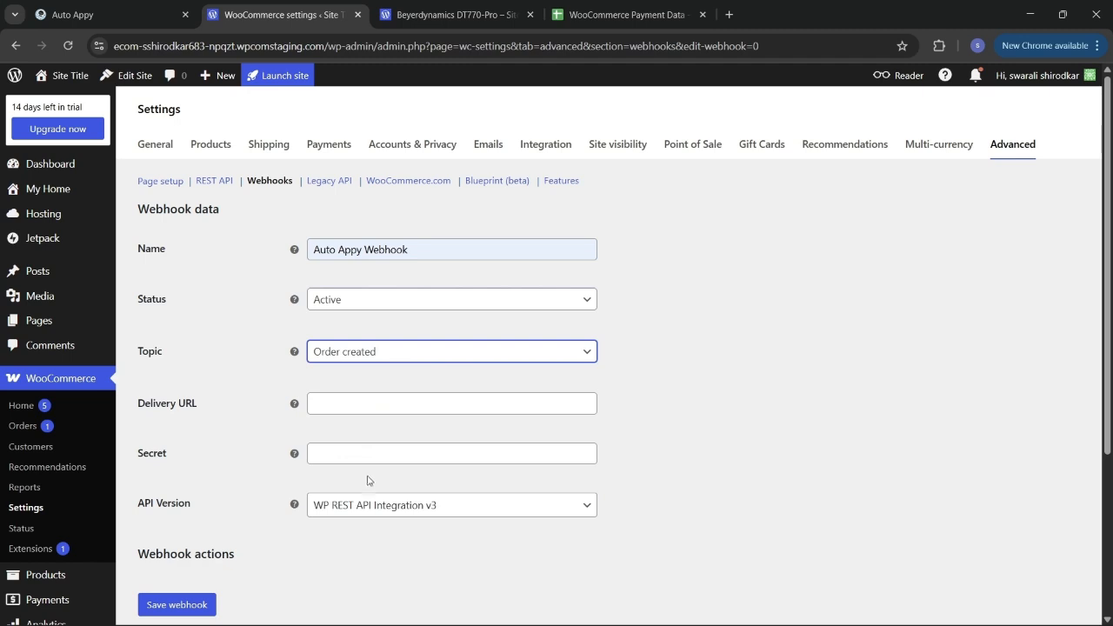
Step: Paste the copied Auto Appy workflow URL as the webhook's Delivery URL and save the webhook
{"action": "left_click", "coordinate": [455, 402]}
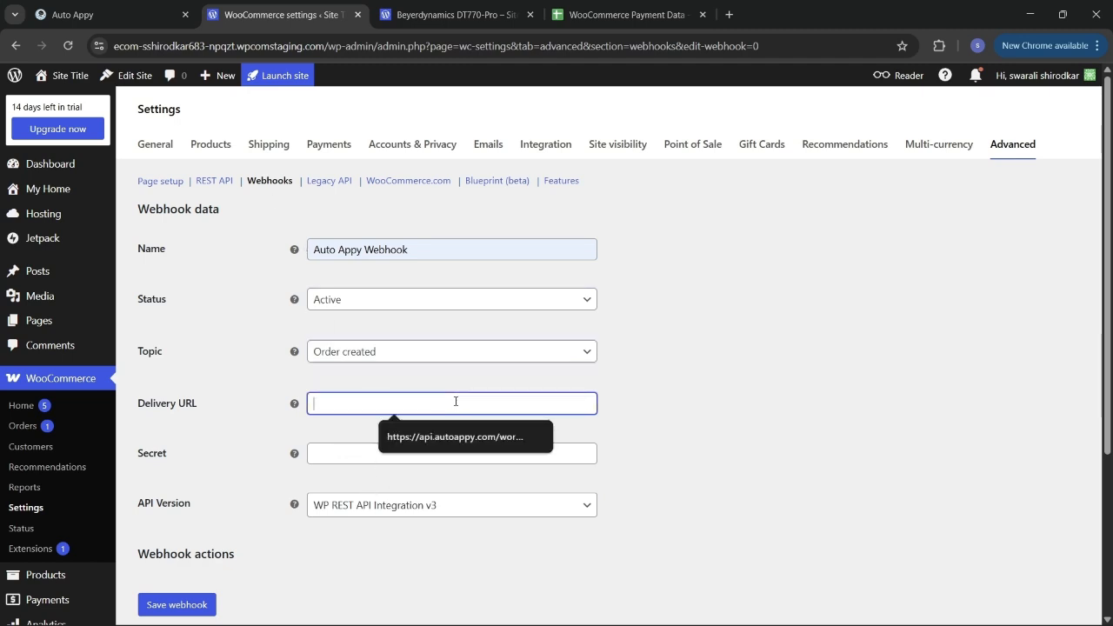
{"action": "left_click", "coordinate": [105, 14]}
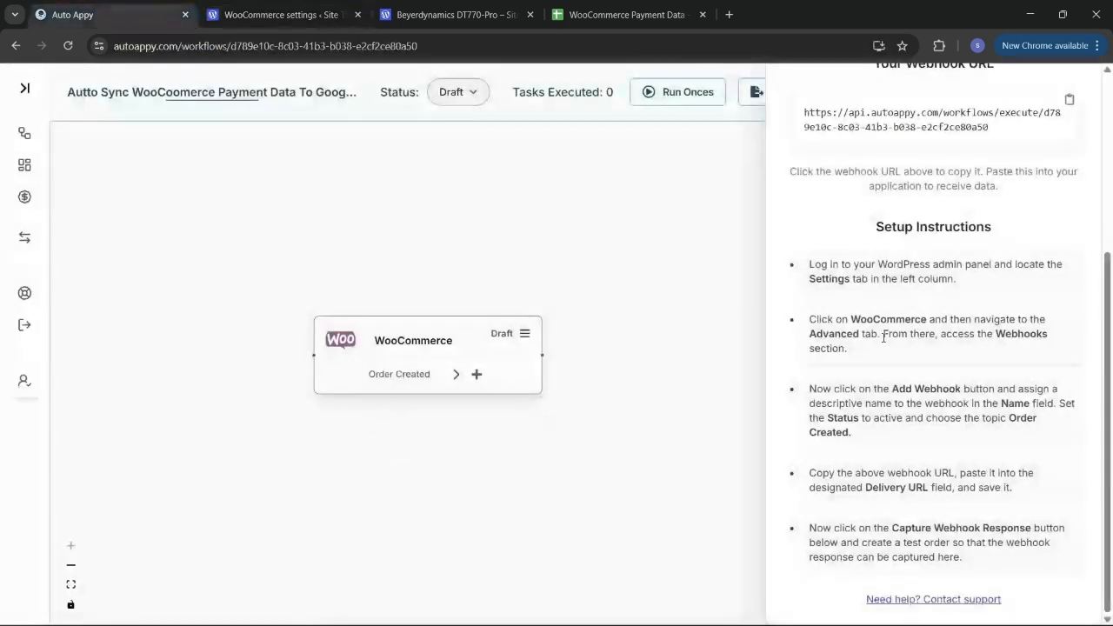
{"action": "scroll", "coordinate": [986, 149], "scroll_direction": "up", "scroll_amount": 1}
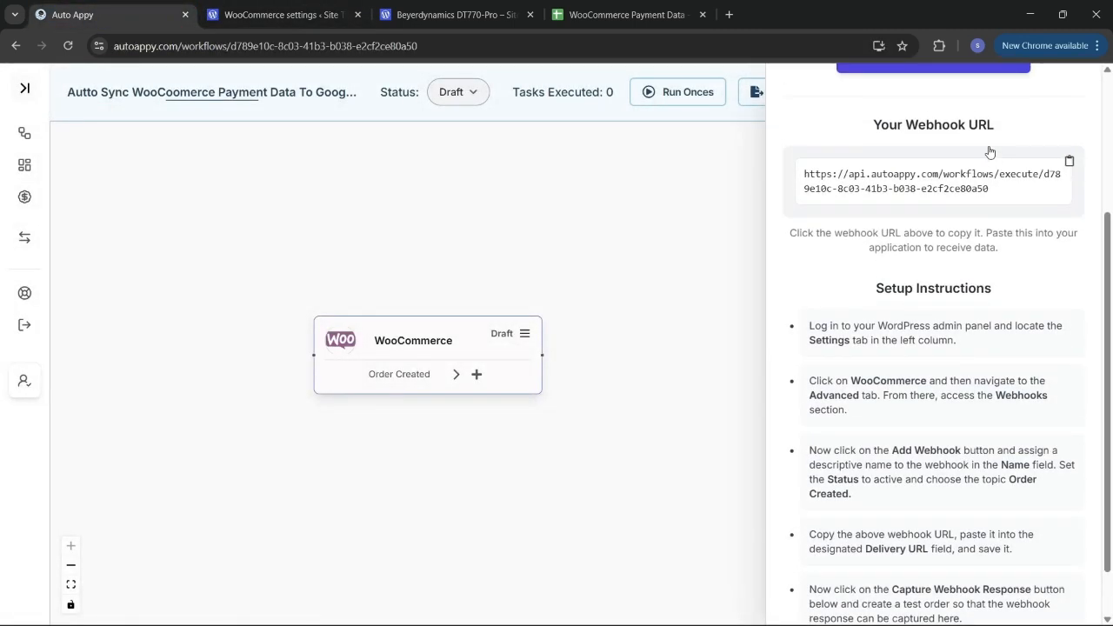
{"action": "left_click", "coordinate": [1070, 162]}
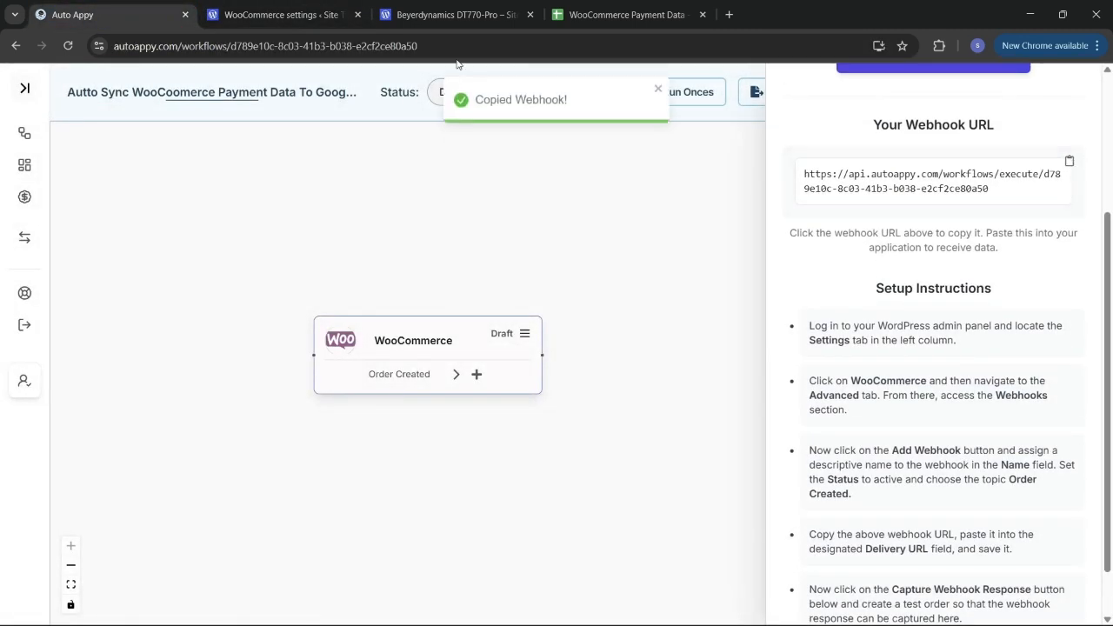
{"action": "left_click", "coordinate": [253, 13]}
{"action": "left_click", "coordinate": [350, 404]}
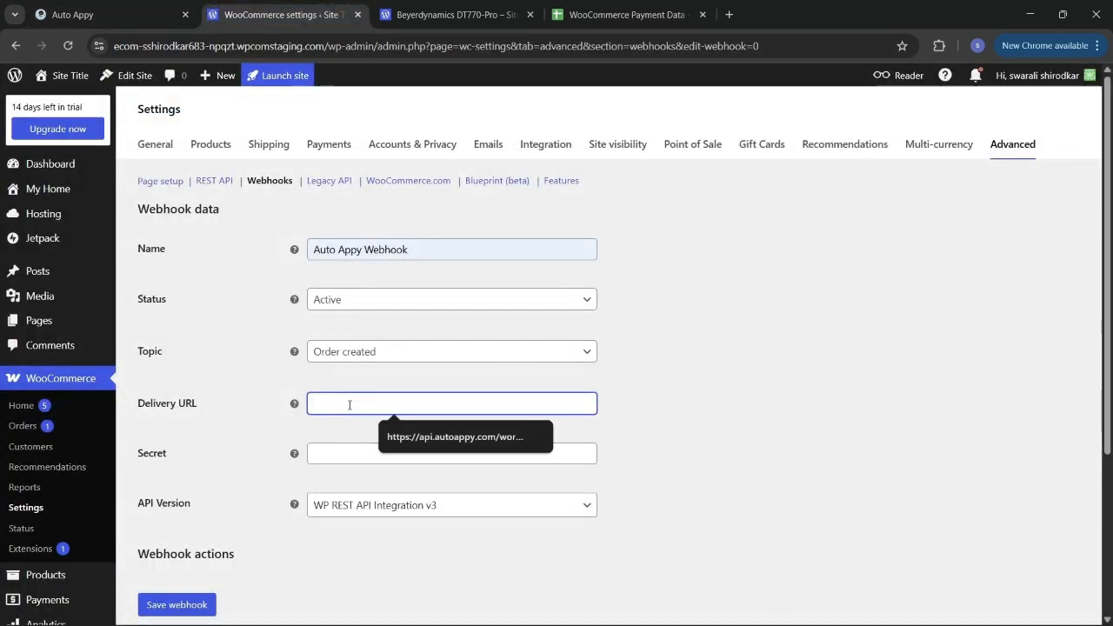
{"action": "key", "text": "ctrl+v"}
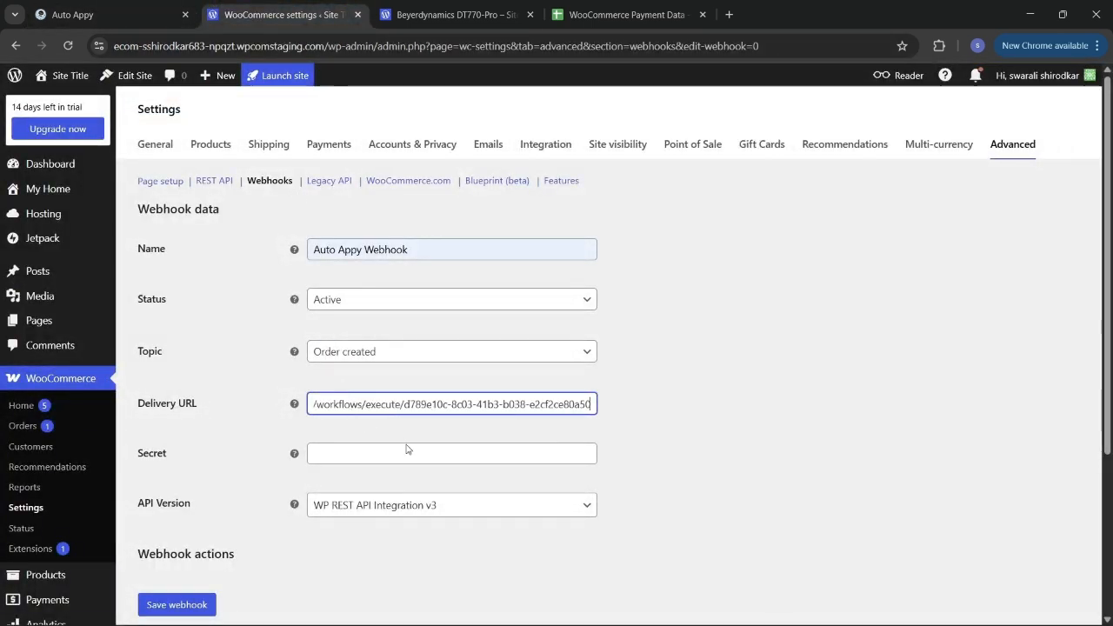
{"action": "scroll", "coordinate": [417, 539], "scroll_direction": "down", "scroll_amount": 2}
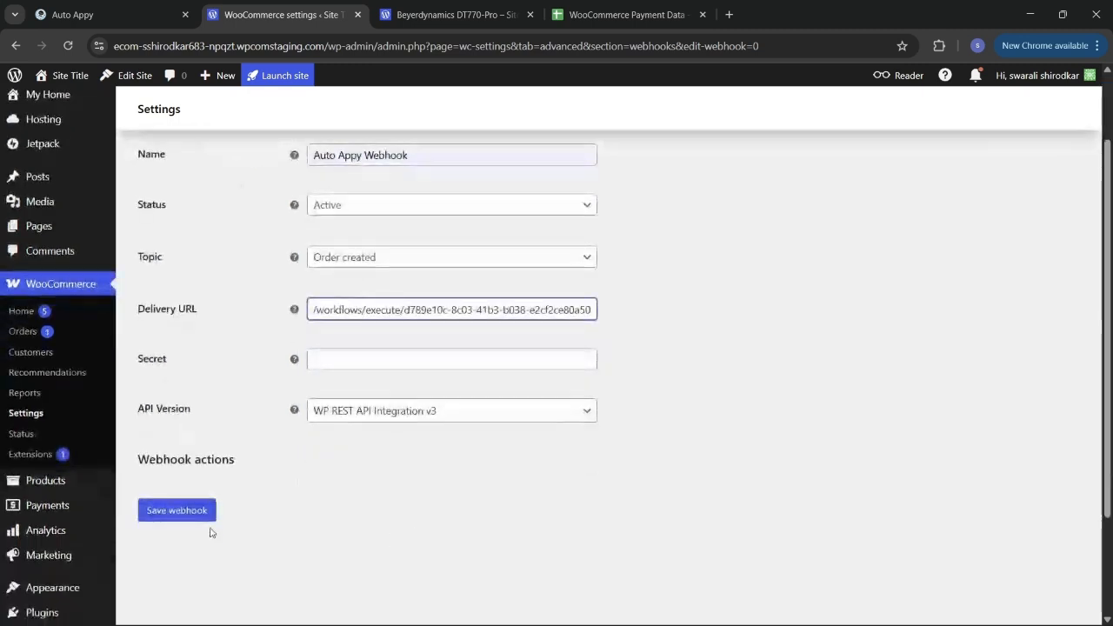
{"action": "left_click", "coordinate": [168, 510]}
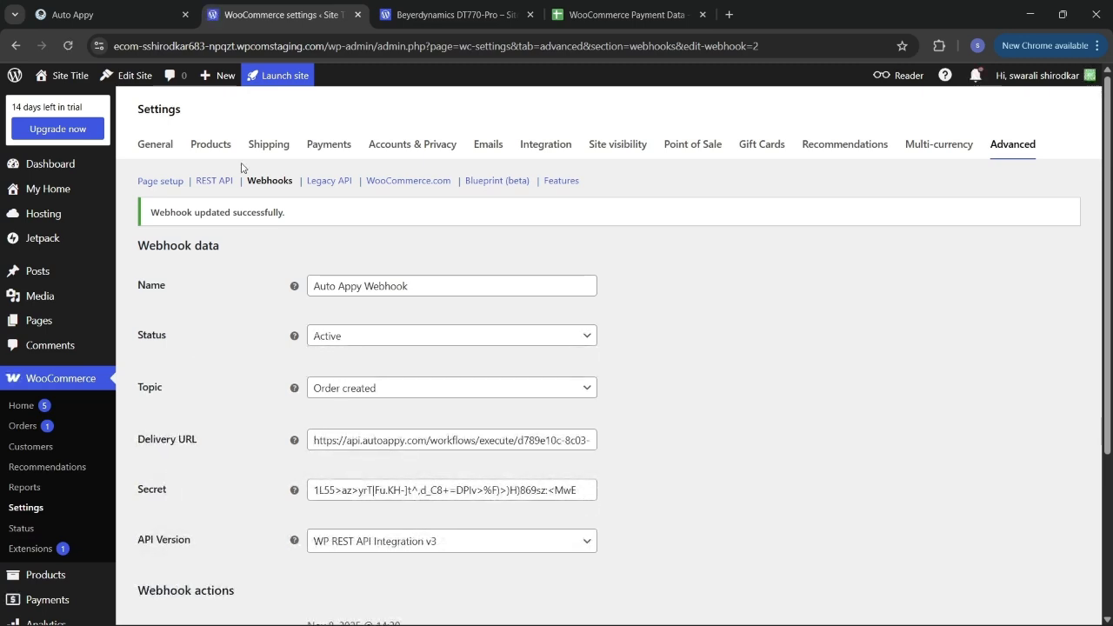
Step: Start capturing sample data on the Auto Appy WooCommerce trigger, then go back to WooCommerce's webhook settings
{"action": "left_click", "coordinate": [105, 6]}
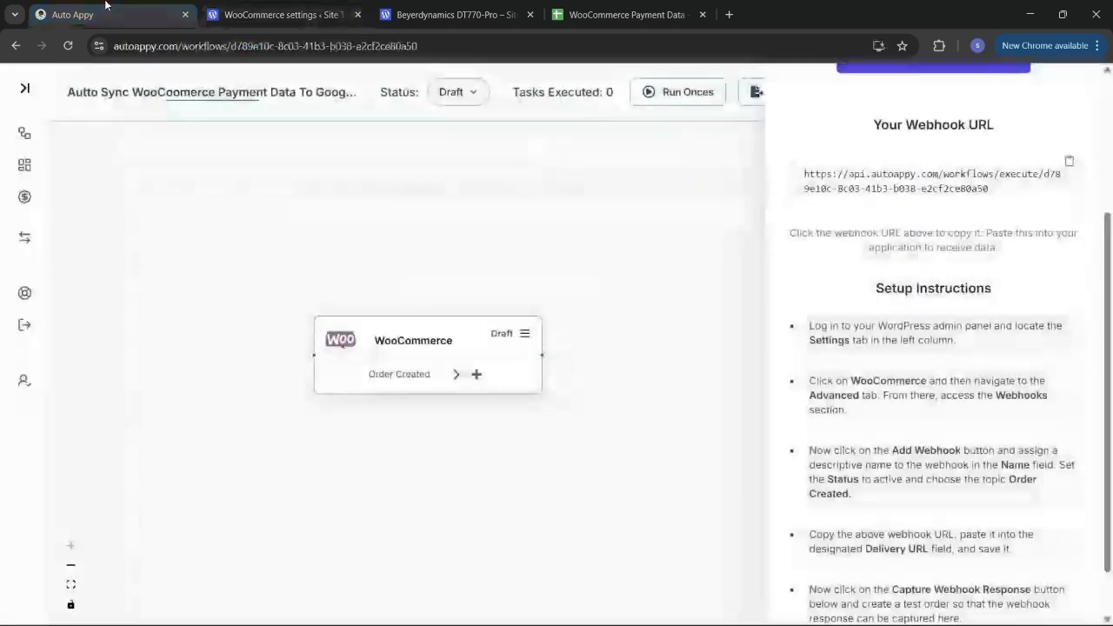
{"action": "scroll", "coordinate": [996, 306], "scroll_direction": "up", "scroll_amount": 3}
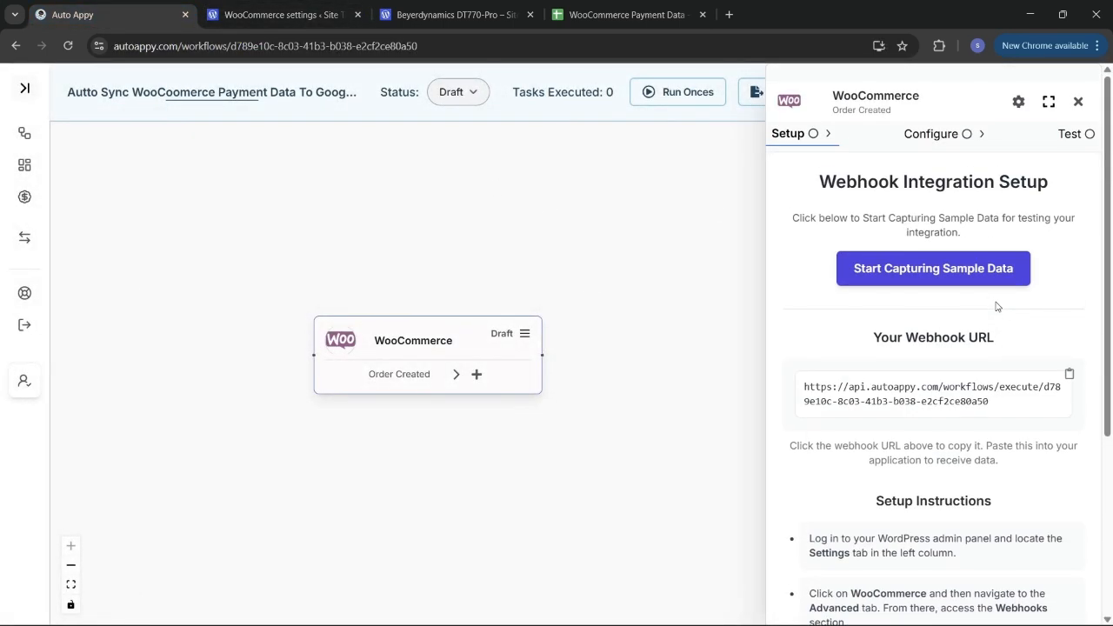
{"action": "left_click", "coordinate": [961, 266]}
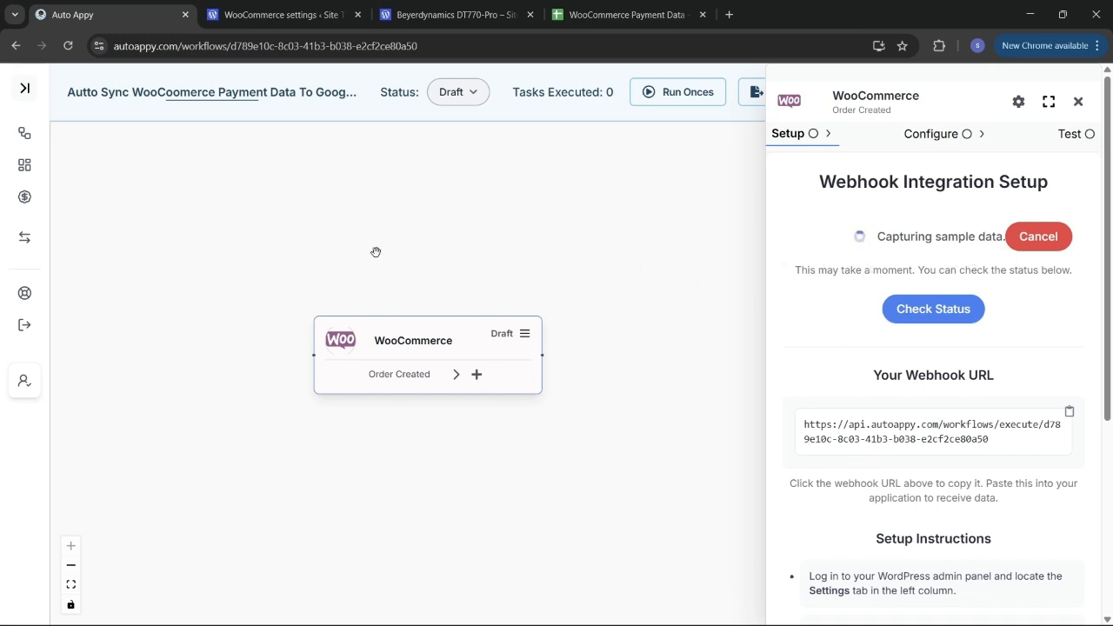
{"action": "left_click", "coordinate": [271, 10]}
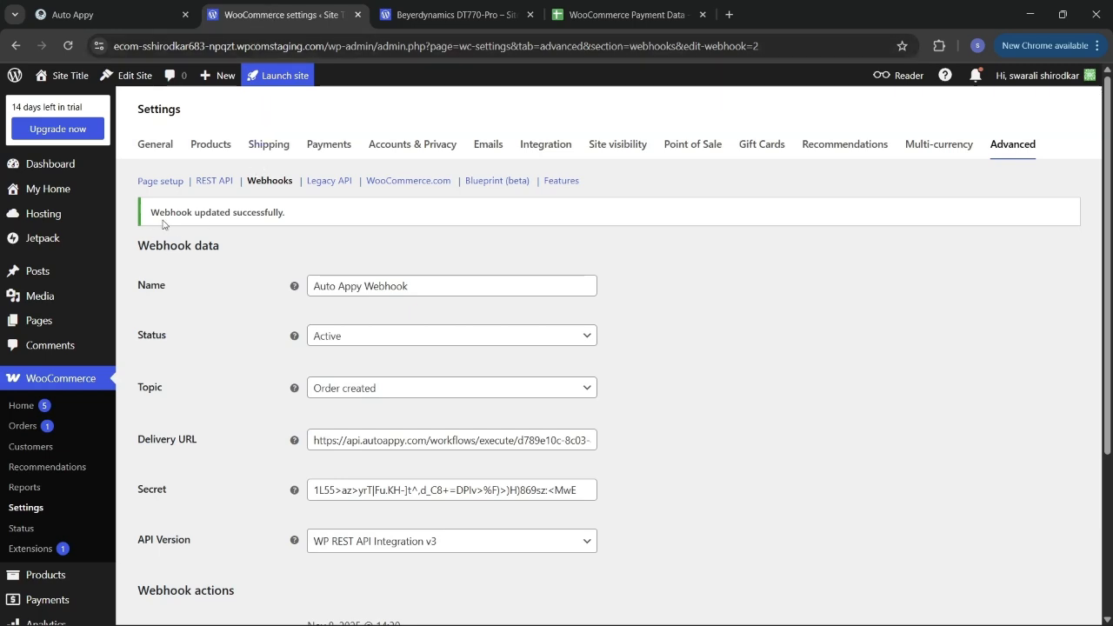
Step: From All Products, view the red Popover Heavyweight Hooded Sweatshirt and add it to the basket
{"action": "left_click", "coordinate": [211, 145]}
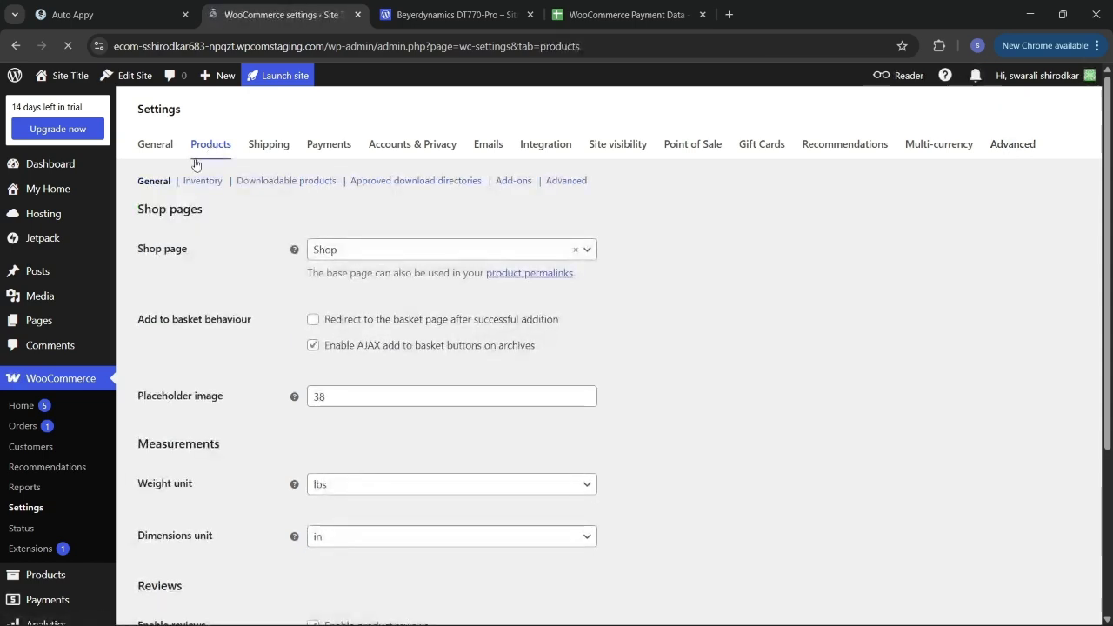
{"action": "scroll", "coordinate": [52, 465], "scroll_direction": "down", "scroll_amount": 2}
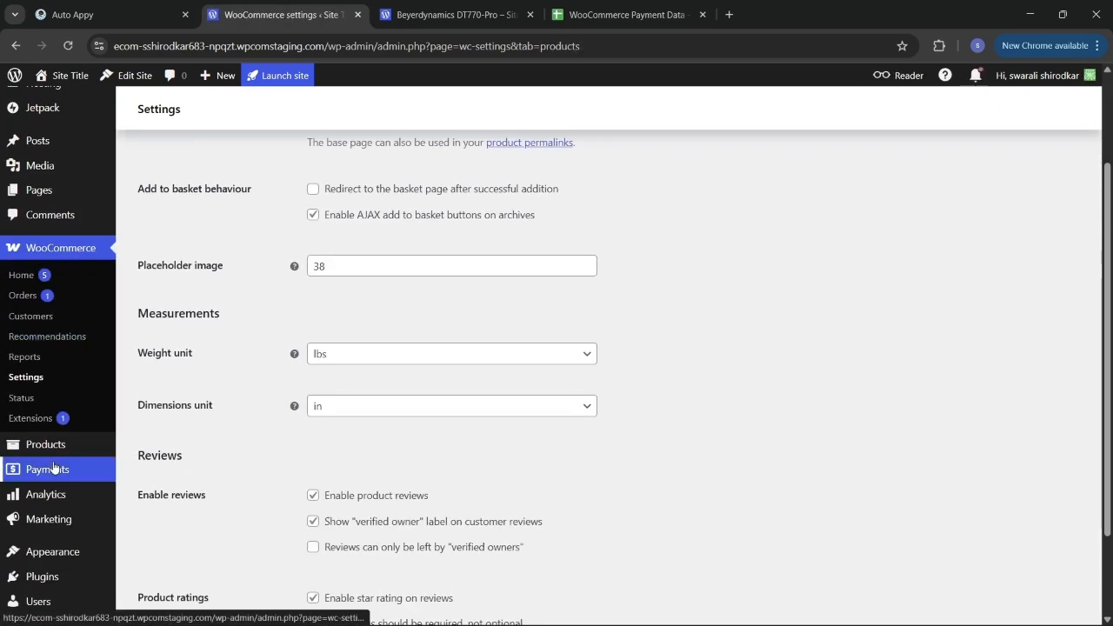
{"action": "left_click", "coordinate": [52, 442]}
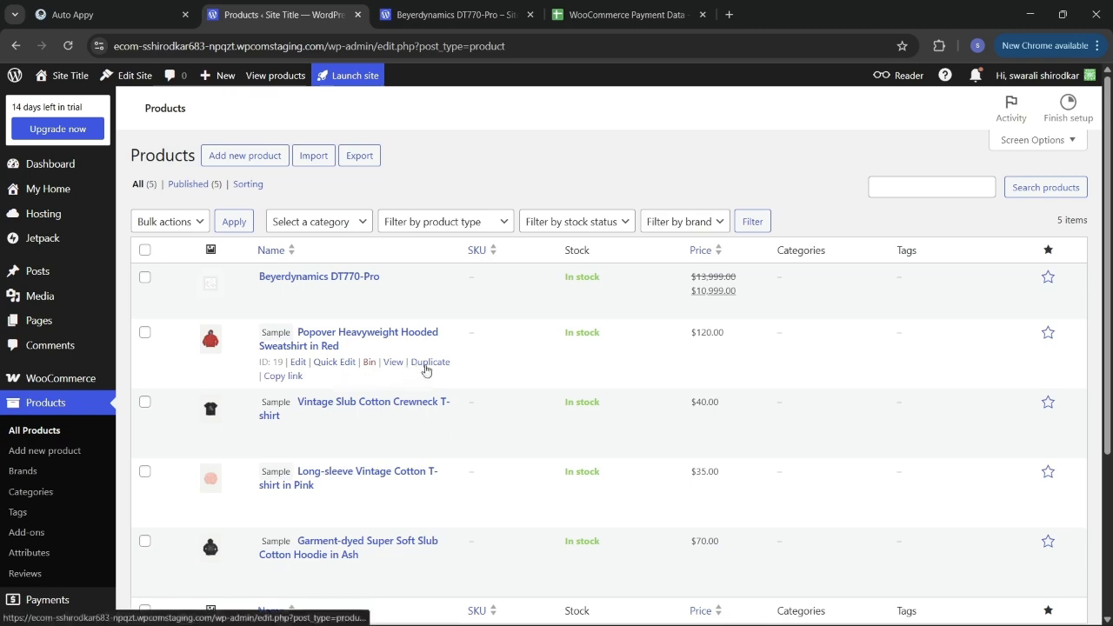
{"action": "left_click", "coordinate": [394, 361]}
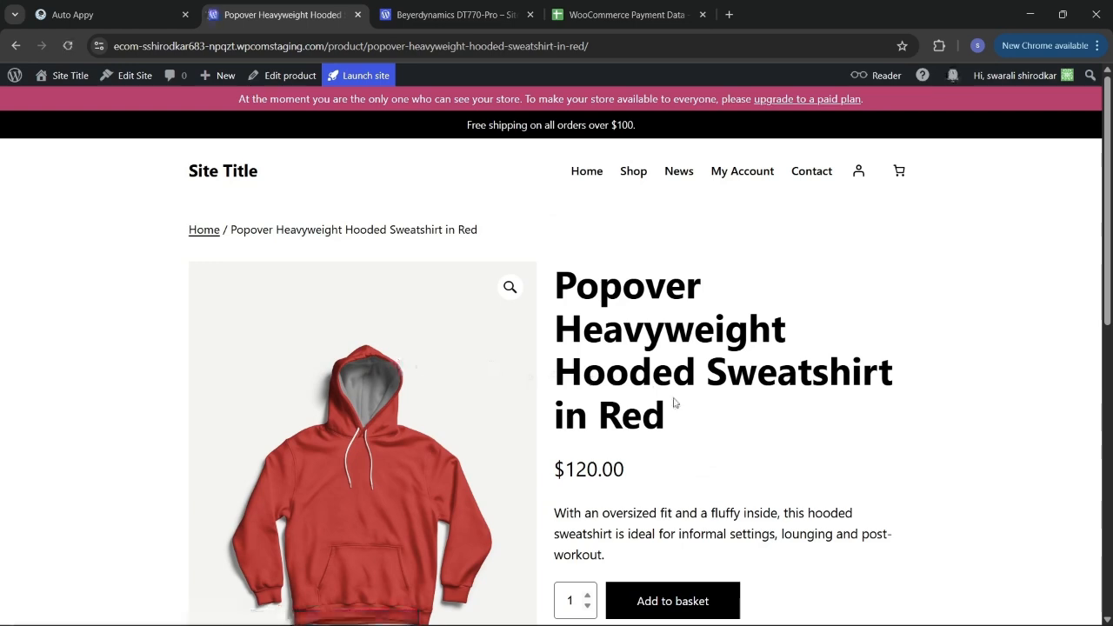
{"action": "scroll", "coordinate": [677, 403], "scroll_direction": "down", "scroll_amount": 2}
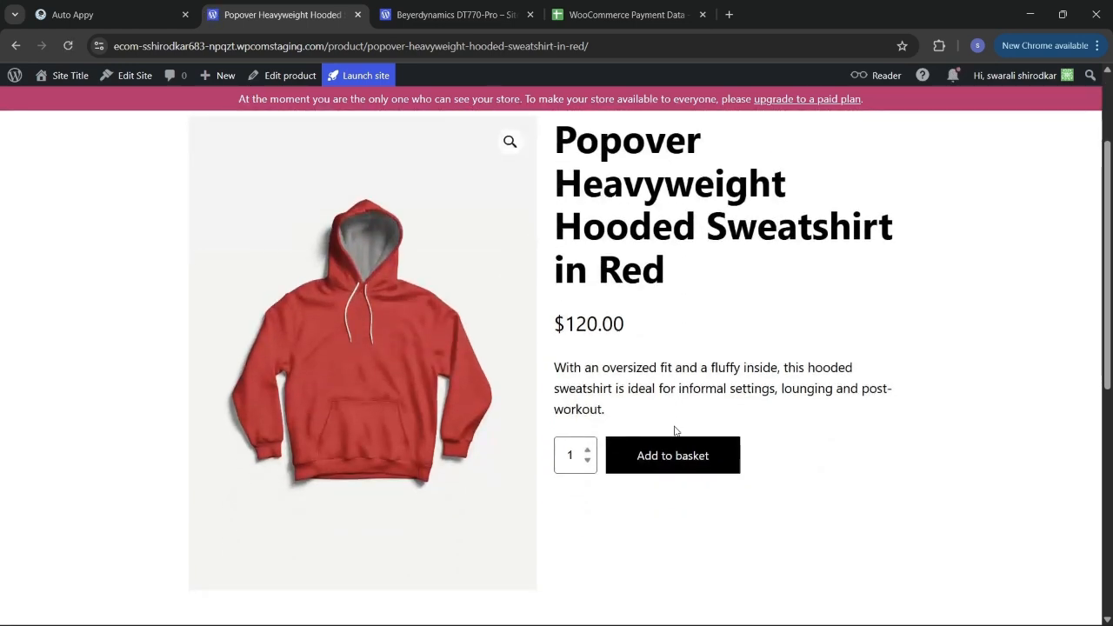
{"action": "left_click", "coordinate": [678, 461]}
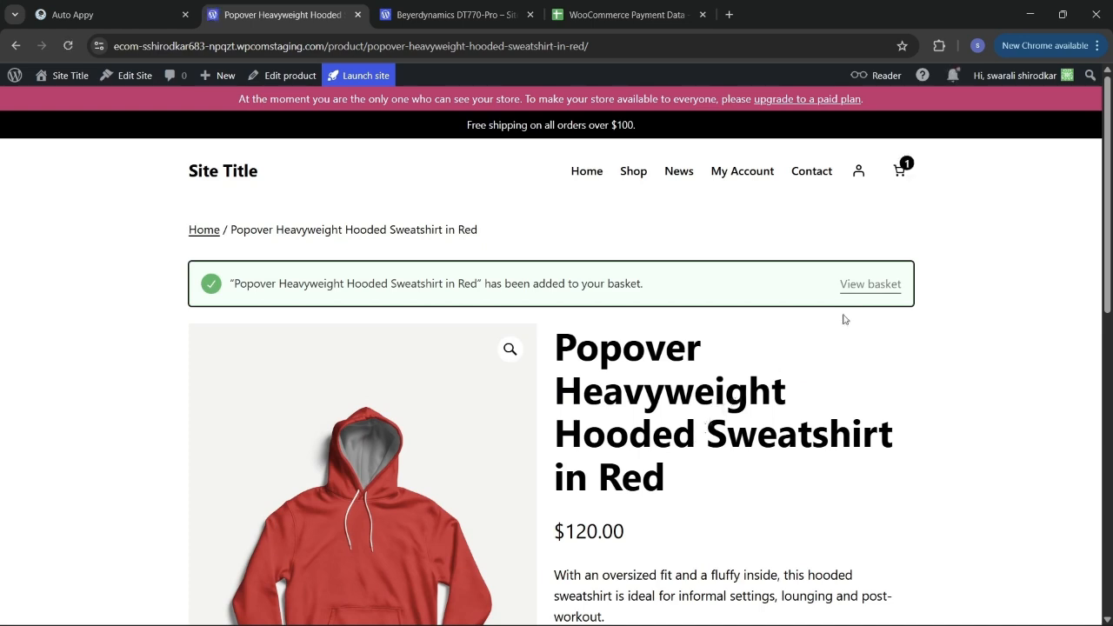
Step: Check out the basket and place the $120.00 cash-on-delivery order, reviewing the confirmation
{"action": "left_click", "coordinate": [902, 170]}
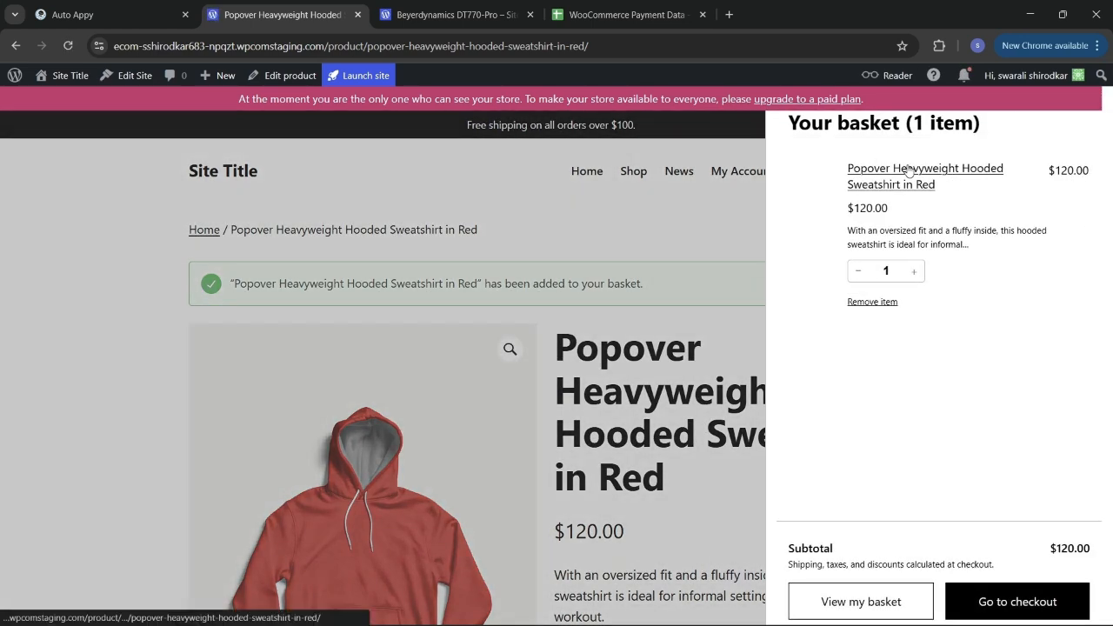
{"action": "left_click", "coordinate": [1004, 601]}
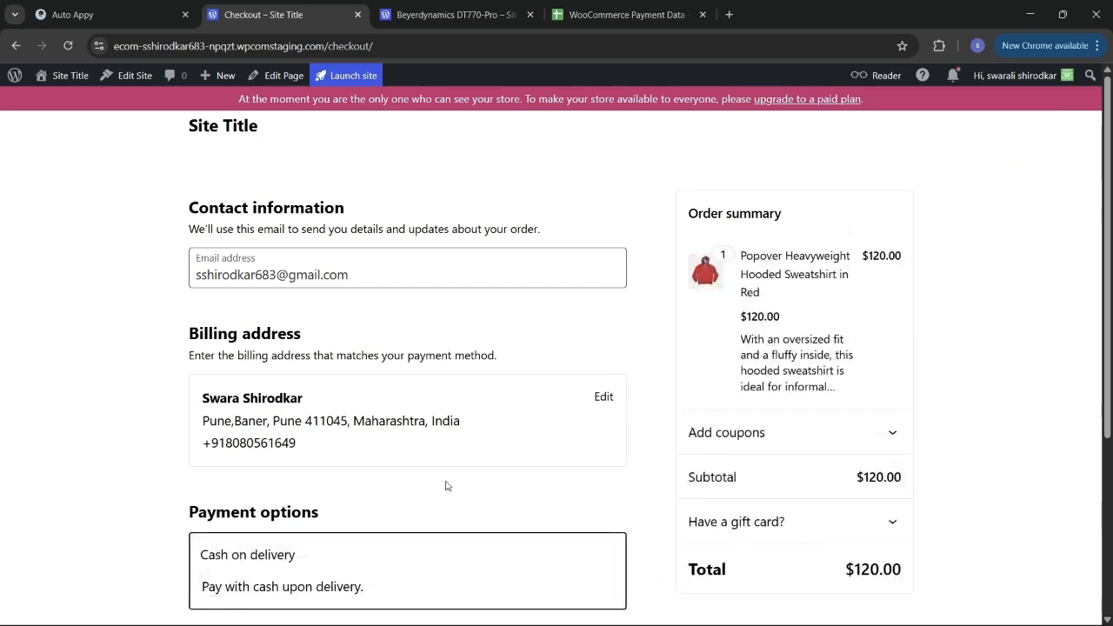
{"action": "scroll", "coordinate": [446, 485], "scroll_direction": "down", "scroll_amount": 2}
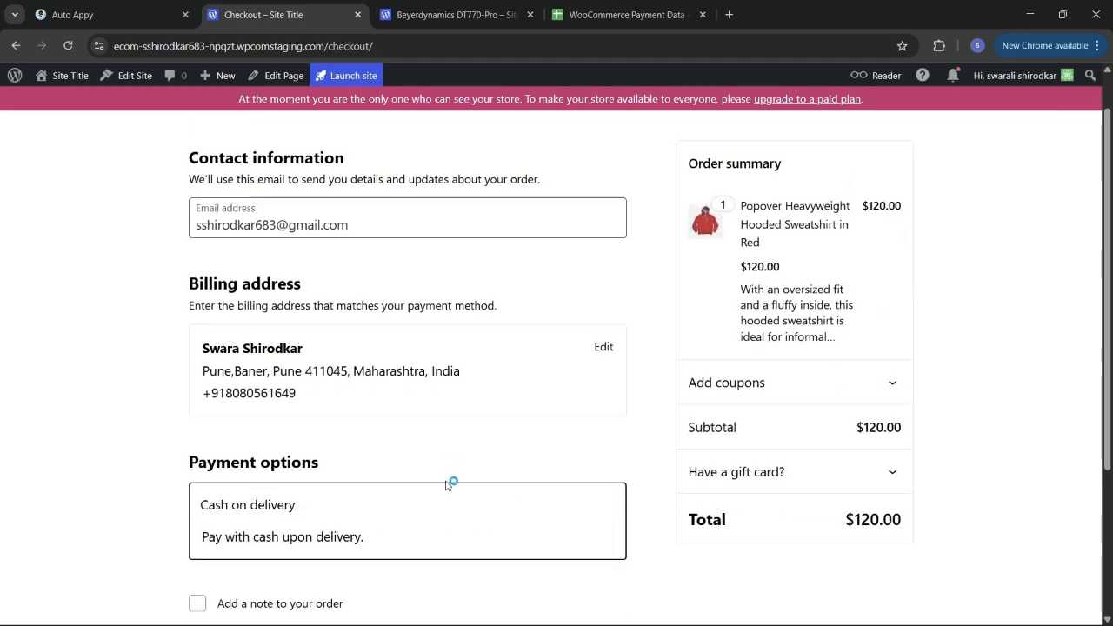
{"action": "scroll", "coordinate": [446, 485], "scroll_direction": "up", "scroll_amount": 2}
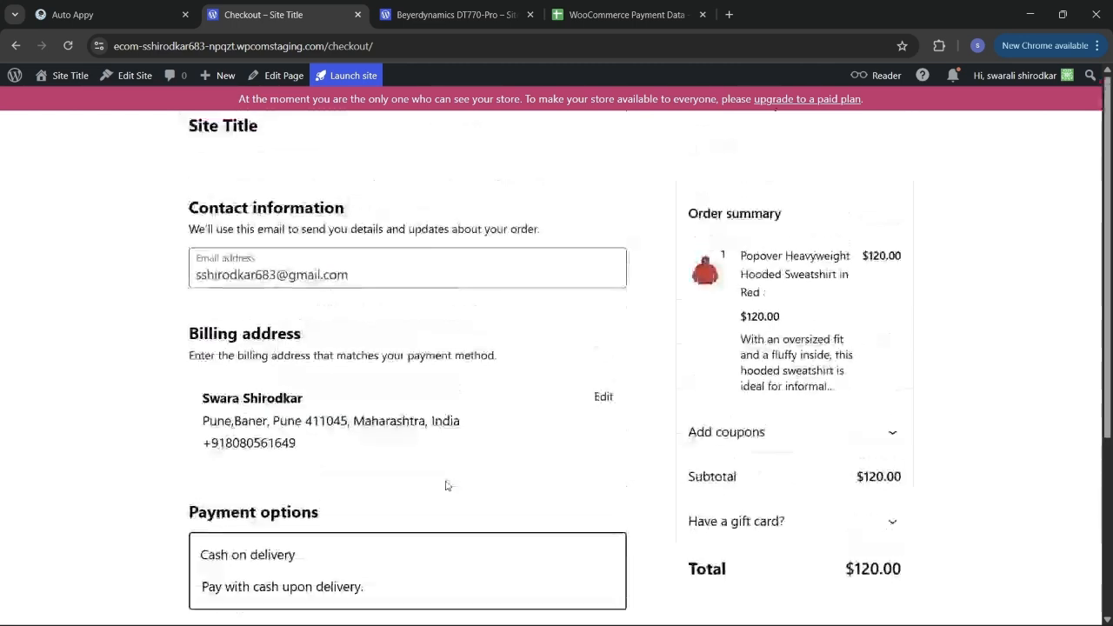
{"action": "scroll", "coordinate": [446, 485], "scroll_direction": "down", "scroll_amount": 1}
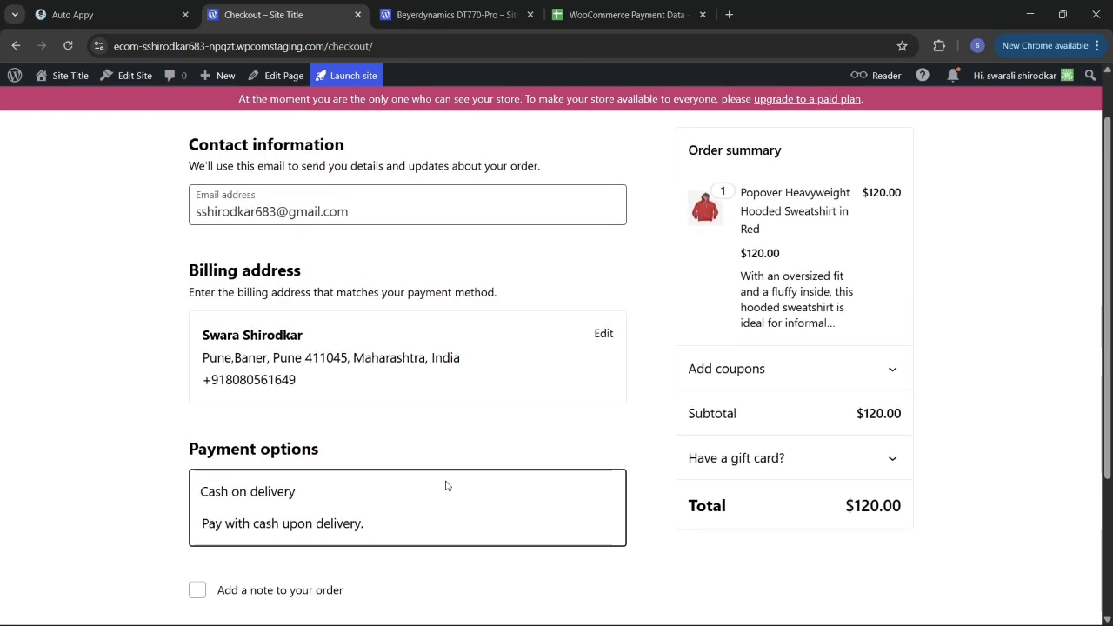
{"action": "scroll", "coordinate": [446, 485], "scroll_direction": "down", "scroll_amount": 1}
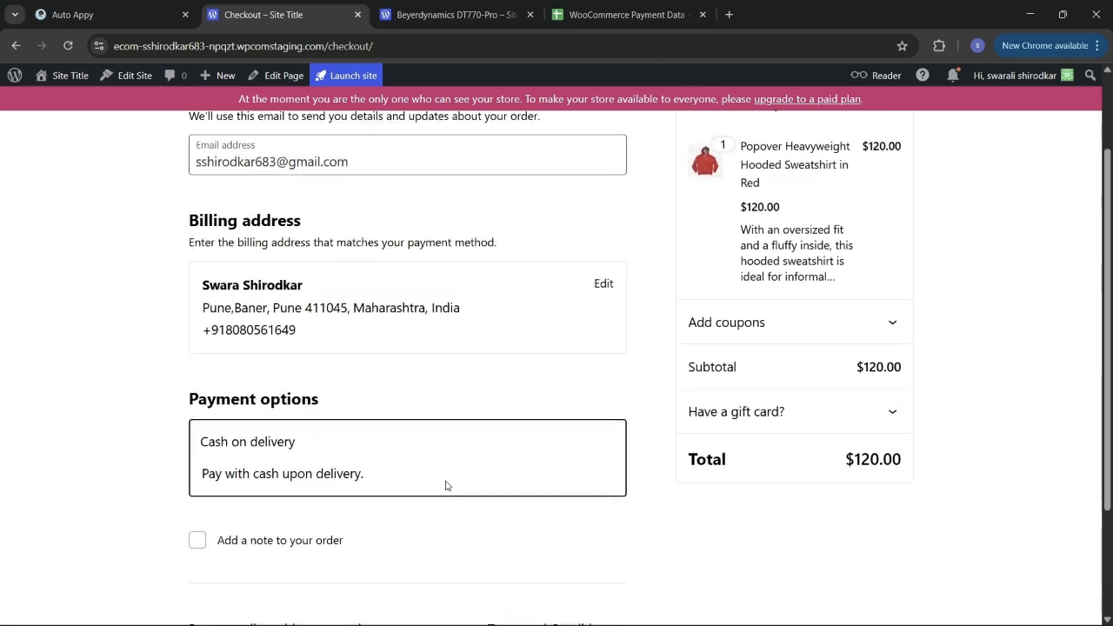
{"action": "scroll", "coordinate": [446, 485], "scroll_direction": "up", "scroll_amount": 2}
{"action": "scroll", "coordinate": [446, 485], "scroll_direction": "down", "scroll_amount": 4}
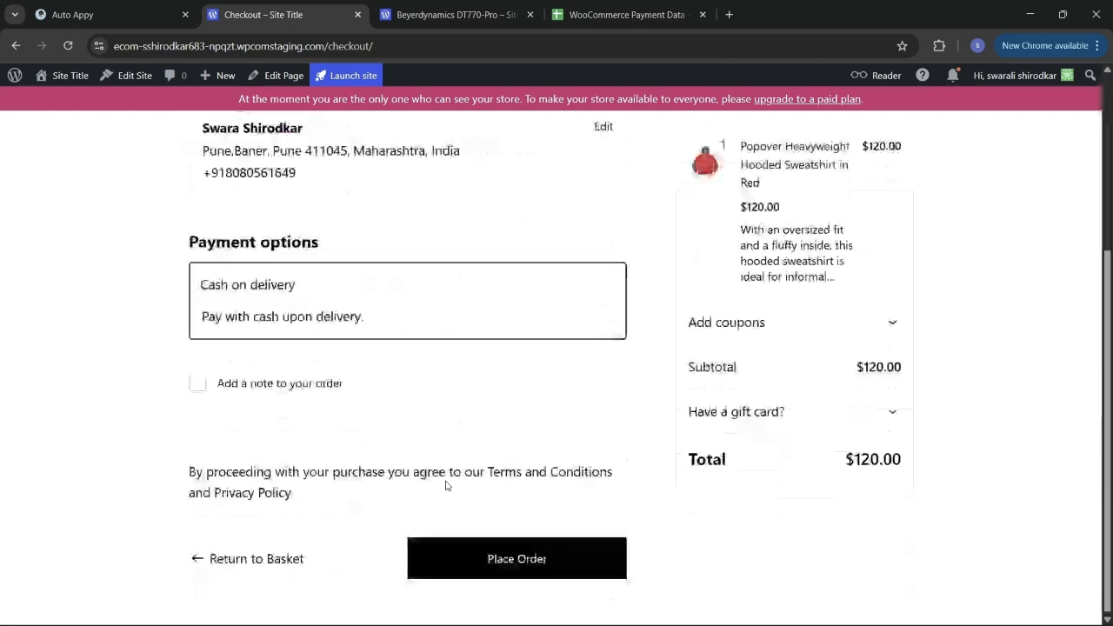
{"action": "left_click", "coordinate": [519, 559]}
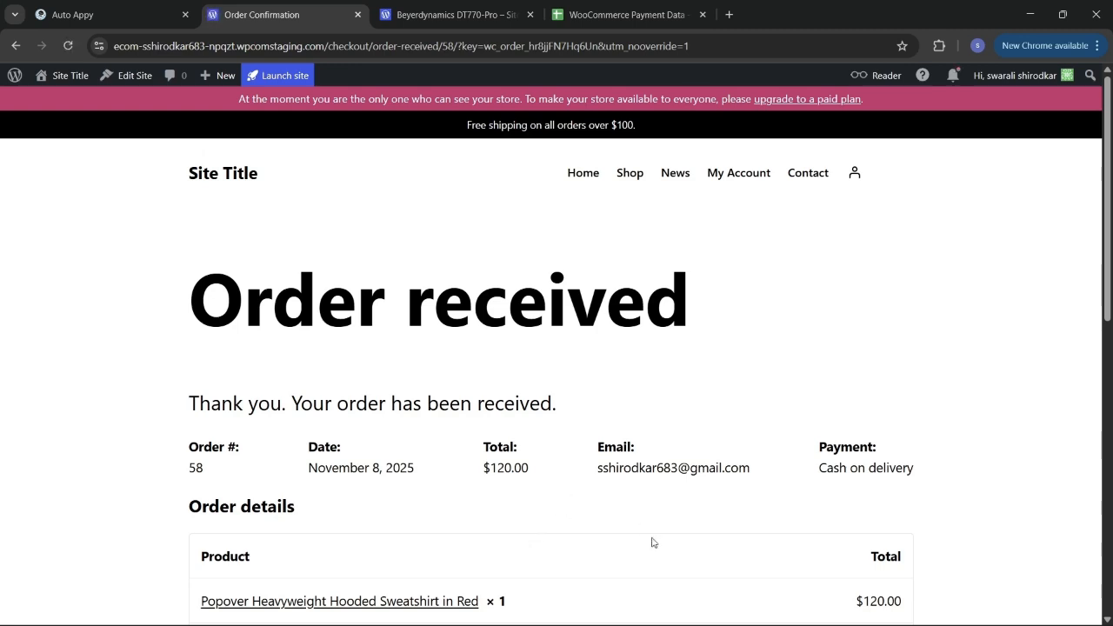
{"action": "scroll", "coordinate": [653, 542], "scroll_direction": "down", "scroll_amount": 2}
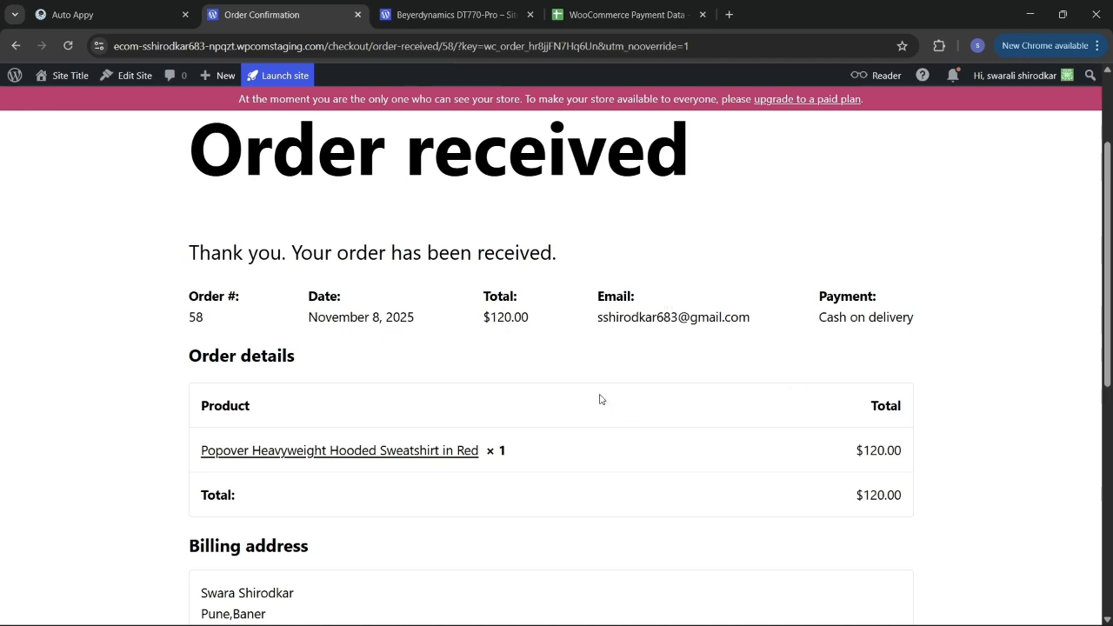
{"action": "scroll", "coordinate": [599, 399], "scroll_direction": "down", "scroll_amount": 1}
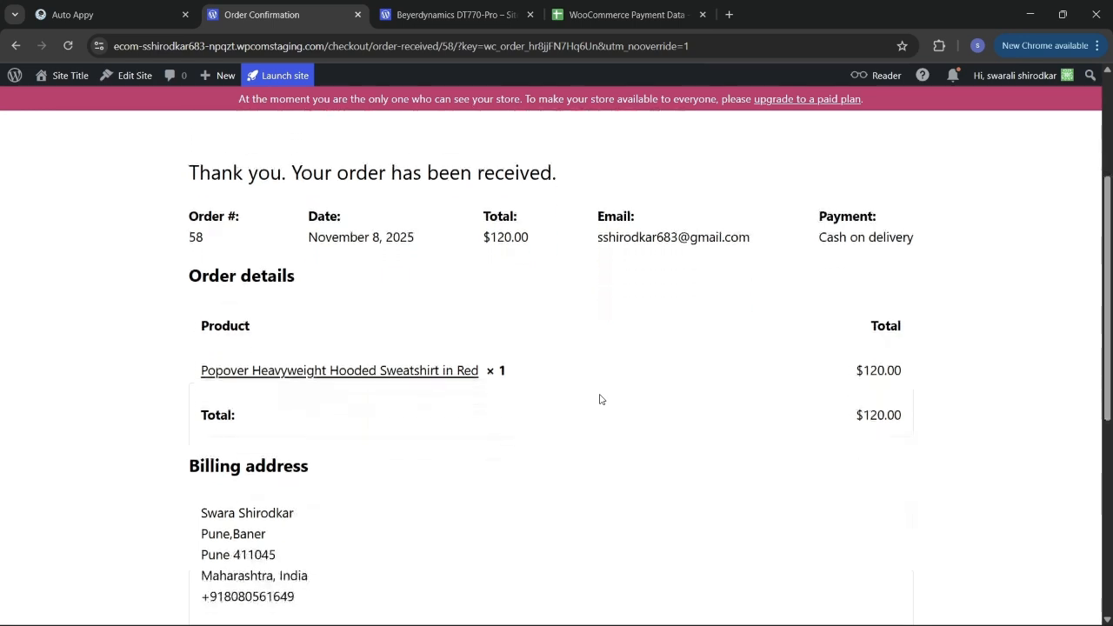
{"action": "scroll", "coordinate": [599, 399], "scroll_direction": "down", "scroll_amount": 1}
{"action": "scroll", "coordinate": [599, 399], "scroll_direction": "up", "scroll_amount": 4}
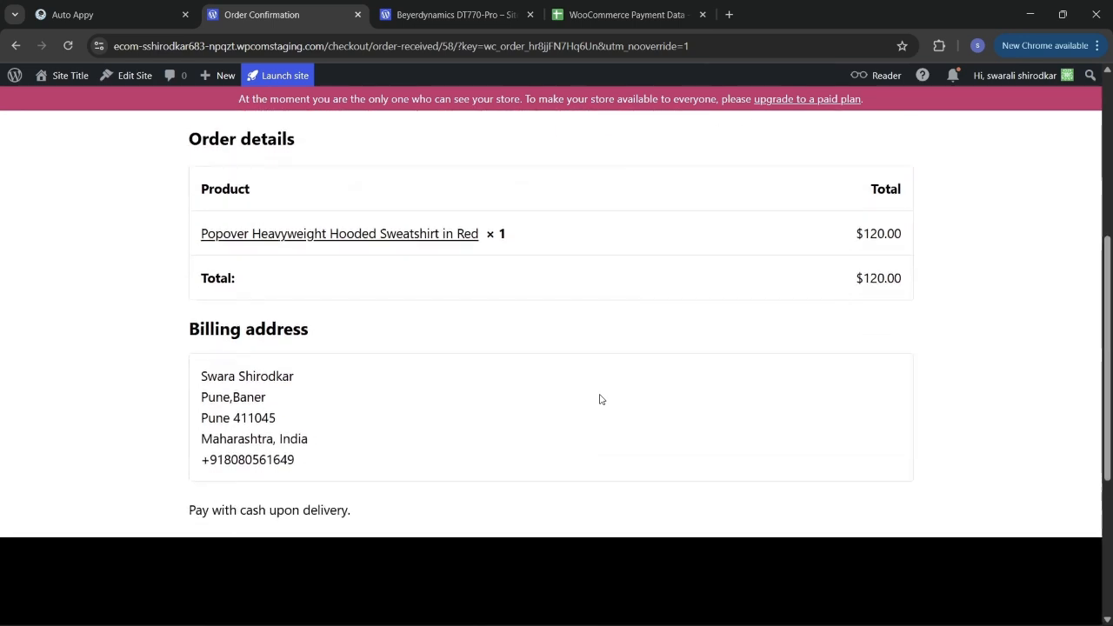
{"action": "scroll", "coordinate": [599, 399], "scroll_direction": "up", "scroll_amount": 1}
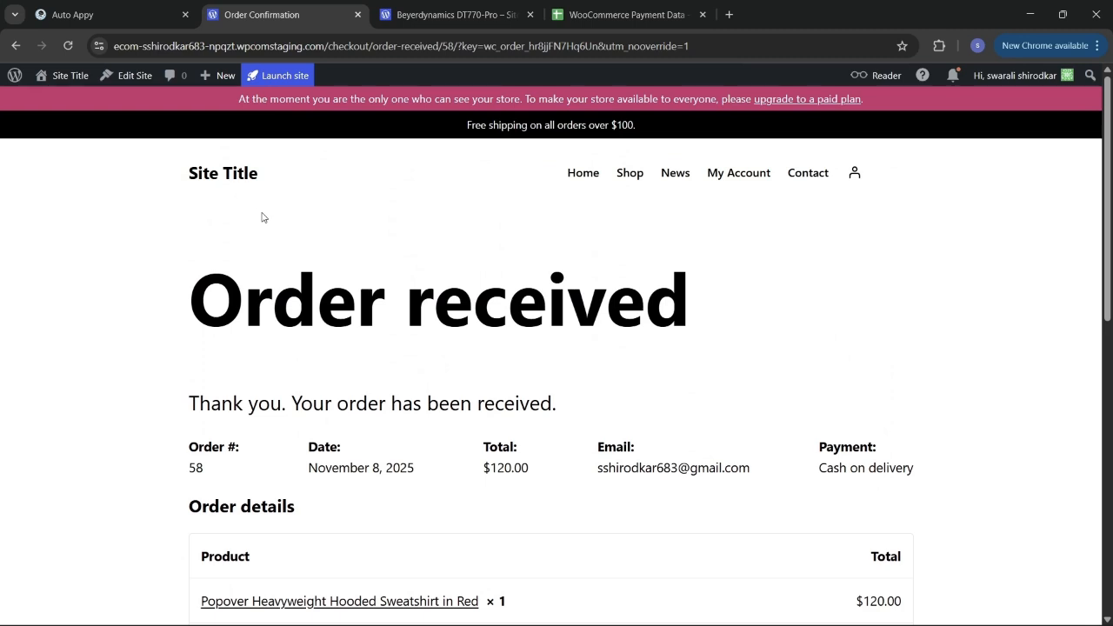
Step: Inspect the test order captured as sample data by the WooCommerce trigger, then close its panel
{"action": "left_click", "coordinate": [101, 17]}
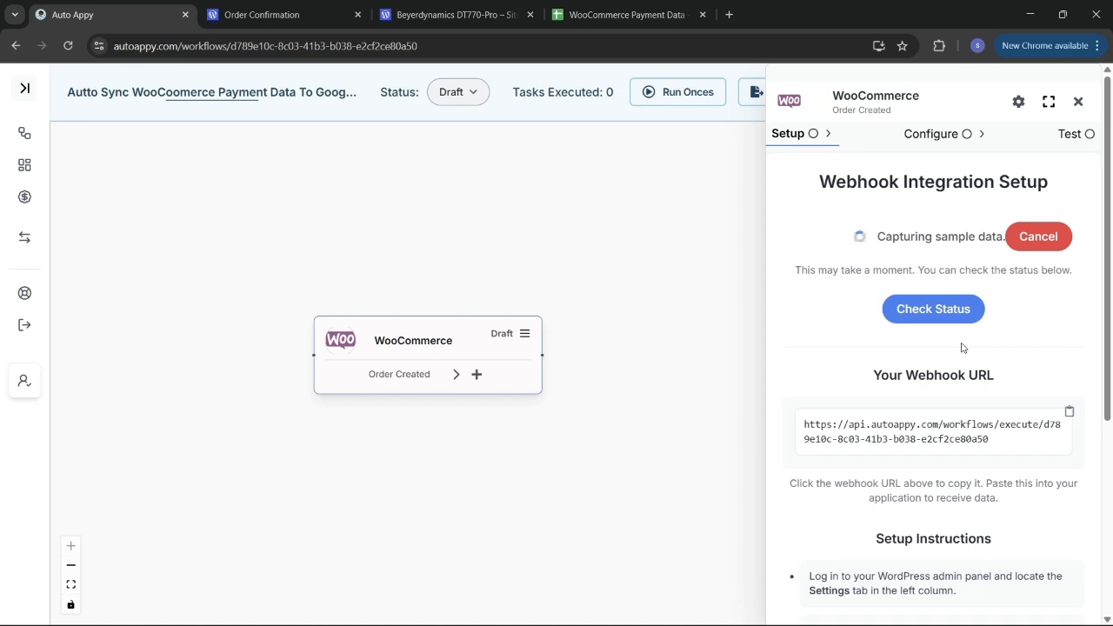
{"action": "left_click", "coordinate": [930, 318]}
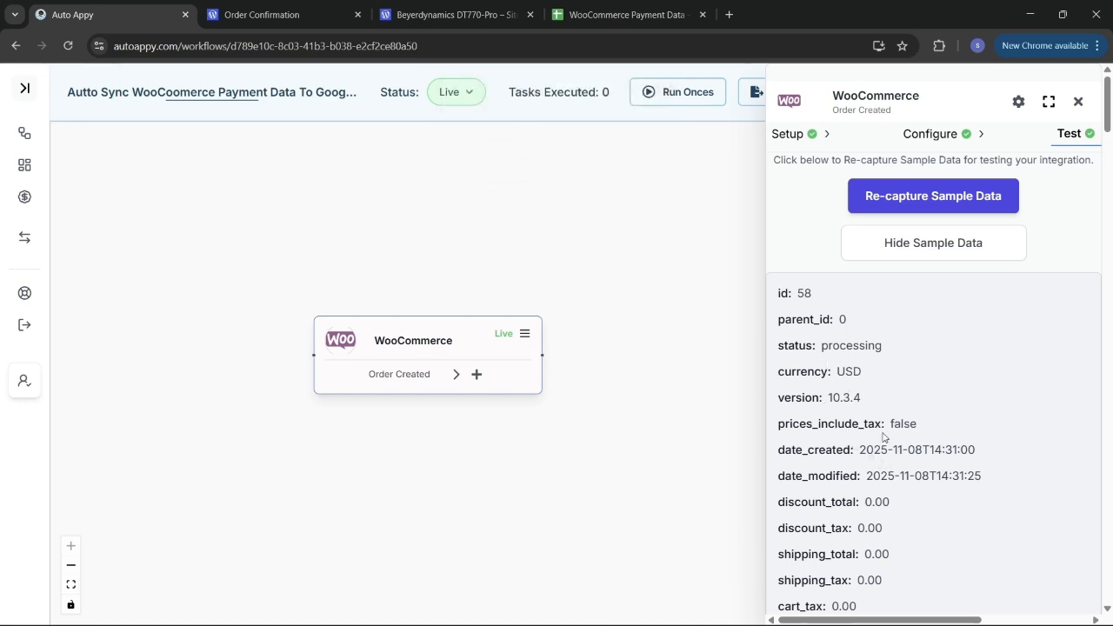
{"action": "scroll", "coordinate": [883, 437], "scroll_direction": "down", "scroll_amount": 3}
{"action": "scroll", "coordinate": [883, 437], "scroll_direction": "down", "scroll_amount": 2}
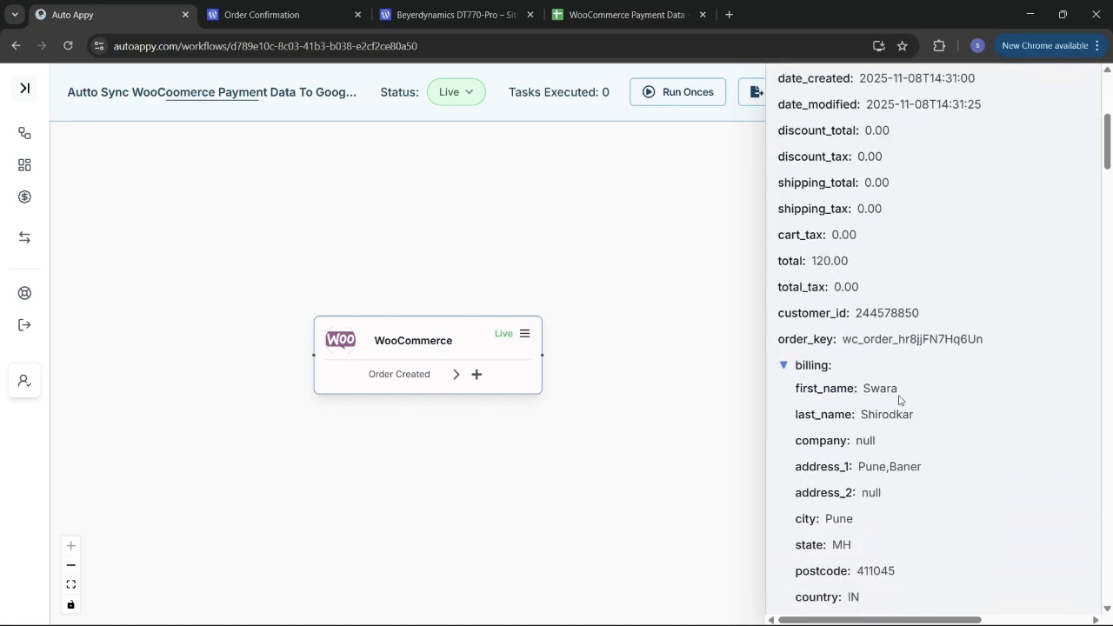
{"action": "scroll", "coordinate": [912, 435], "scroll_direction": "down", "scroll_amount": 1}
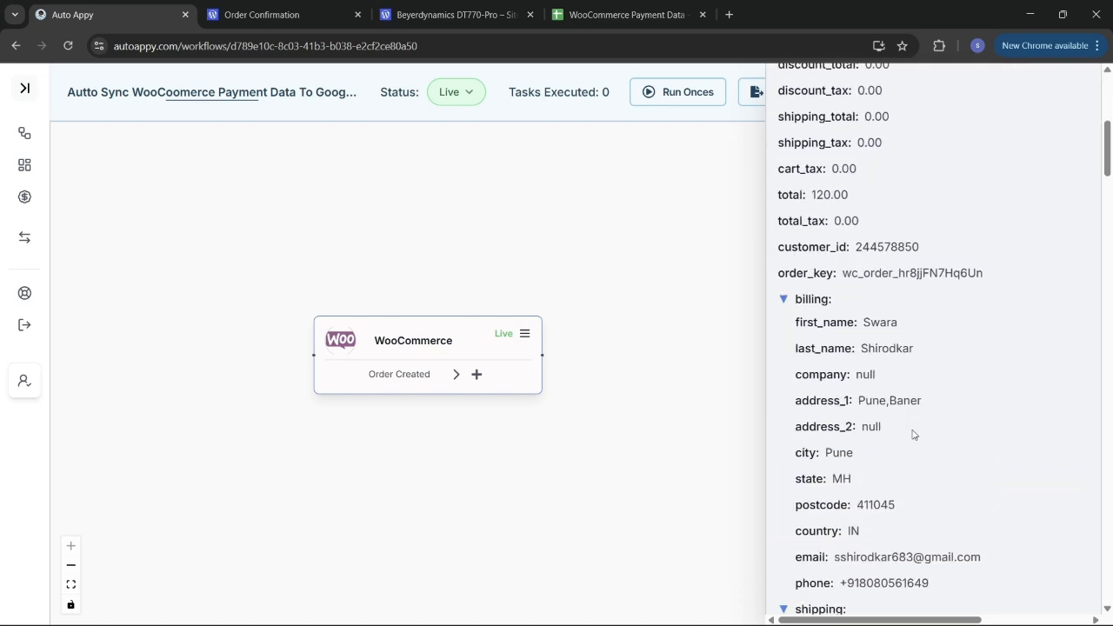
{"action": "scroll", "coordinate": [913, 434], "scroll_direction": "down", "scroll_amount": 3}
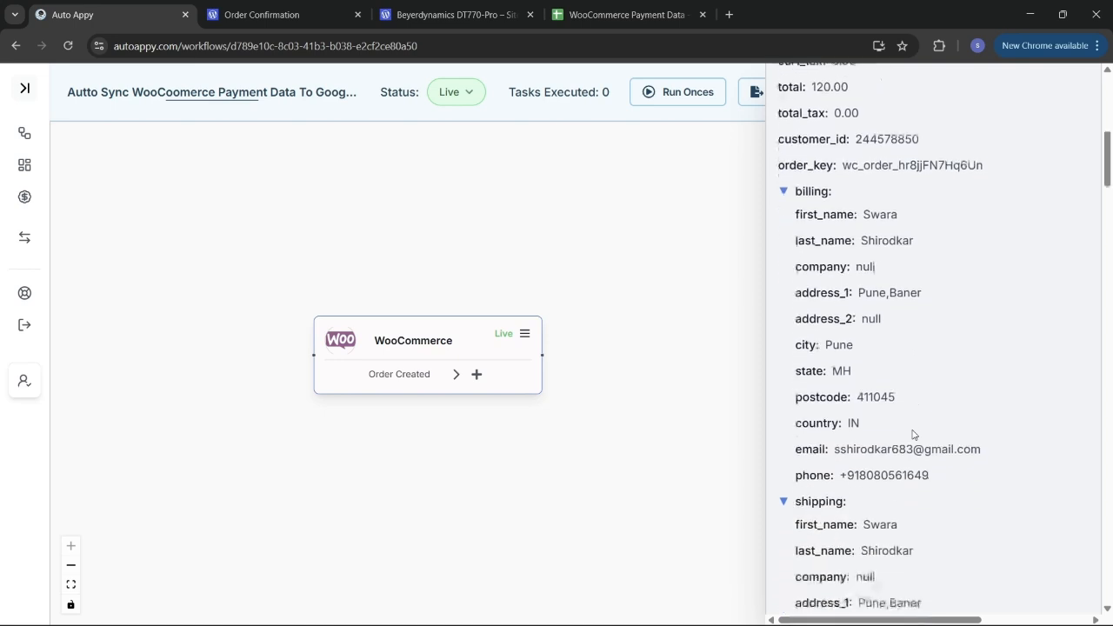
{"action": "scroll", "coordinate": [913, 435], "scroll_direction": "down", "scroll_amount": 2}
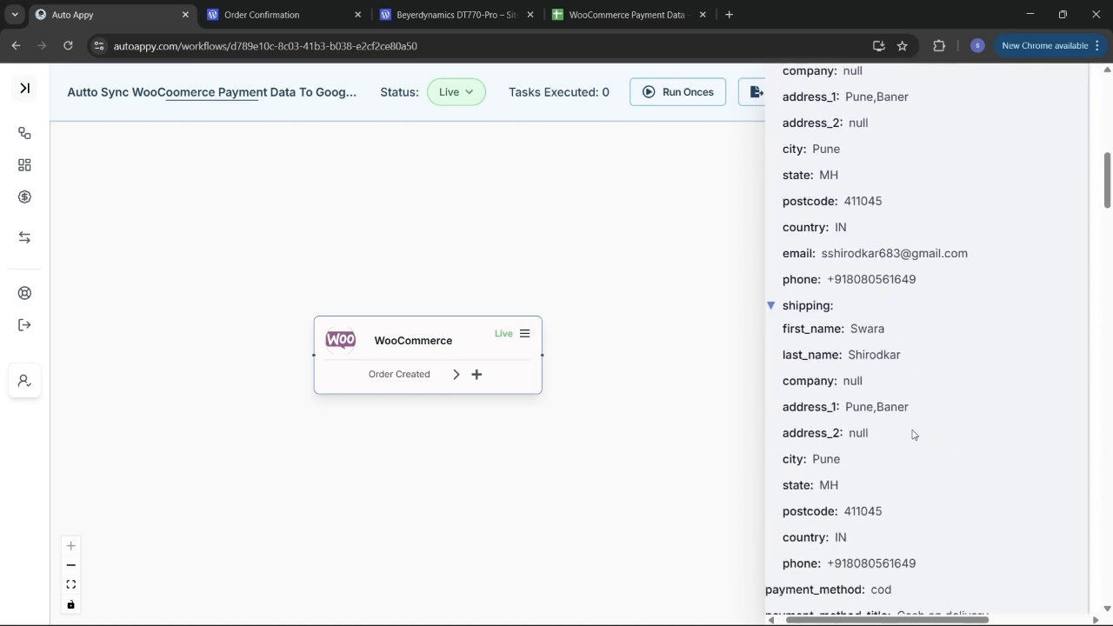
{"action": "scroll", "coordinate": [913, 434], "scroll_direction": "down", "scroll_amount": 3}
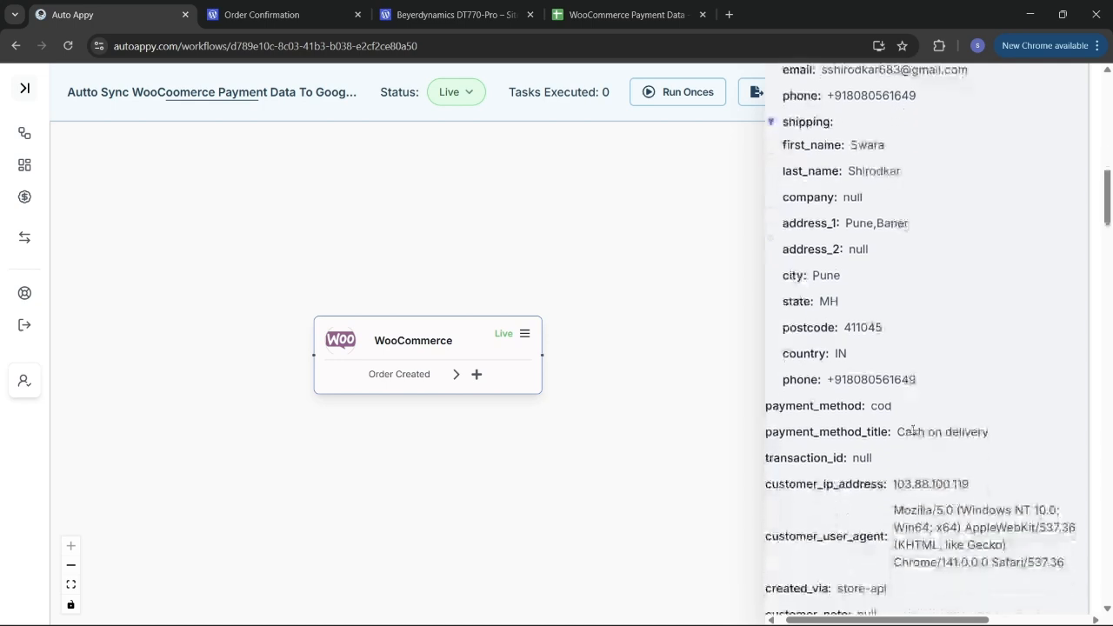
{"action": "scroll", "coordinate": [912, 432], "scroll_direction": "down", "scroll_amount": 4}
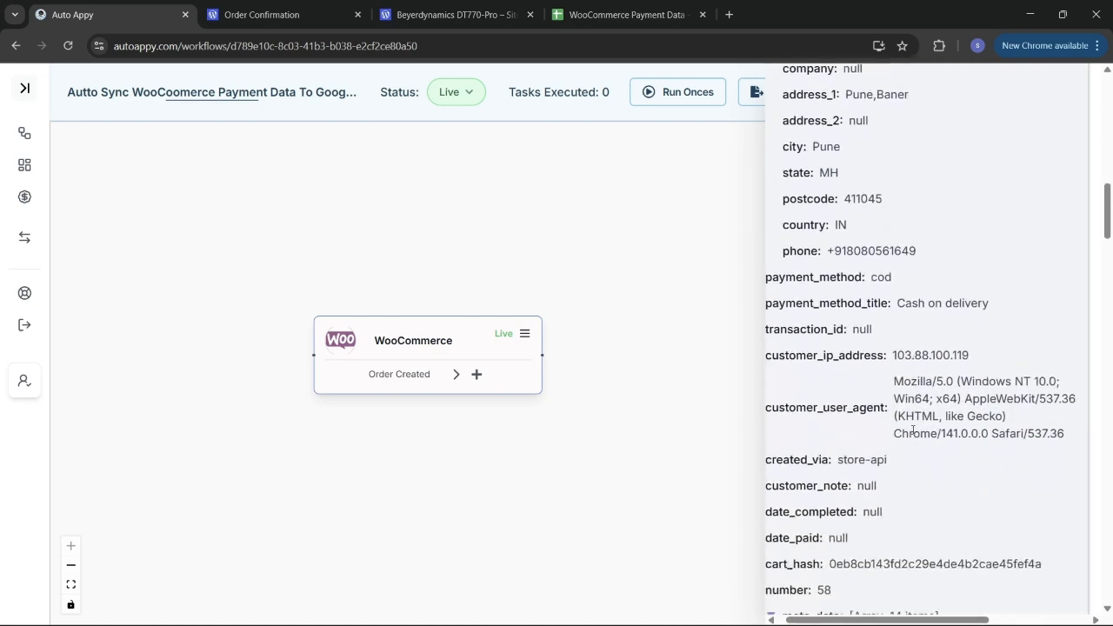
{"action": "scroll", "coordinate": [913, 430], "scroll_direction": "down", "scroll_amount": 8}
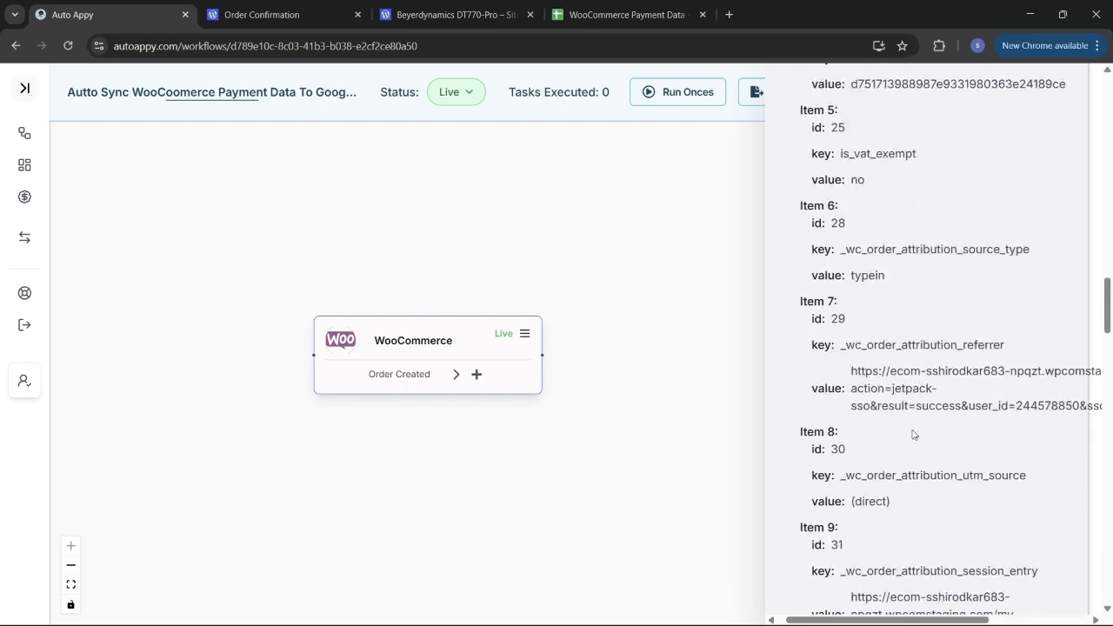
{"action": "scroll", "coordinate": [913, 430], "scroll_direction": "down", "scroll_amount": 4}
{"action": "scroll", "coordinate": [913, 432], "scroll_direction": "up", "scroll_amount": 8}
{"action": "scroll", "coordinate": [912, 434], "scroll_direction": "up", "scroll_amount": 15}
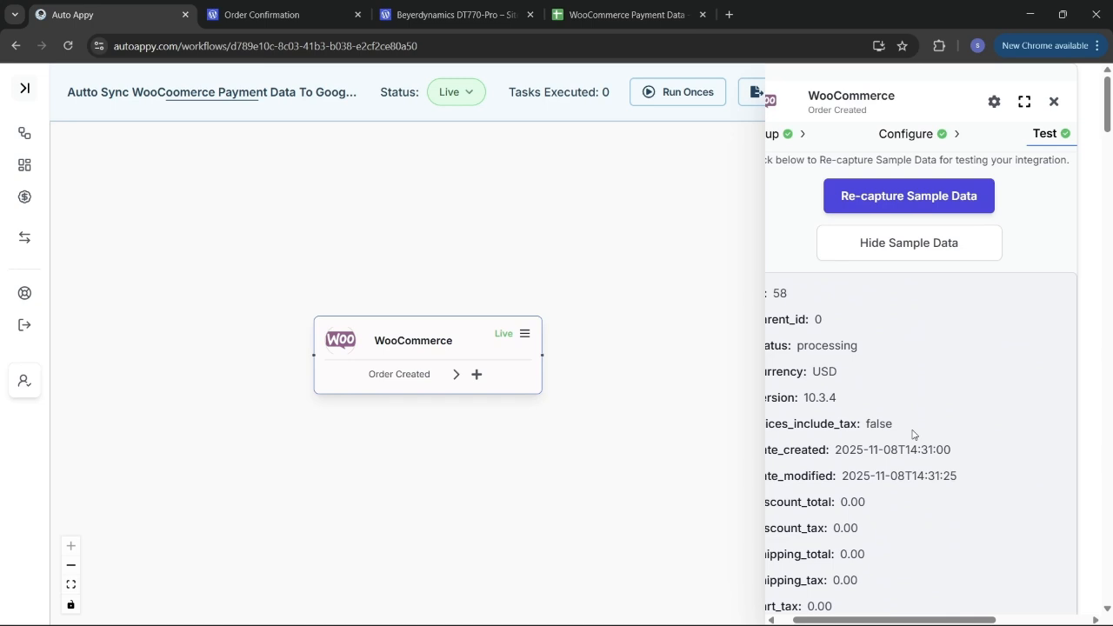
{"action": "scroll", "coordinate": [982, 375], "scroll_direction": "left", "scroll_amount": 2}
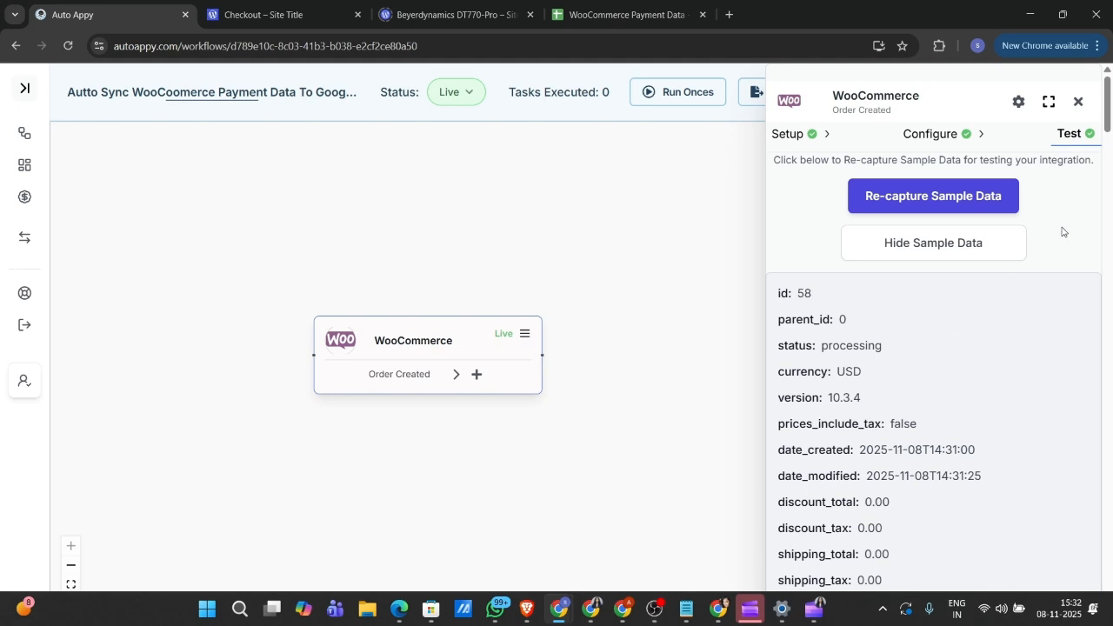
{"action": "left_click", "coordinate": [1078, 102]}
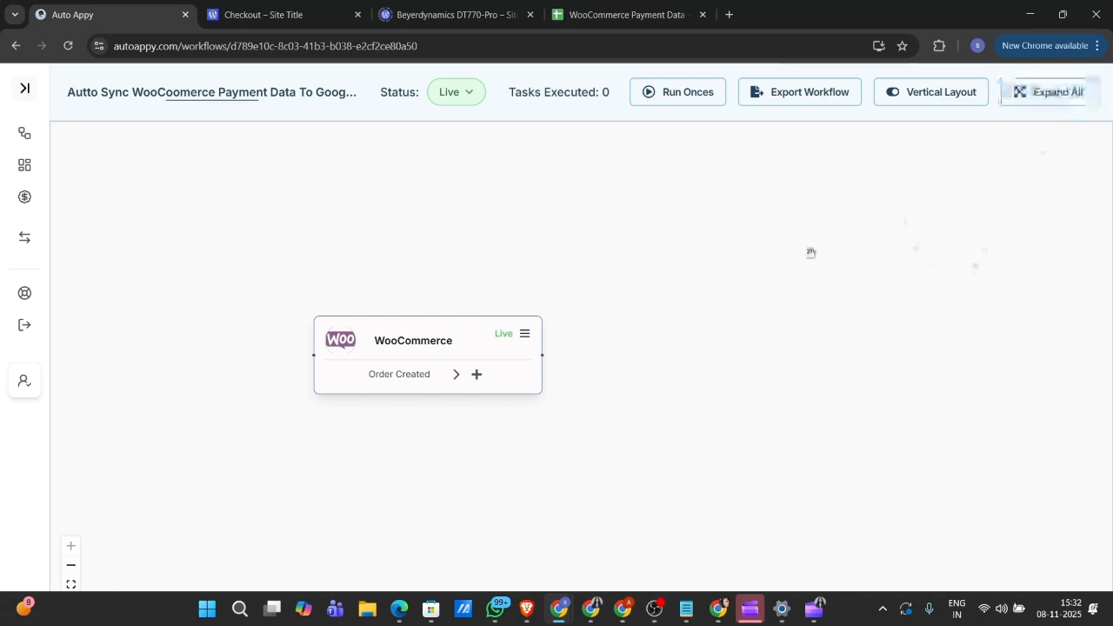
Step: Add a Google Sheets 'Insert a row in google sheet' action after the WooCommerce order trigger
{"action": "left_click", "coordinate": [475, 375]}
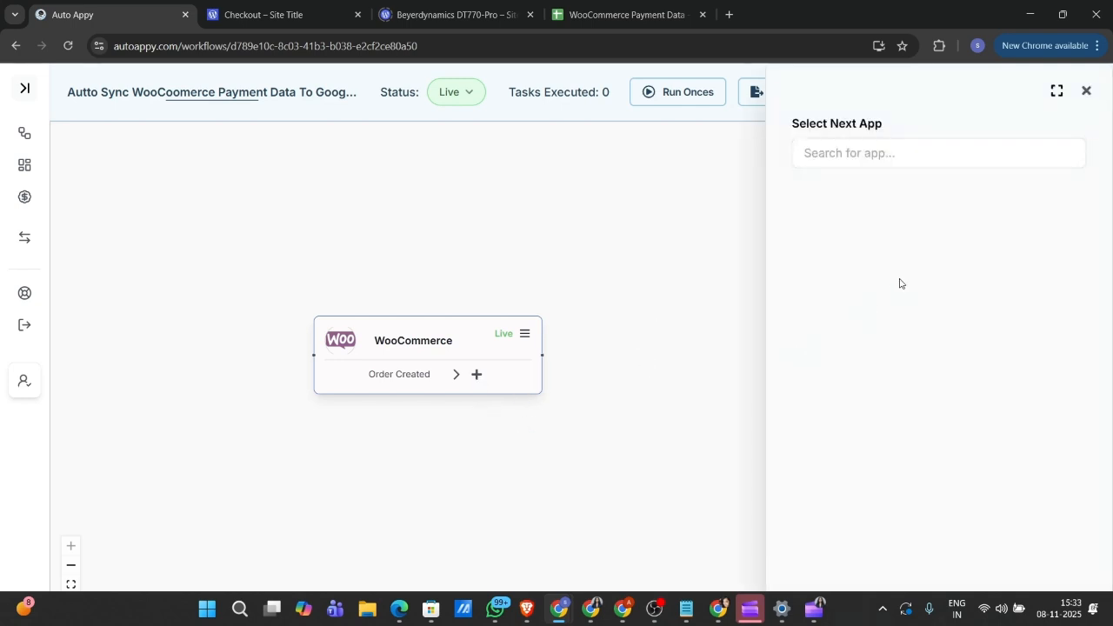
{"action": "left_click", "coordinate": [905, 152]}
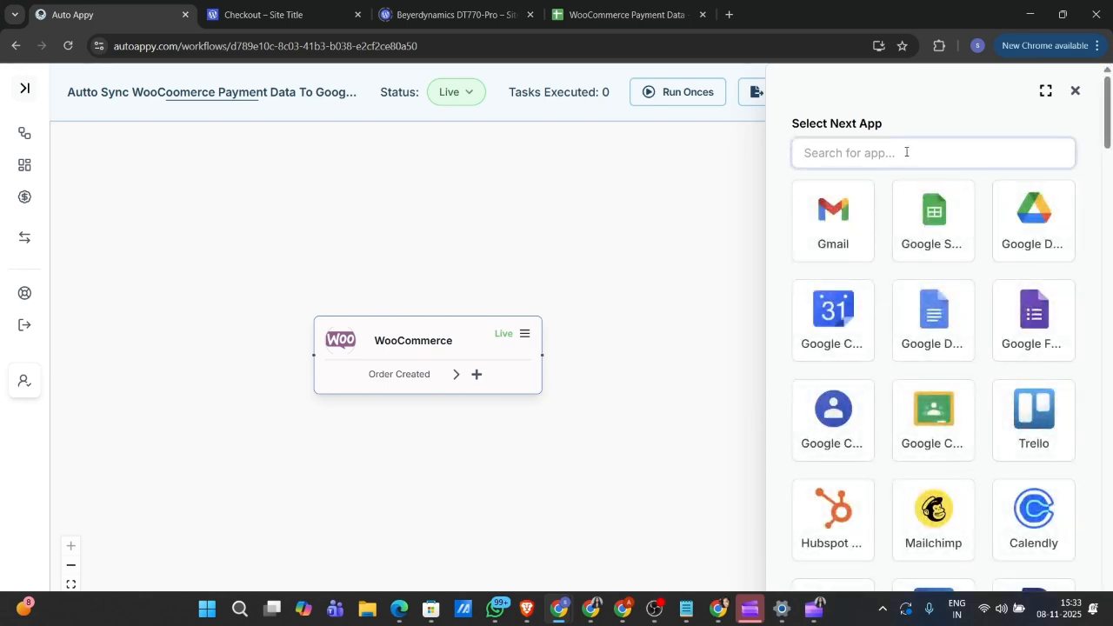
{"action": "left_click", "coordinate": [916, 236]}
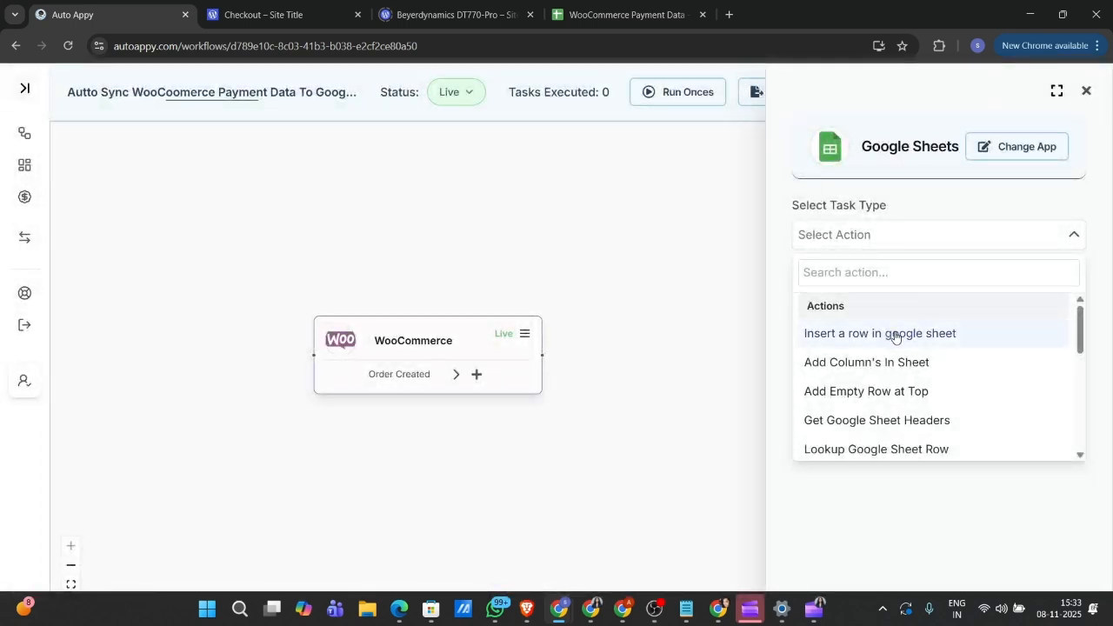
{"action": "left_click", "coordinate": [896, 337]}
{"action": "left_click", "coordinate": [939, 279]}
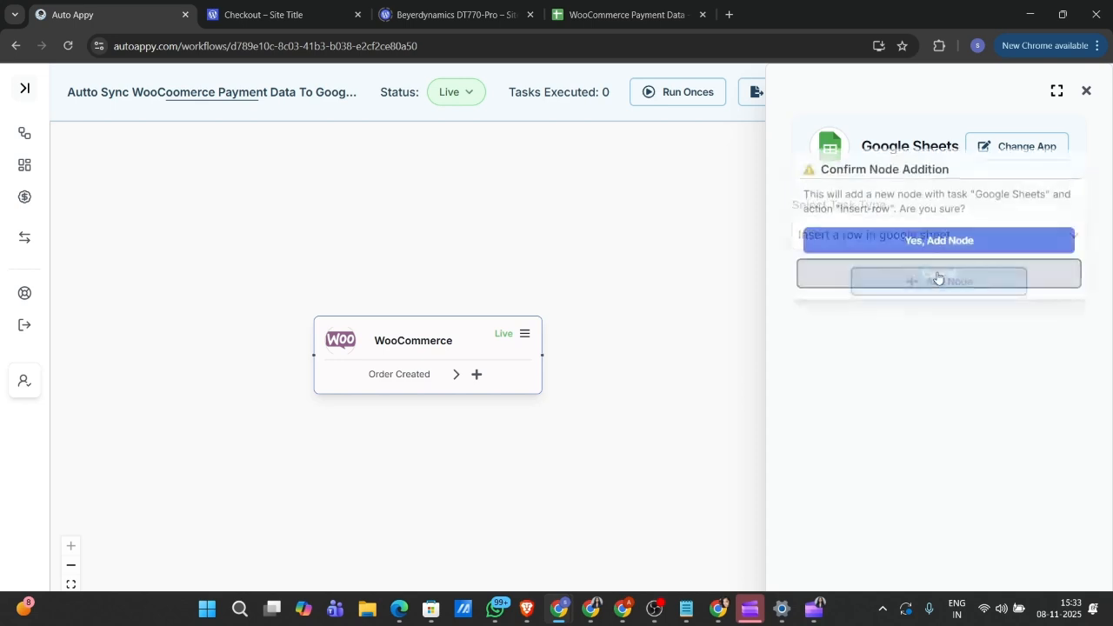
{"action": "left_click", "coordinate": [923, 240]}
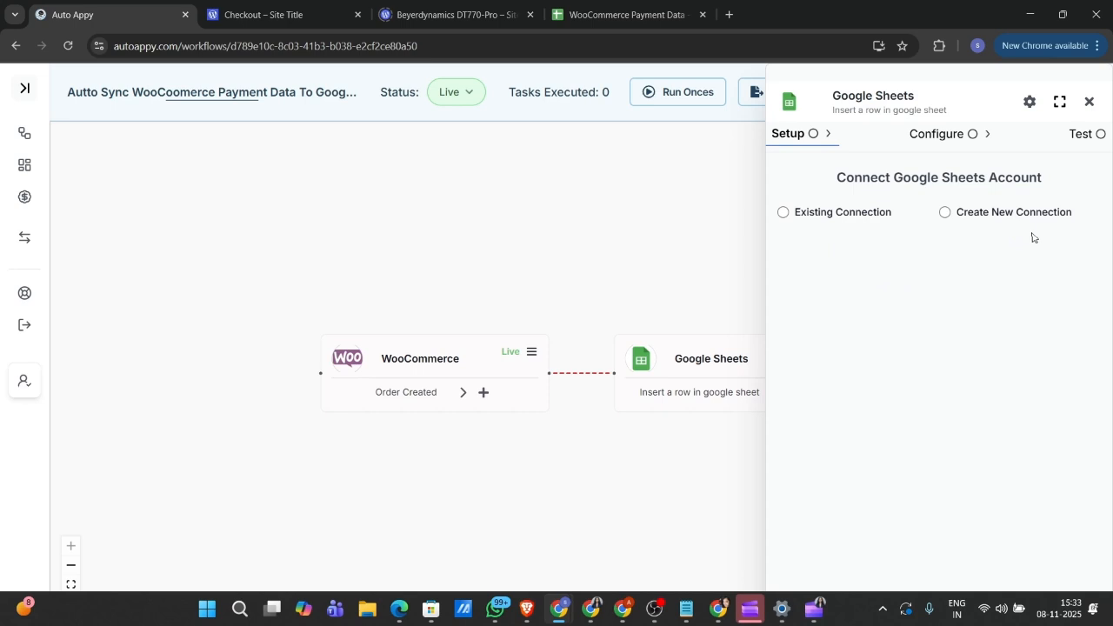
Step: Create a new Google Sheets connection named 'Woocommerce Customer Data'
{"action": "left_click", "coordinate": [944, 214]}
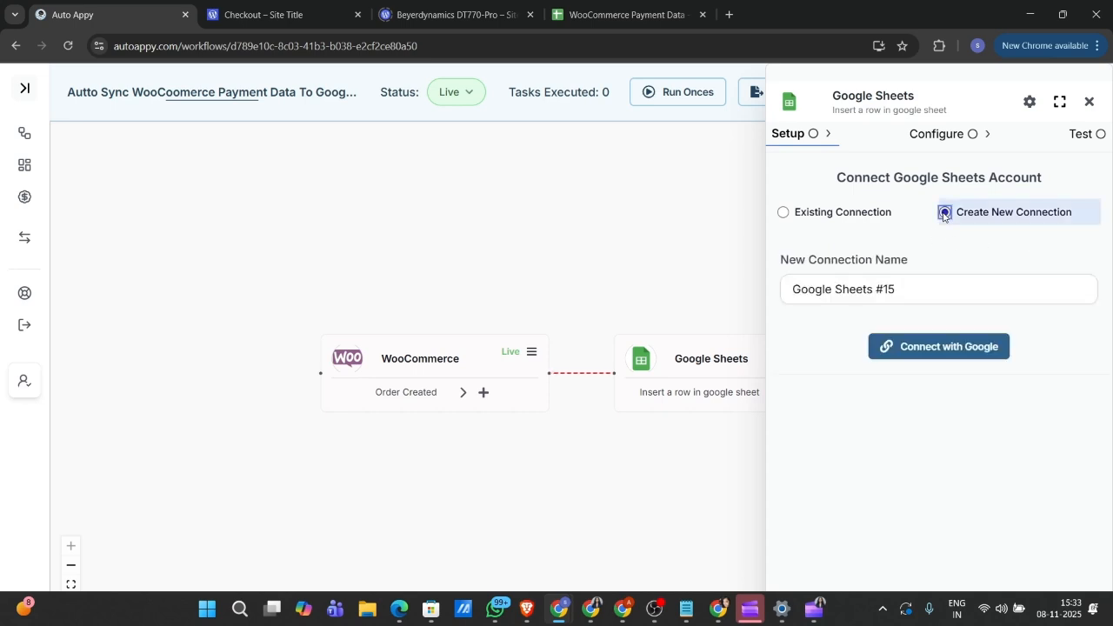
{"action": "left_click", "coordinate": [900, 298]}
{"action": "key", "text": "BackSpace"}
{"action": "key", "text": "BackSpace"}
{"action": "key", "text": "BackSpace"}
{"action": "key", "text": "BackSpace"}
{"action": "key", "text": "BackSpace"}
{"action": "key", "text": "BackSpace"}
{"action": "key", "text": "BackSpace"}
{"action": "key", "text": "BackSpace"}
{"action": "key", "text": "BackSpace"}
{"action": "key", "text": "BackSpace"}
{"action": "key", "text": "BackSpace"}
{"action": "key", "text": "BackSpace"}
{"action": "key", "text": "BackSpace"}
{"action": "key", "text": "BackSpace"}
{"action": "key", "text": "BackSpace"}
{"action": "key", "text": "BackSpace"}
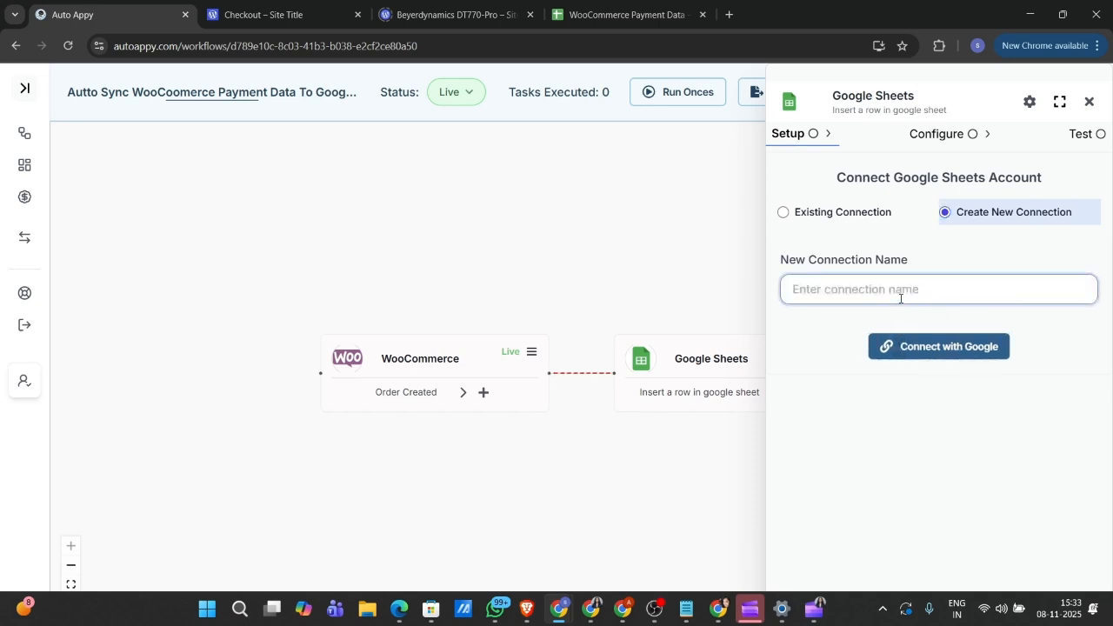
{"action": "type", "text": "Woocommerce "}
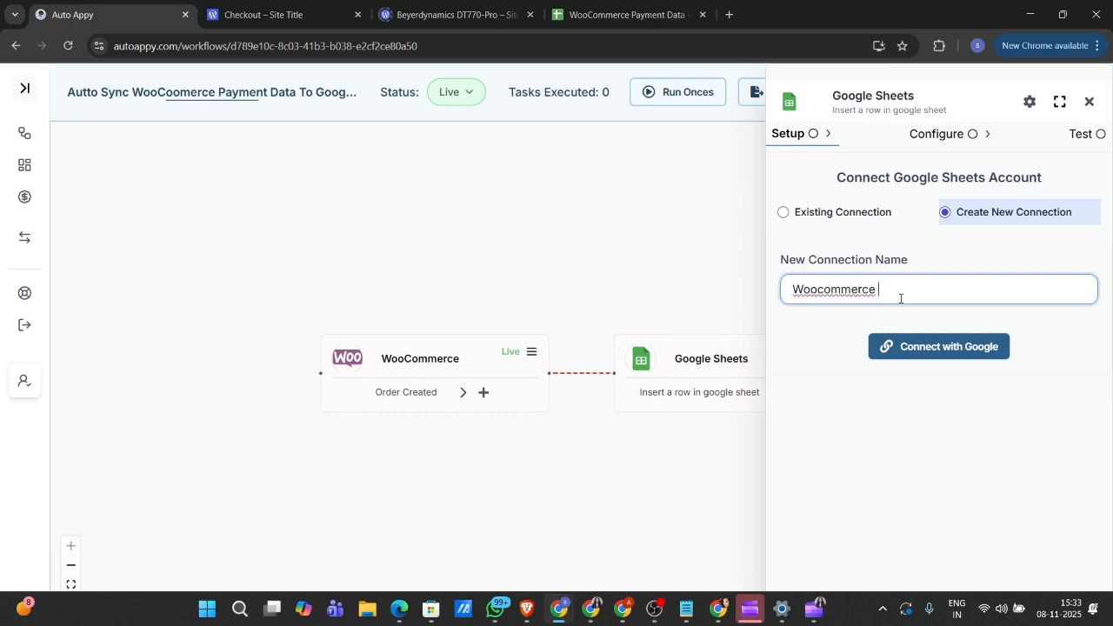
{"action": "type", "text": "Customer Data"}
Step: Authorize the connection with a Google account and grant Auto Appy access
{"action": "left_click", "coordinate": [954, 358]}
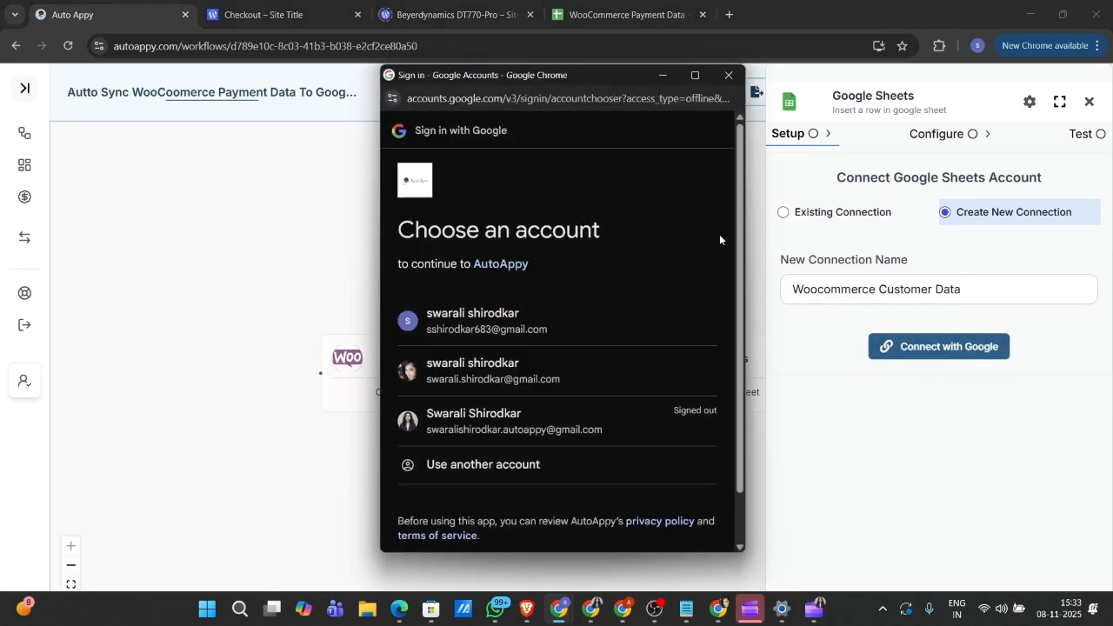
{"action": "left_click", "coordinate": [532, 326]}
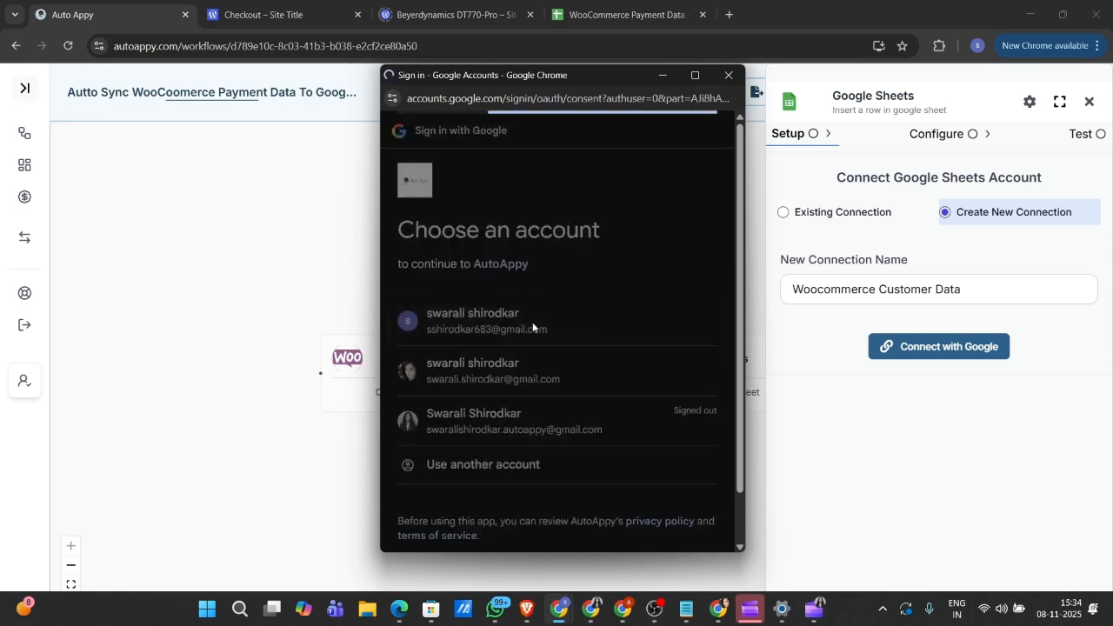
{"action": "scroll", "coordinate": [532, 327], "scroll_direction": "down", "scroll_amount": 2}
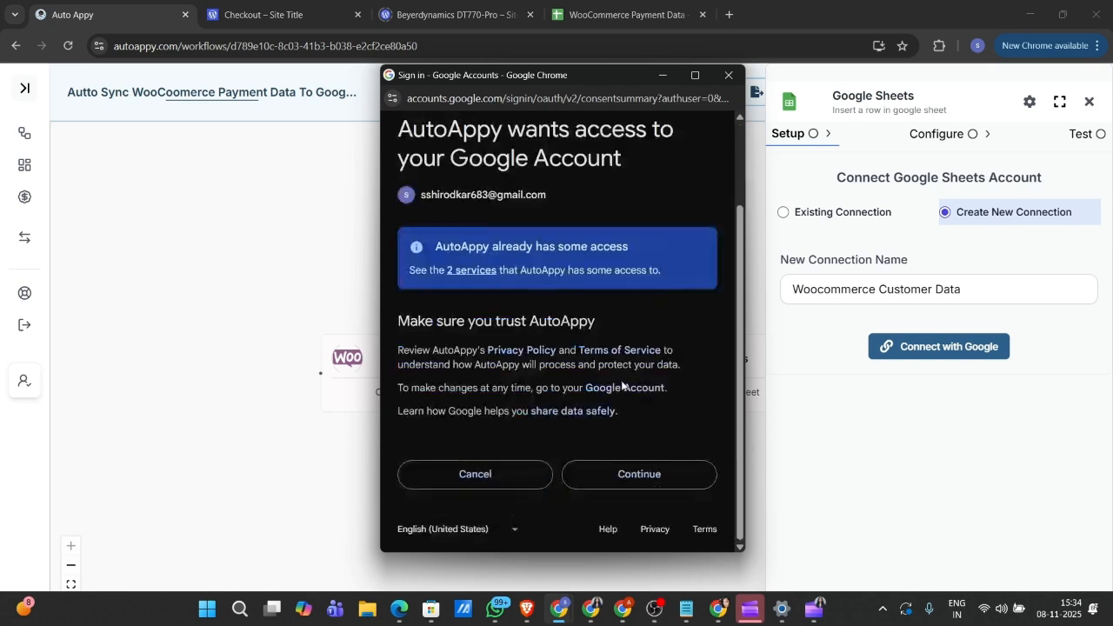
{"action": "left_click", "coordinate": [636, 475]}
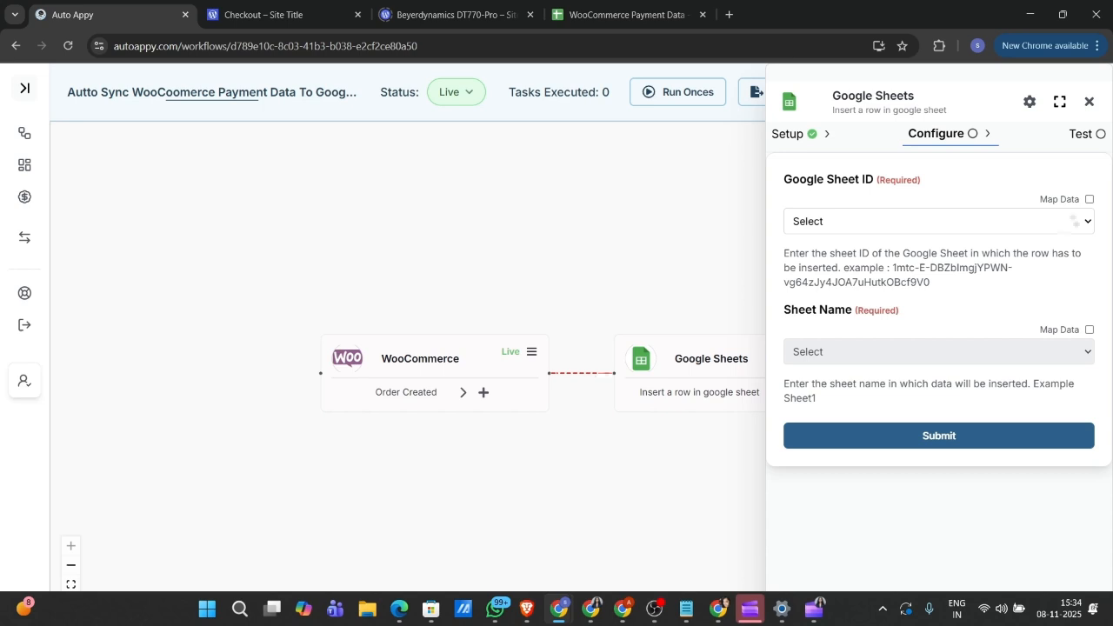
Step: Enable Map Data for Google Sheet ID and bring up the WooCommerce Payment Data spreadsheet
{"action": "left_click", "coordinate": [1088, 200]}
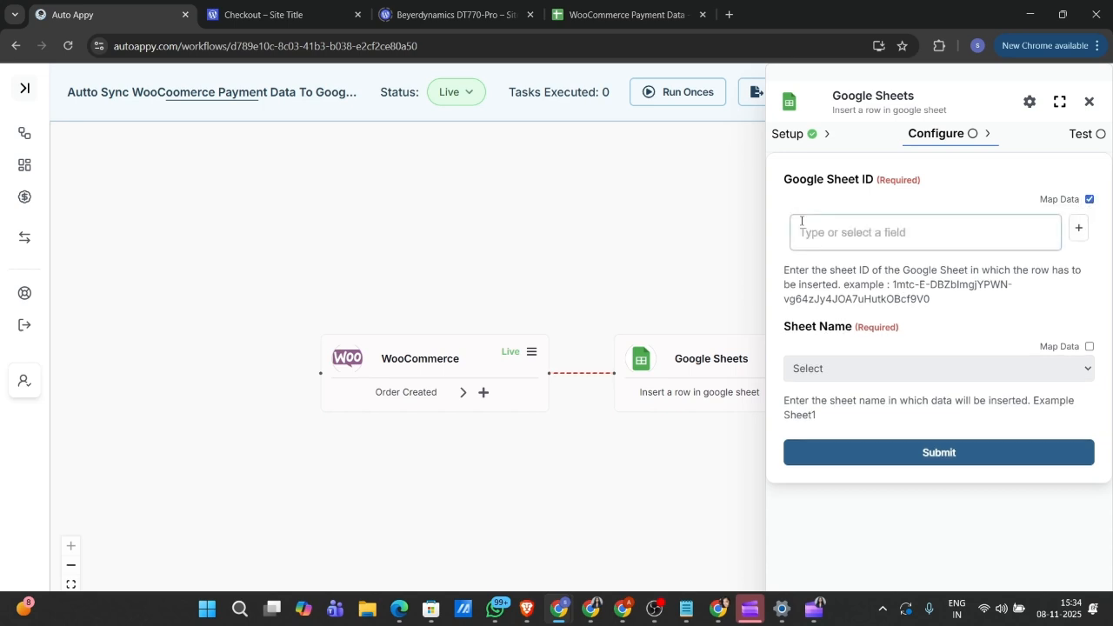
{"action": "left_click", "coordinate": [624, 17]}
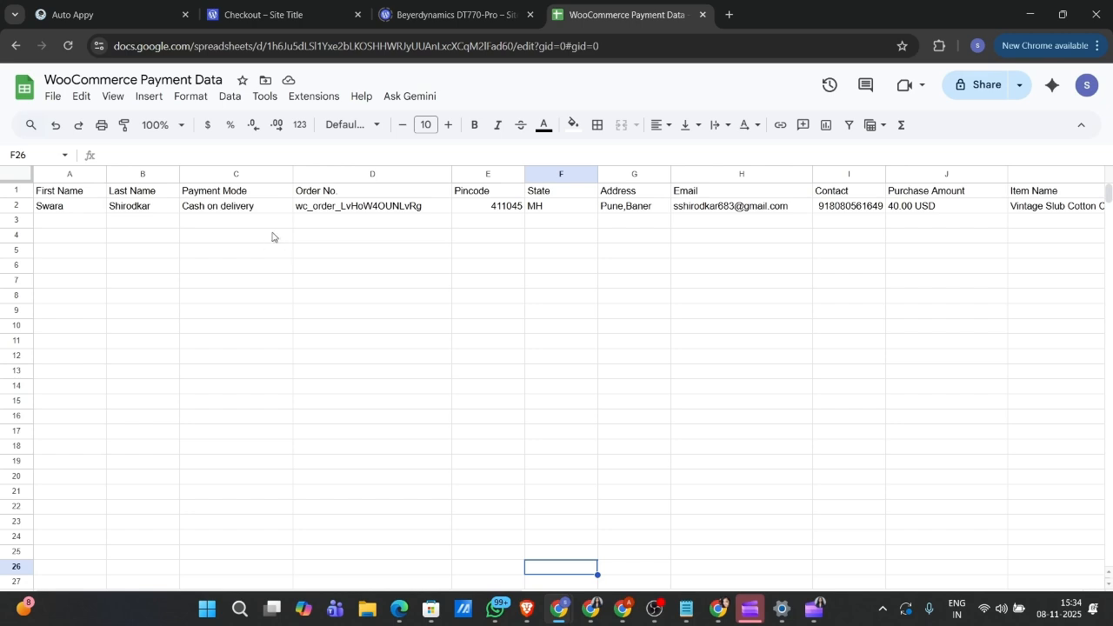
Step: Select the spreadsheet ID in the WooCommerce Payment Data sheet's web address
{"action": "left_click", "coordinate": [96, 5]}
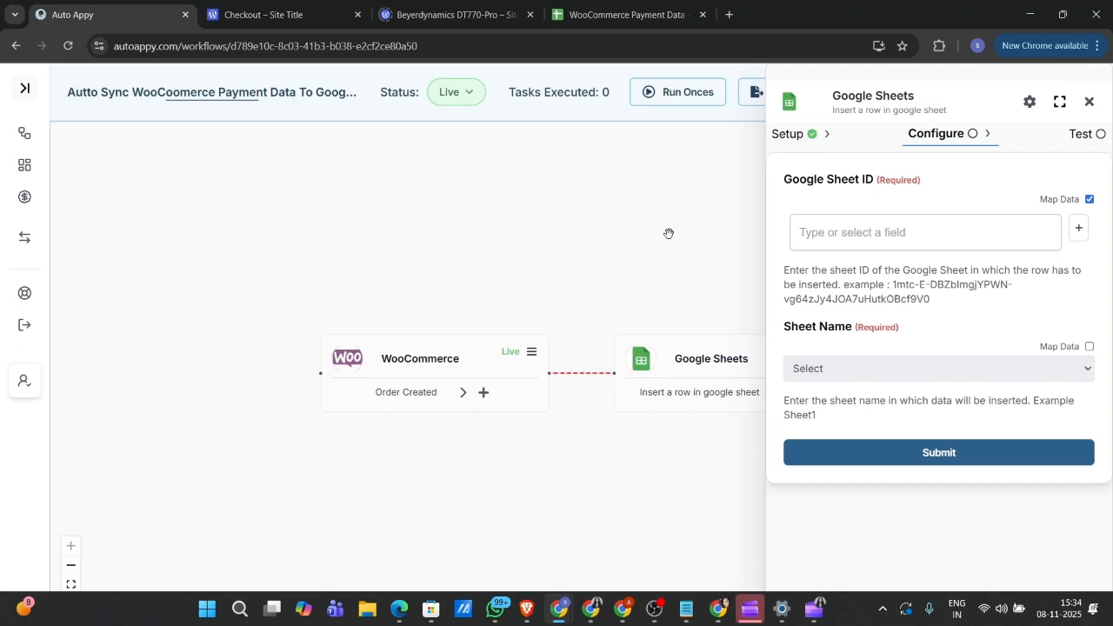
{"action": "left_click", "coordinate": [634, 4]}
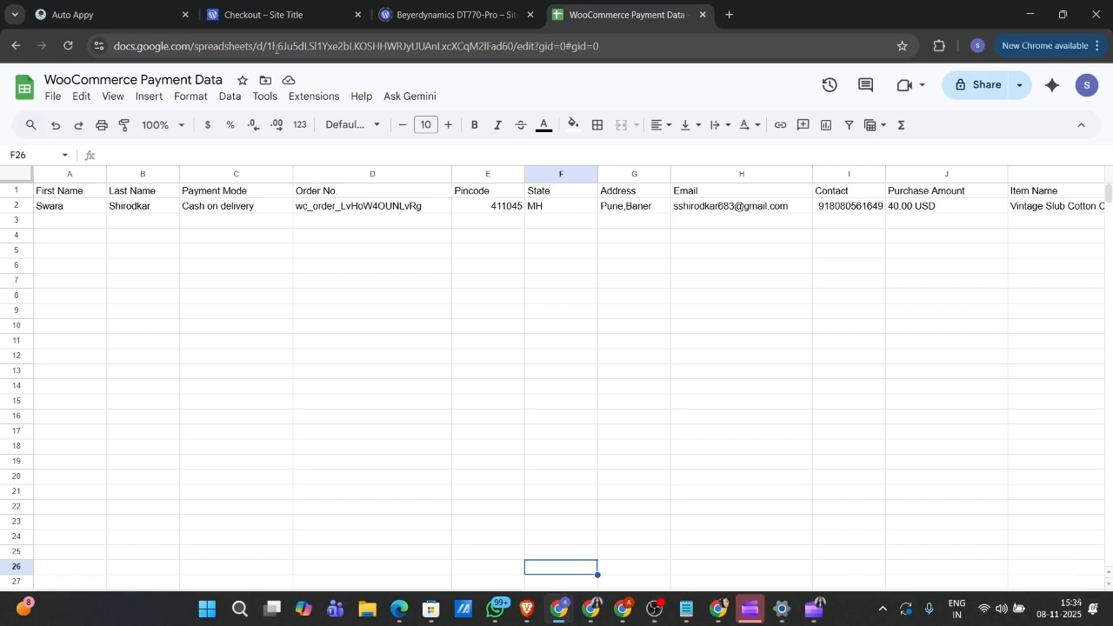
{"action": "left_click_drag", "start_coordinate": [268, 48], "coordinate": [513, 29]}
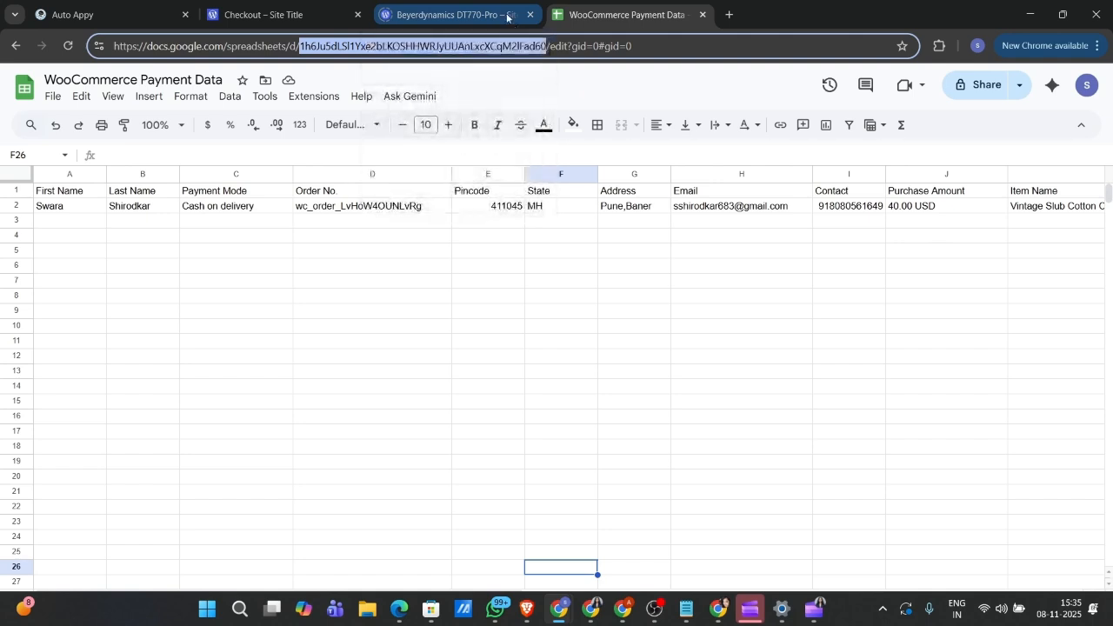
Step: Paste the copied spreadsheet ID into Google Sheet ID and choose Sheet1 as the target sheet
{"action": "left_click", "coordinate": [87, 14]}
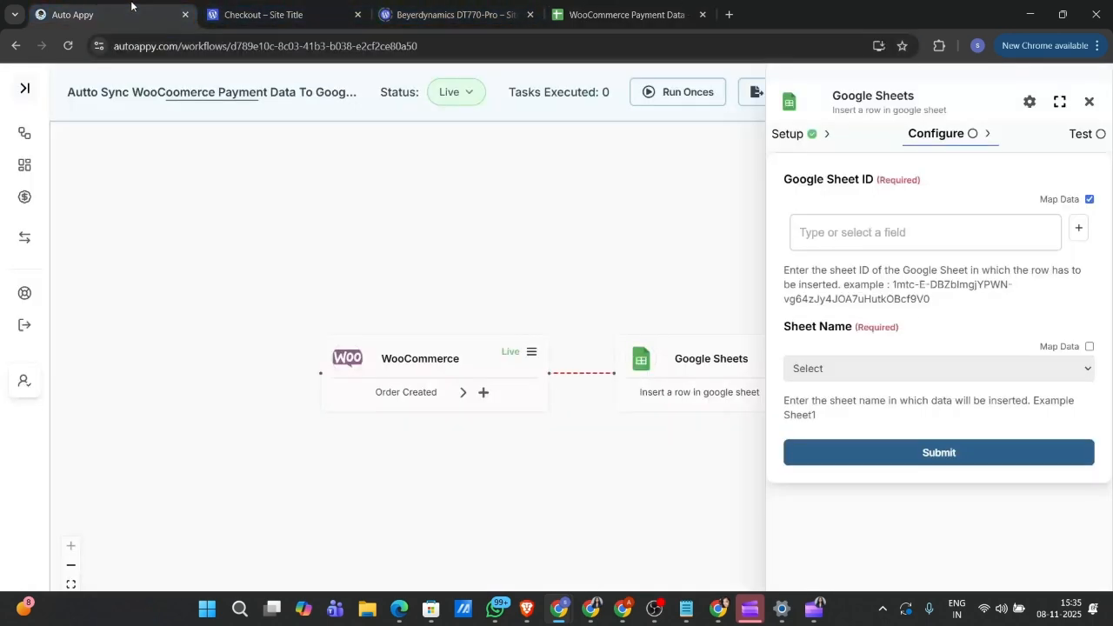
{"action": "left_click", "coordinate": [902, 232]}
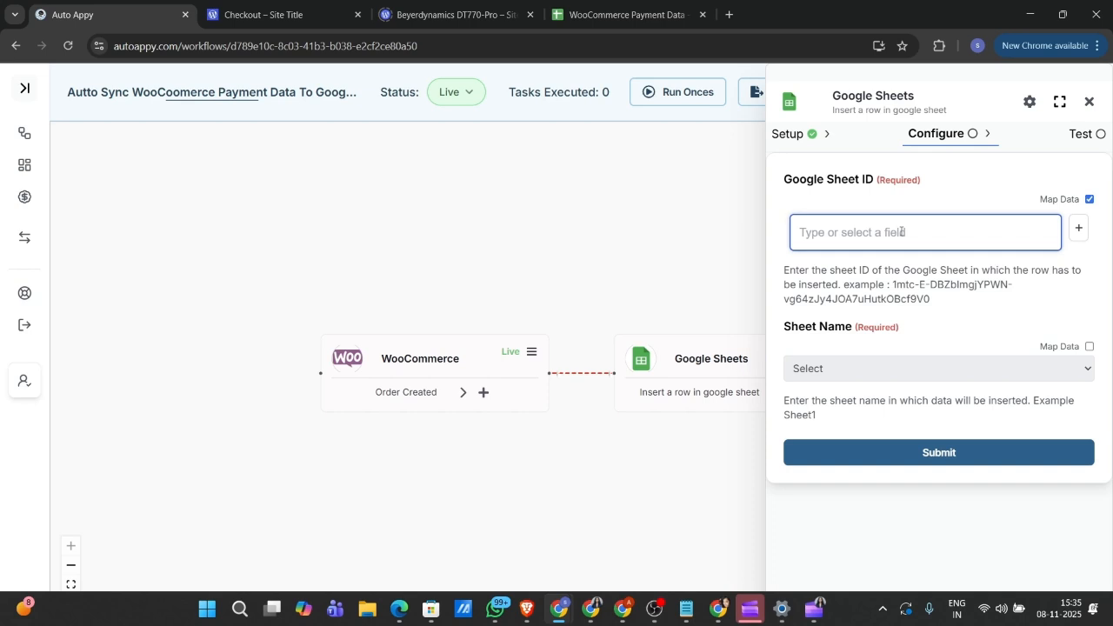
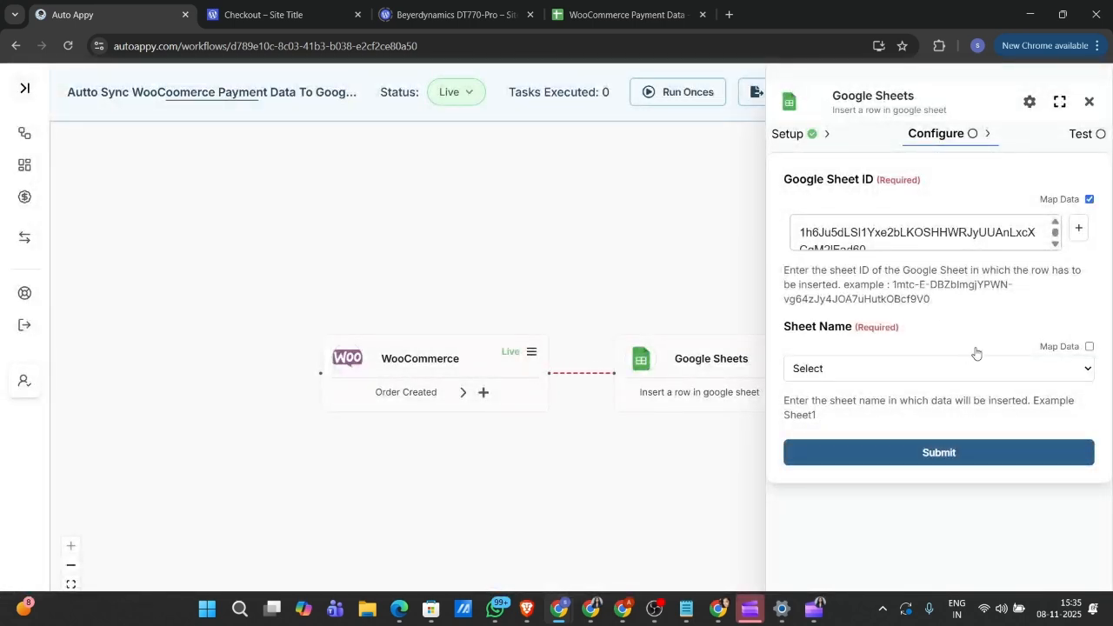
{"action": "left_click", "coordinate": [970, 372]}
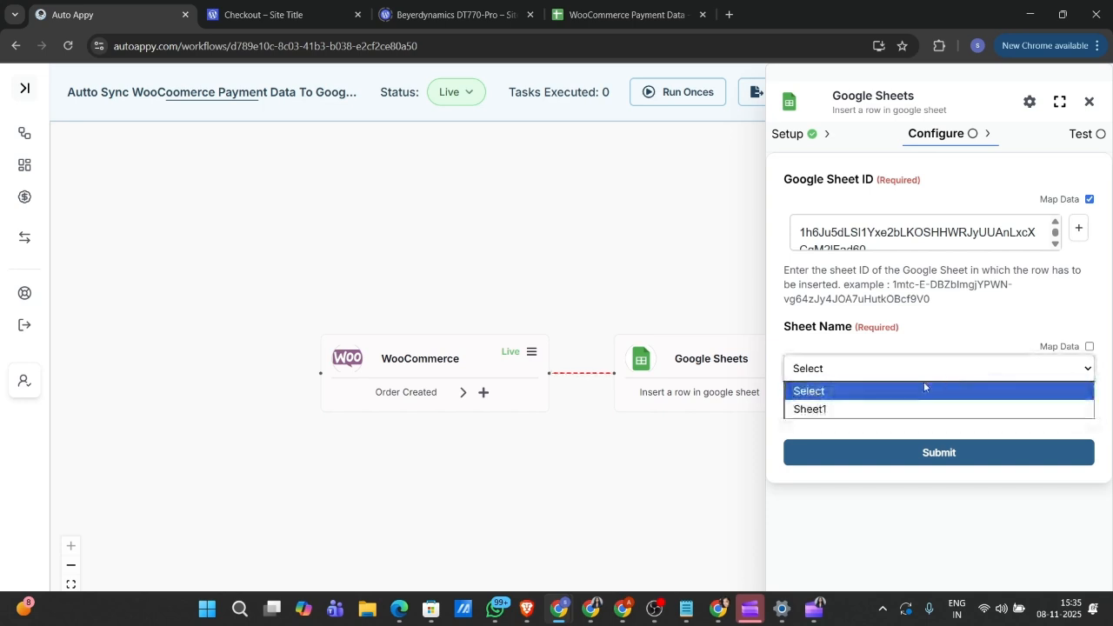
{"action": "left_click", "coordinate": [886, 410]}
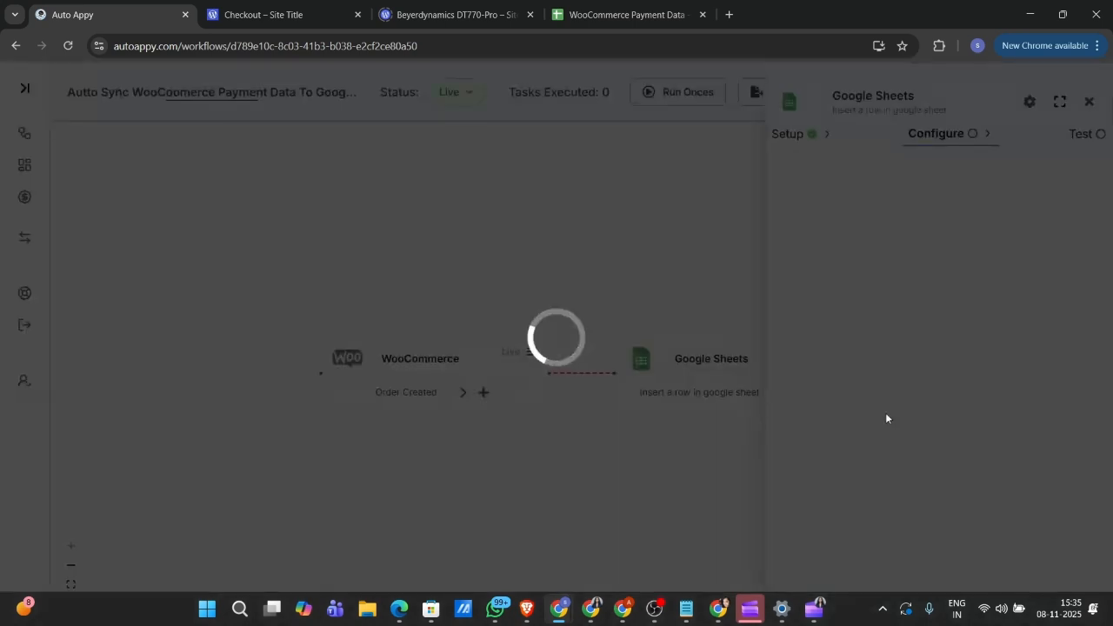
Step: Map the First Name column to the WooCommerce Billing.first_name field
{"action": "scroll", "coordinate": [886, 416], "scroll_direction": "down", "scroll_amount": 2}
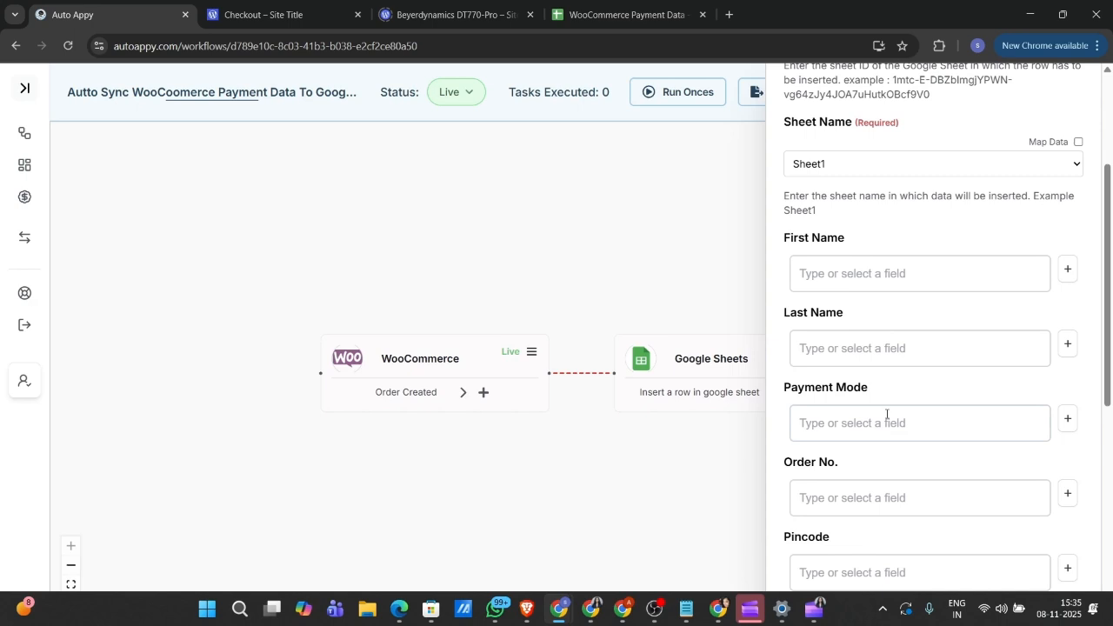
{"action": "scroll", "coordinate": [886, 416], "scroll_direction": "up", "scroll_amount": 2}
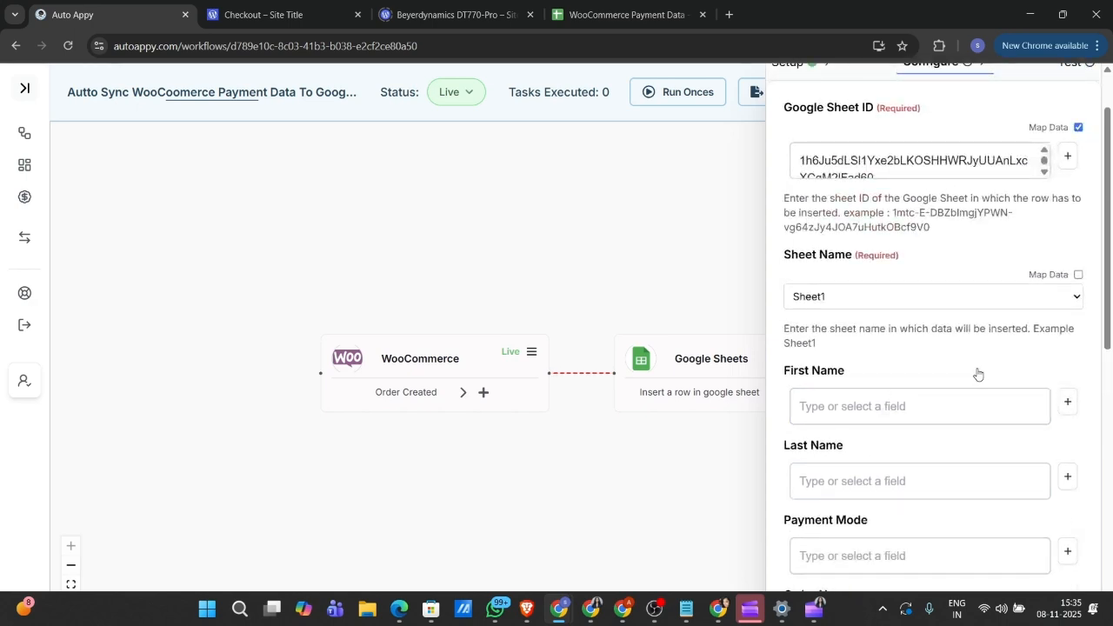
{"action": "left_click", "coordinate": [1068, 402]}
{"action": "left_click", "coordinate": [896, 345]}
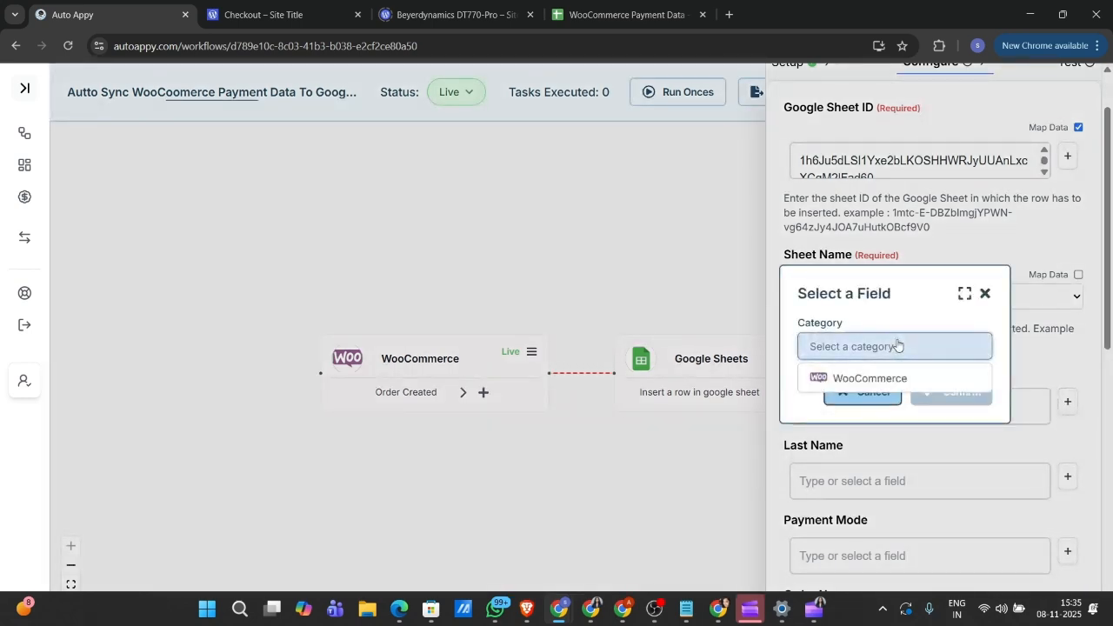
{"action": "left_click", "coordinate": [898, 378]}
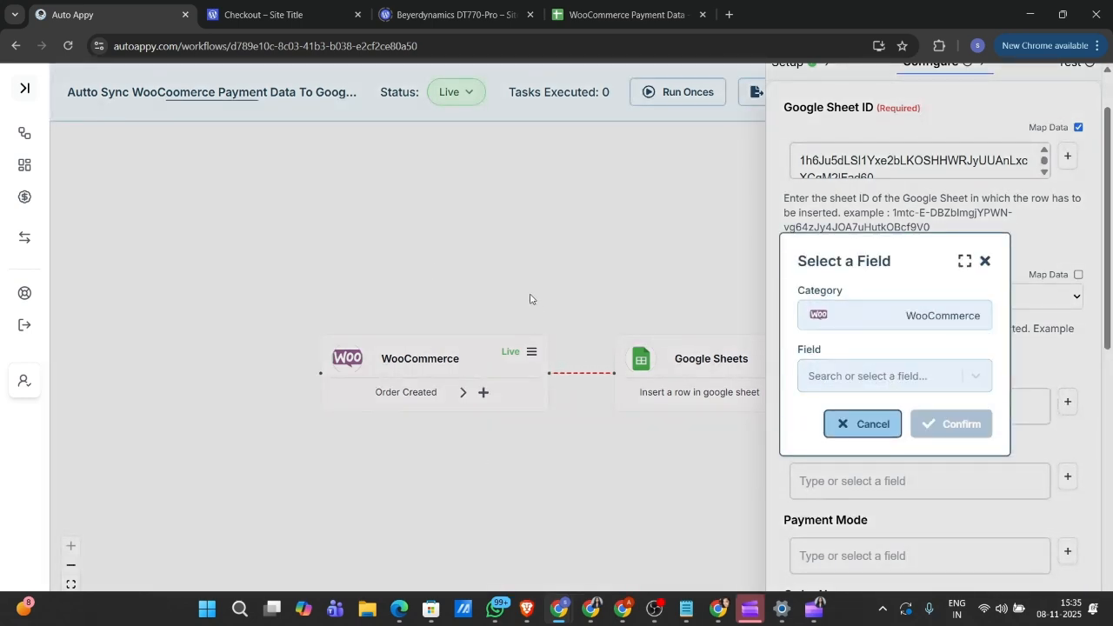
{"action": "left_click", "coordinate": [951, 377]}
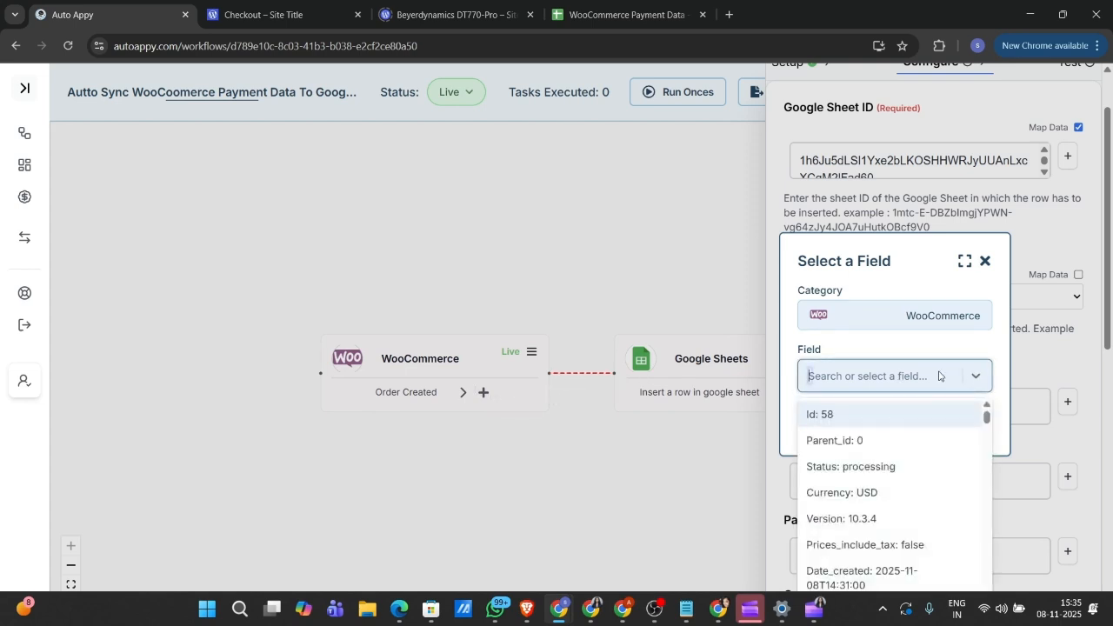
{"action": "type", "text": "swa"}
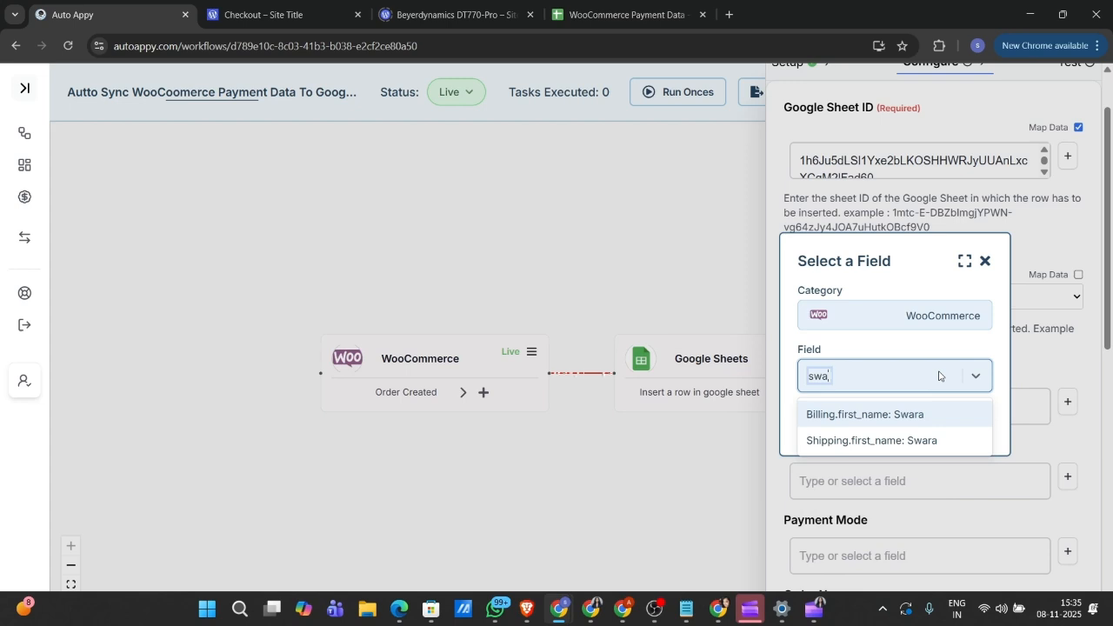
{"action": "left_click", "coordinate": [924, 415]}
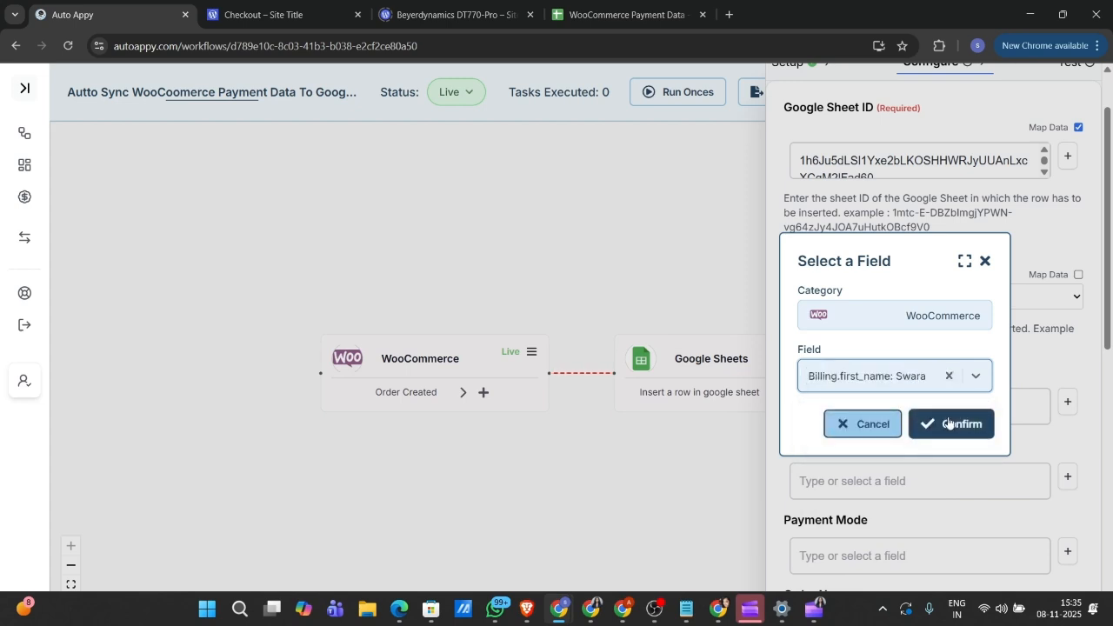
{"action": "left_click", "coordinate": [948, 423]}
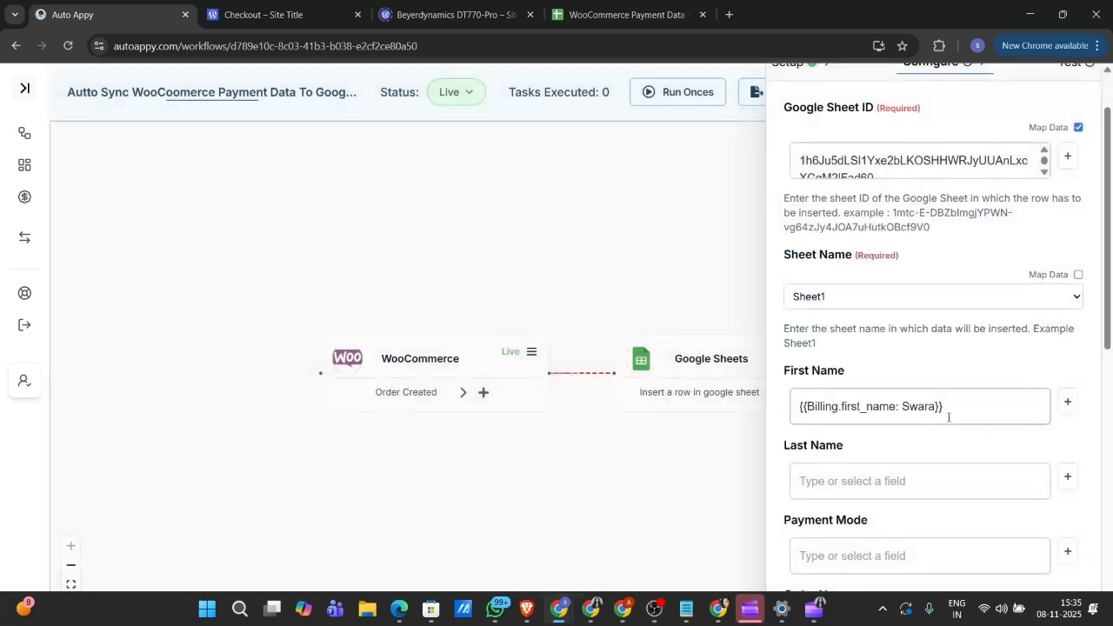
Step: Map the Last Name column to the WooCommerce Billing.last_name field
{"action": "scroll", "coordinate": [988, 475], "scroll_direction": "down", "scroll_amount": 1}
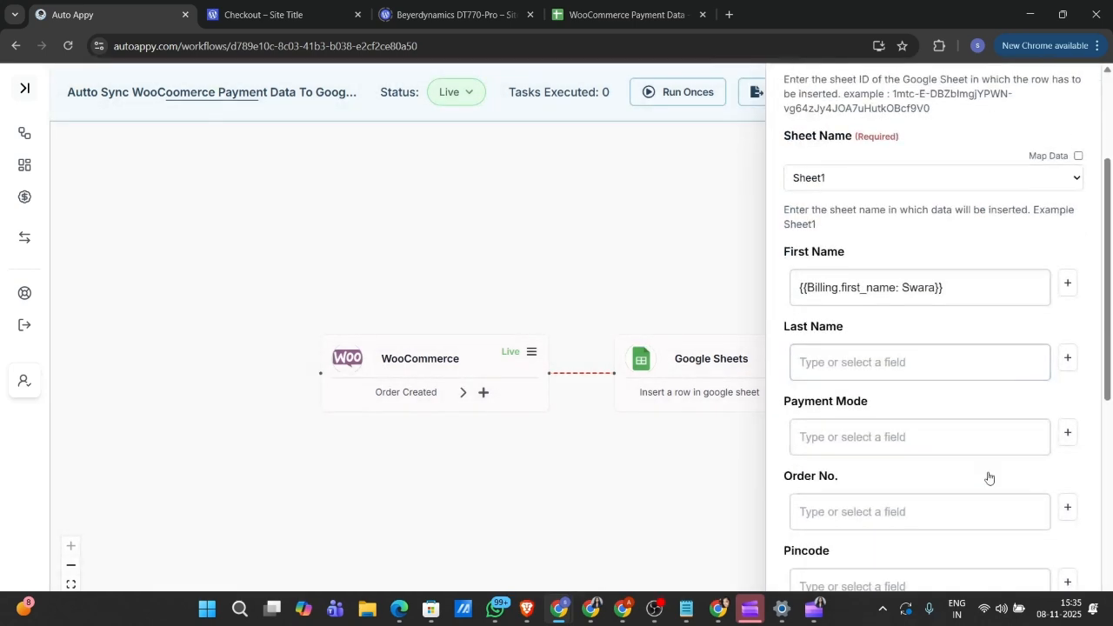
{"action": "left_click", "coordinate": [1066, 359]}
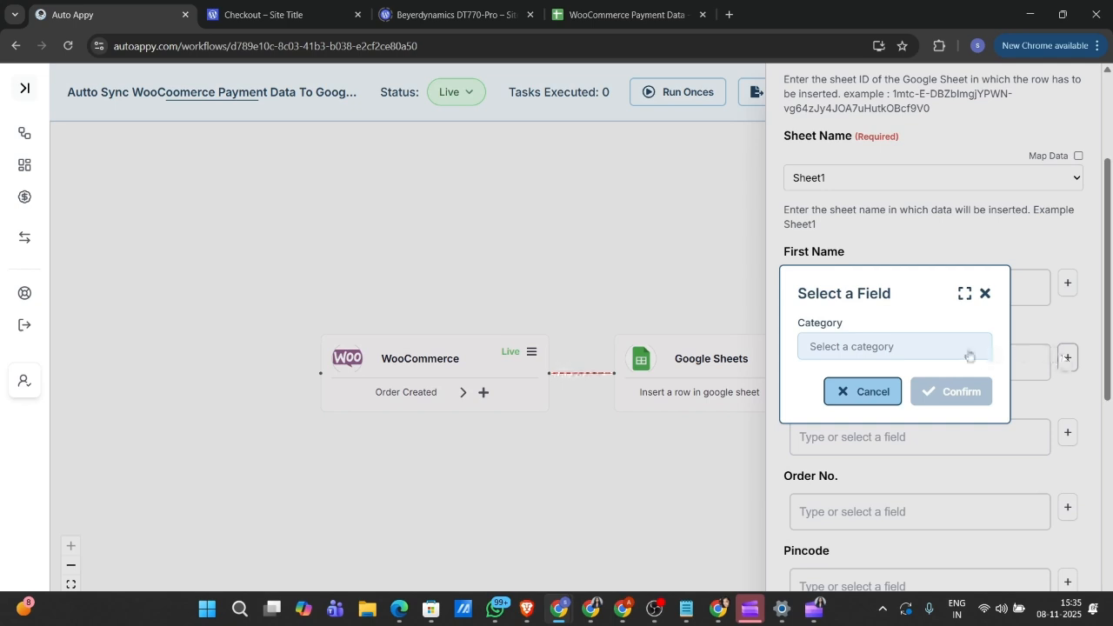
{"action": "left_click", "coordinate": [872, 341]}
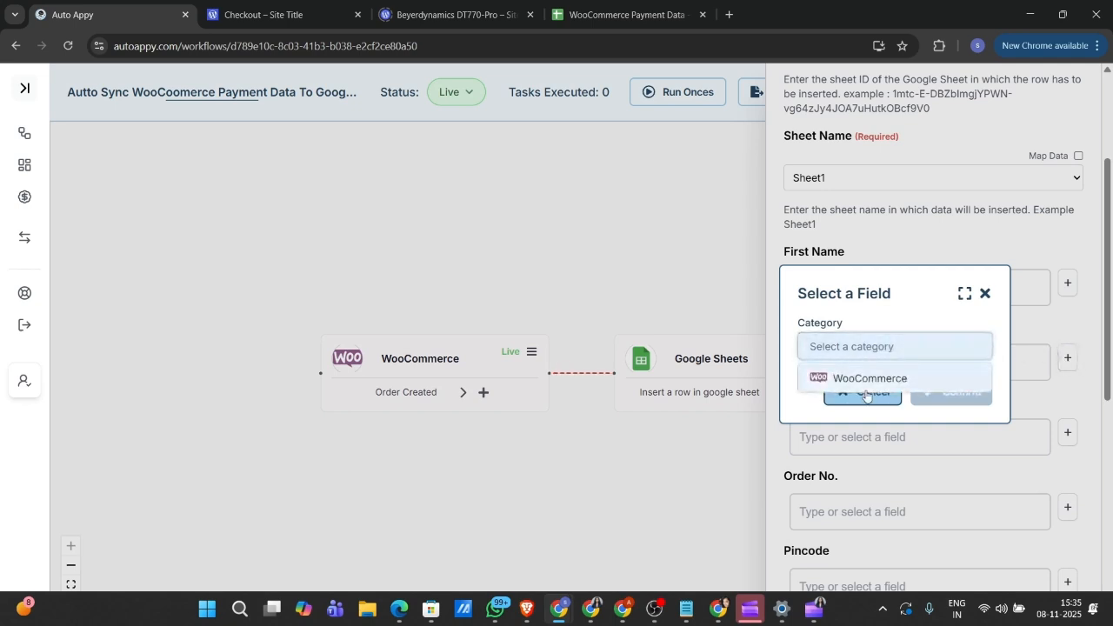
{"action": "left_click", "coordinate": [861, 380]}
{"action": "left_click", "coordinate": [860, 380]}
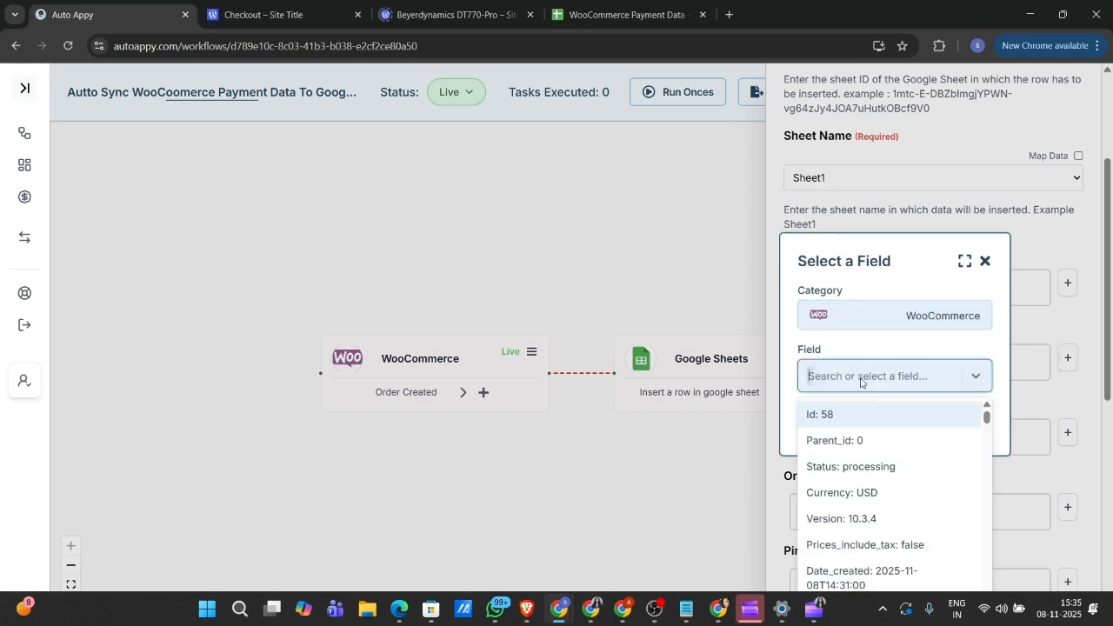
{"action": "type", "text": "sh"}
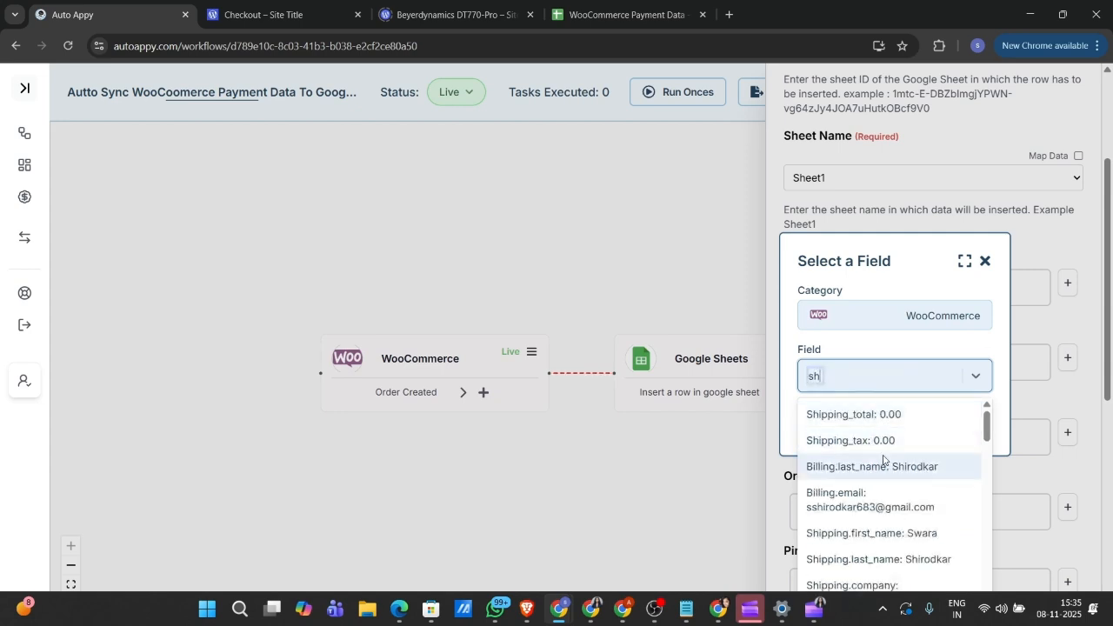
{"action": "left_click", "coordinate": [884, 462]}
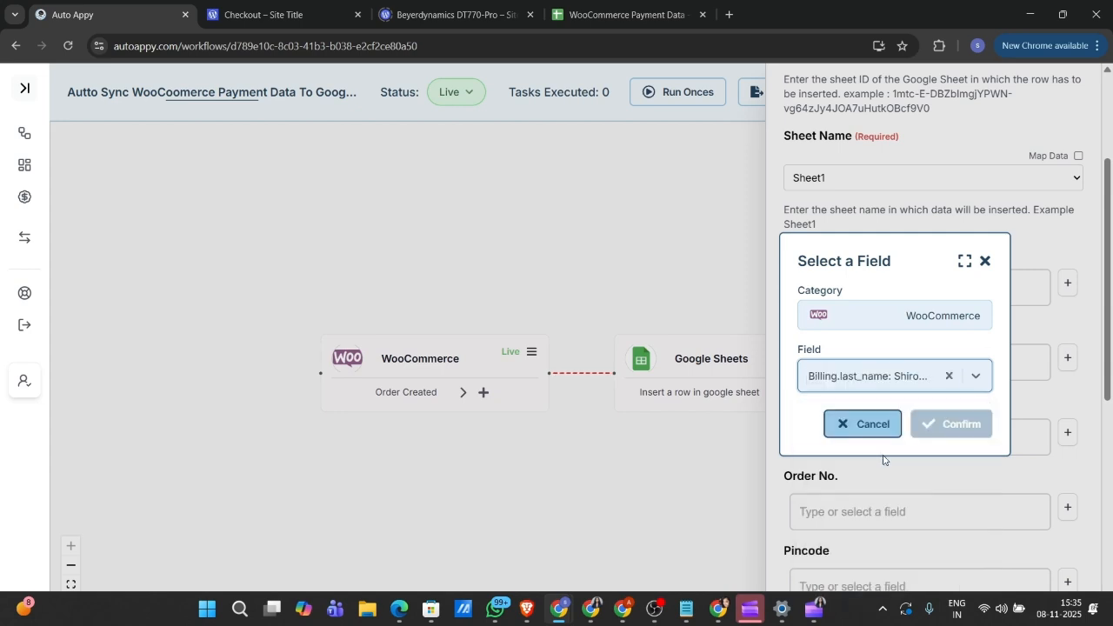
{"action": "left_click", "coordinate": [943, 423]}
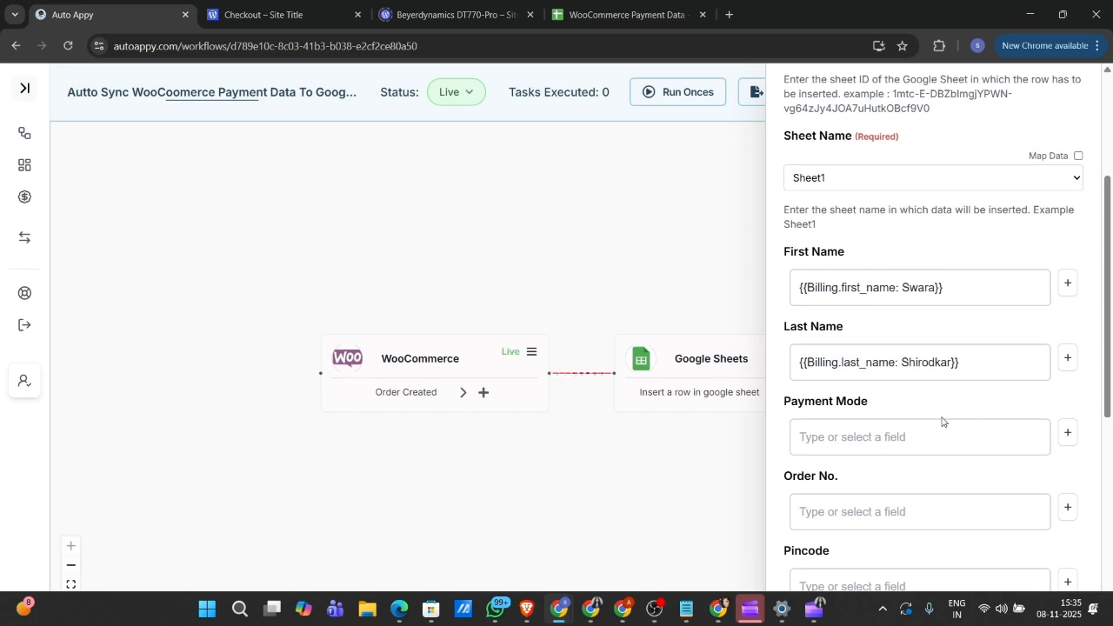
{"action": "scroll", "coordinate": [947, 416], "scroll_direction": "down", "scroll_amount": 1}
Step: Map the Payment Mode column to the order's Payment_method field
{"action": "left_click", "coordinate": [1068, 342]}
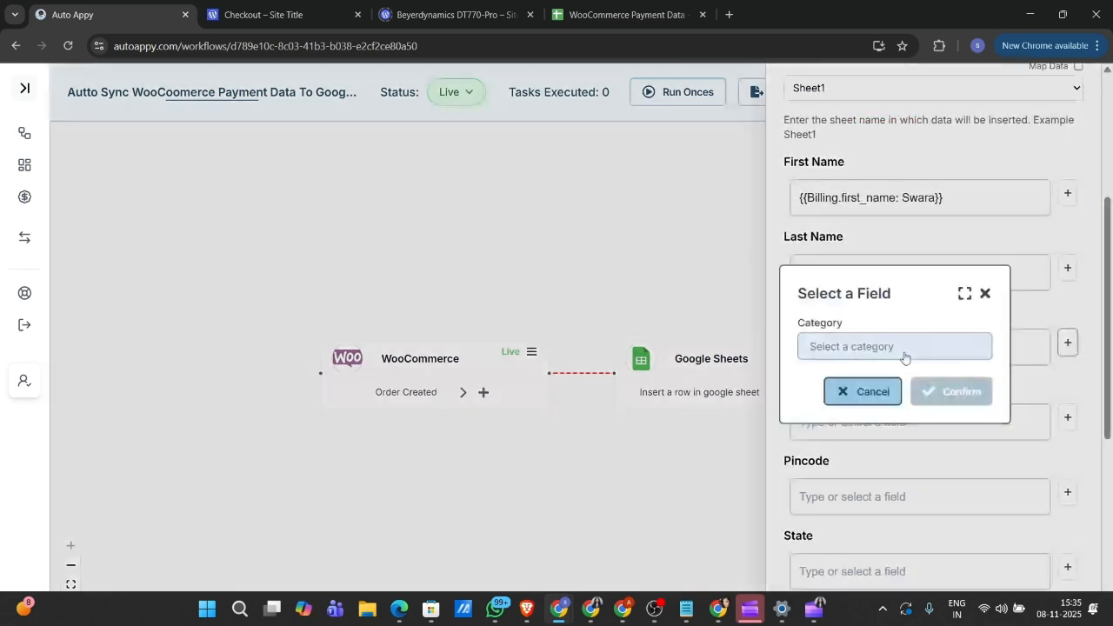
{"action": "left_click", "coordinate": [901, 352]}
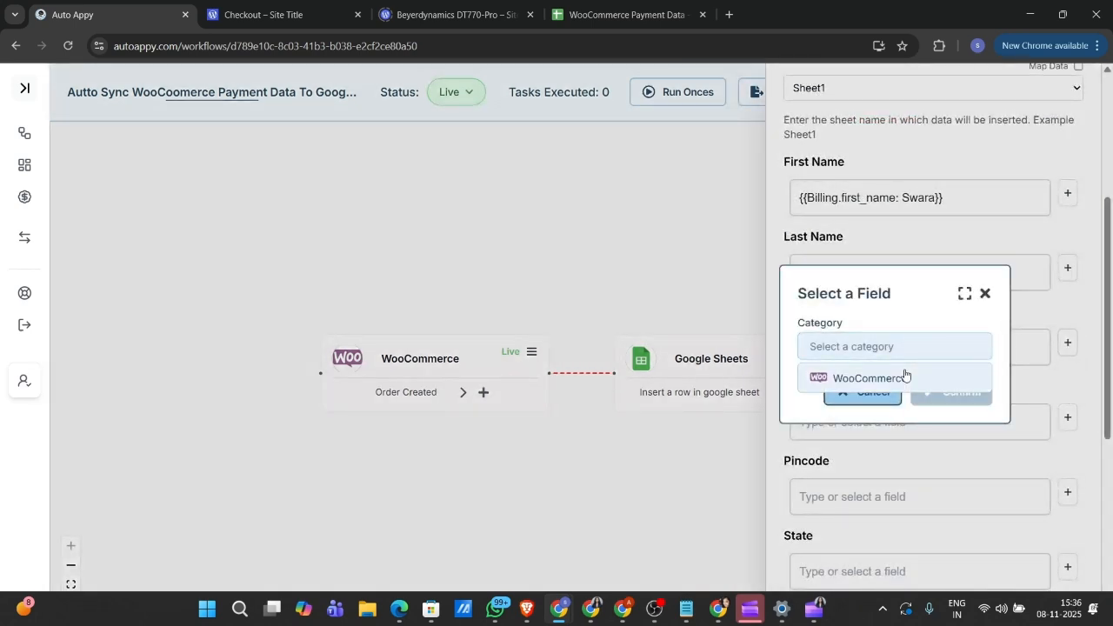
{"action": "left_click", "coordinate": [904, 375]}
{"action": "left_click", "coordinate": [907, 375]}
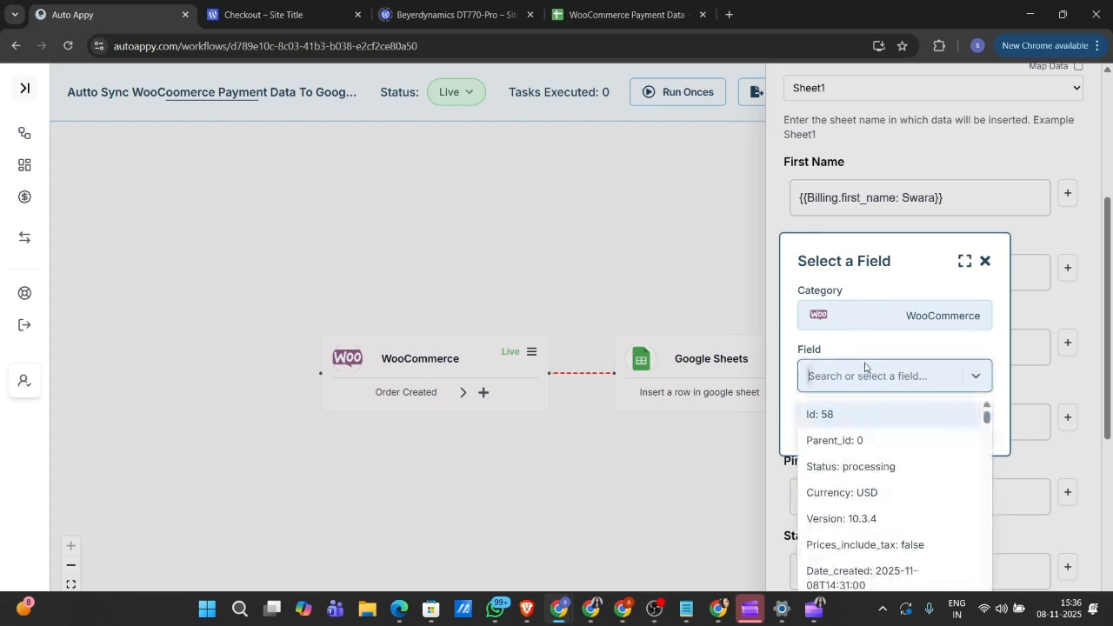
{"action": "type", "text": "cod"}
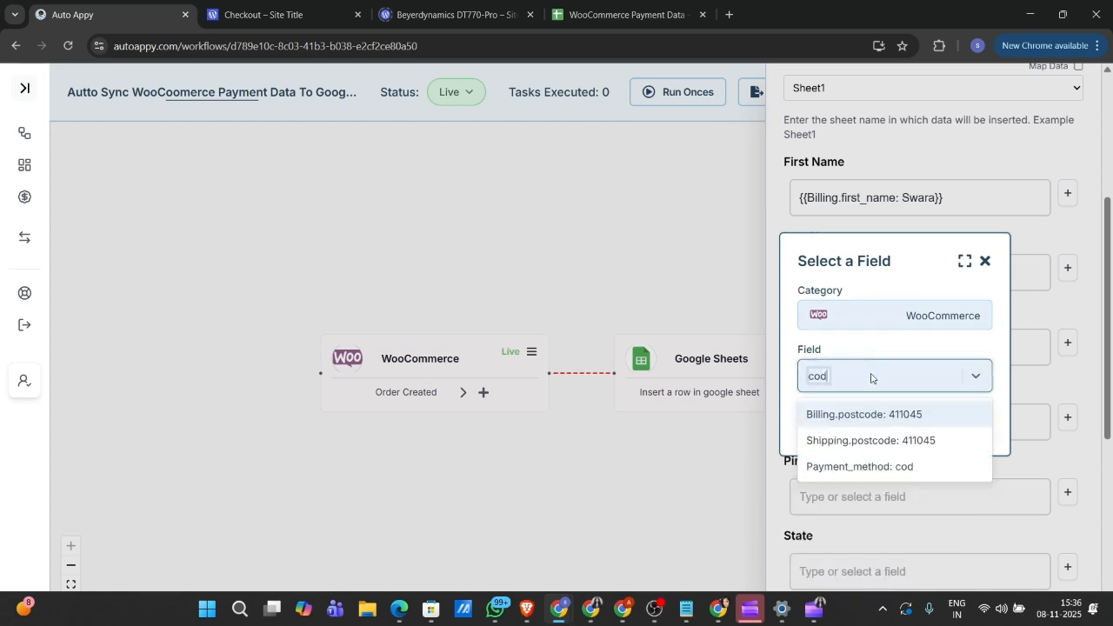
{"action": "left_click", "coordinate": [890, 469]}
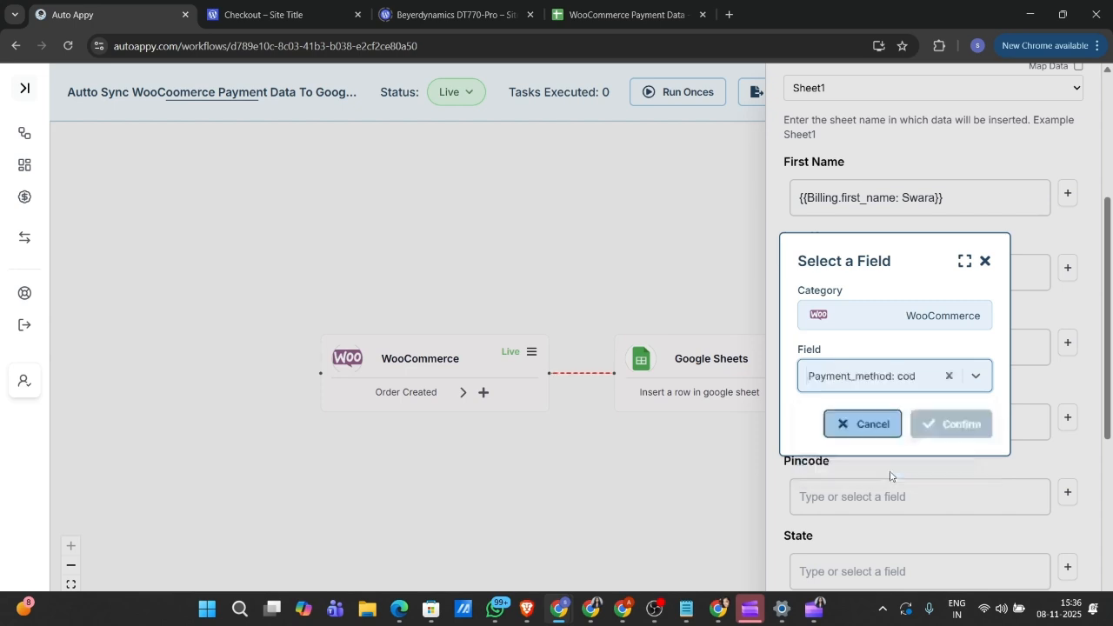
{"action": "left_click", "coordinate": [939, 426]}
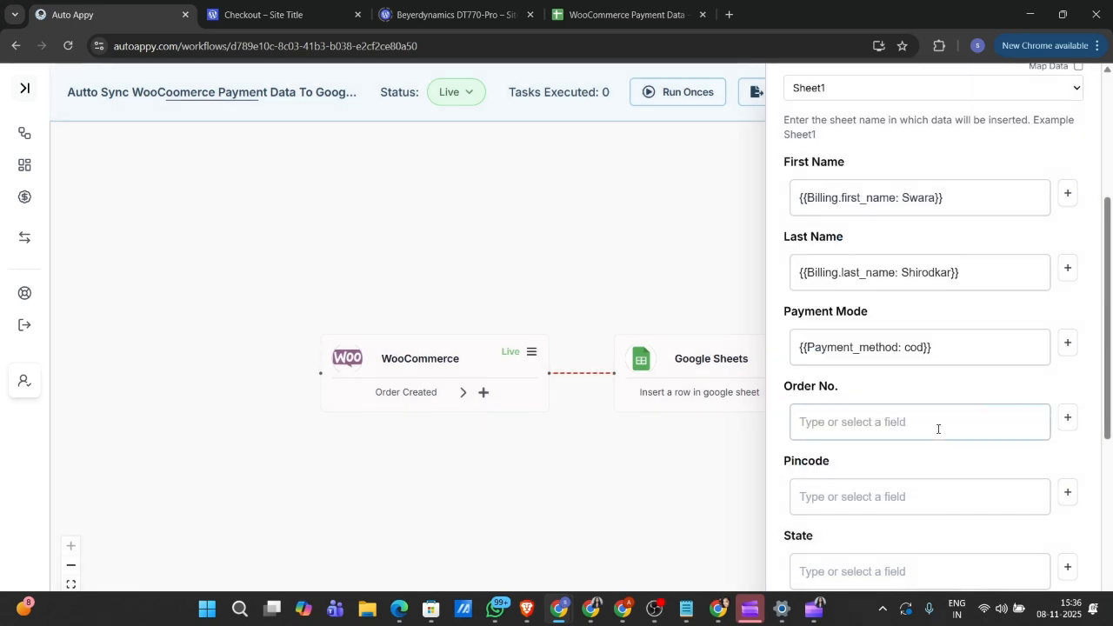
Step: Map the Order No. column to the WooCommerce order Id (58)
{"action": "scroll", "coordinate": [936, 427], "scroll_direction": "down", "scroll_amount": 1}
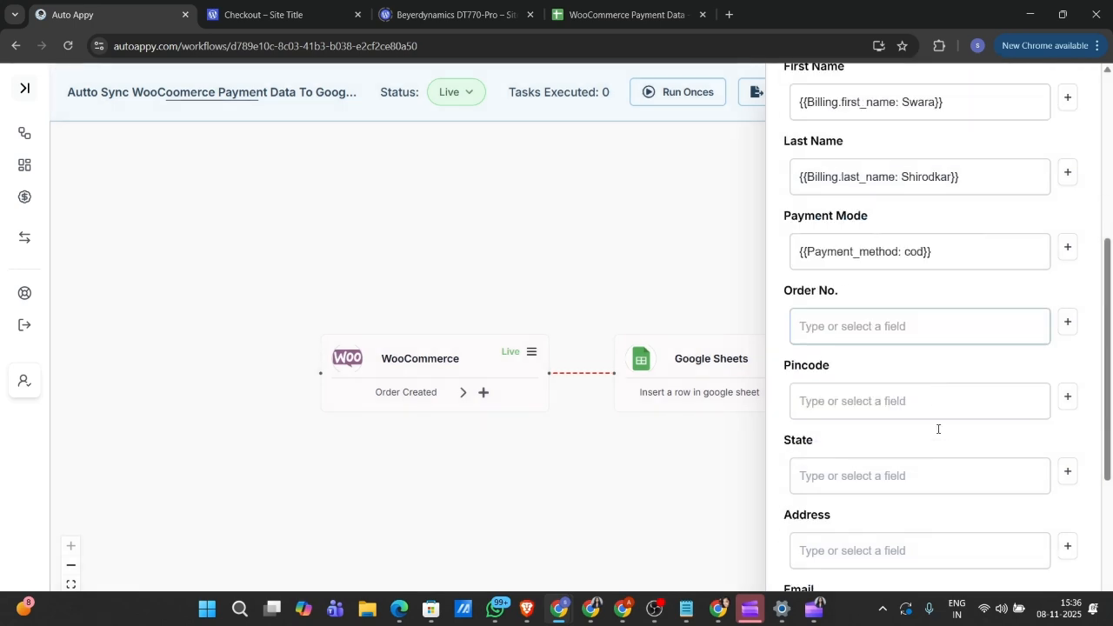
{"action": "left_click", "coordinate": [1069, 321]}
{"action": "left_click", "coordinate": [872, 351]}
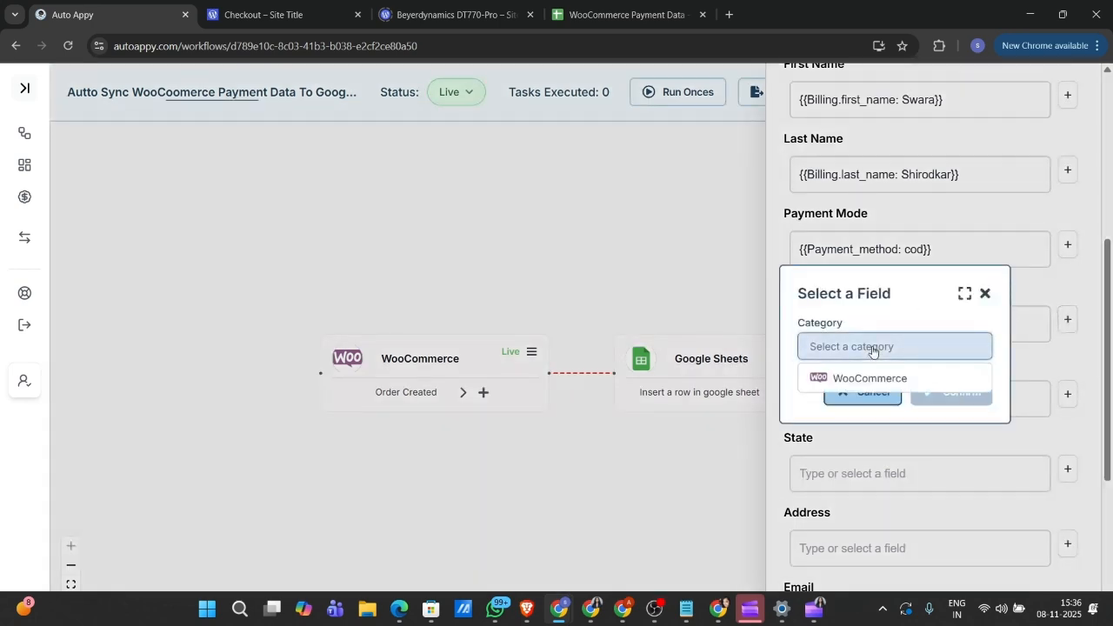
{"action": "left_click", "coordinate": [872, 374]}
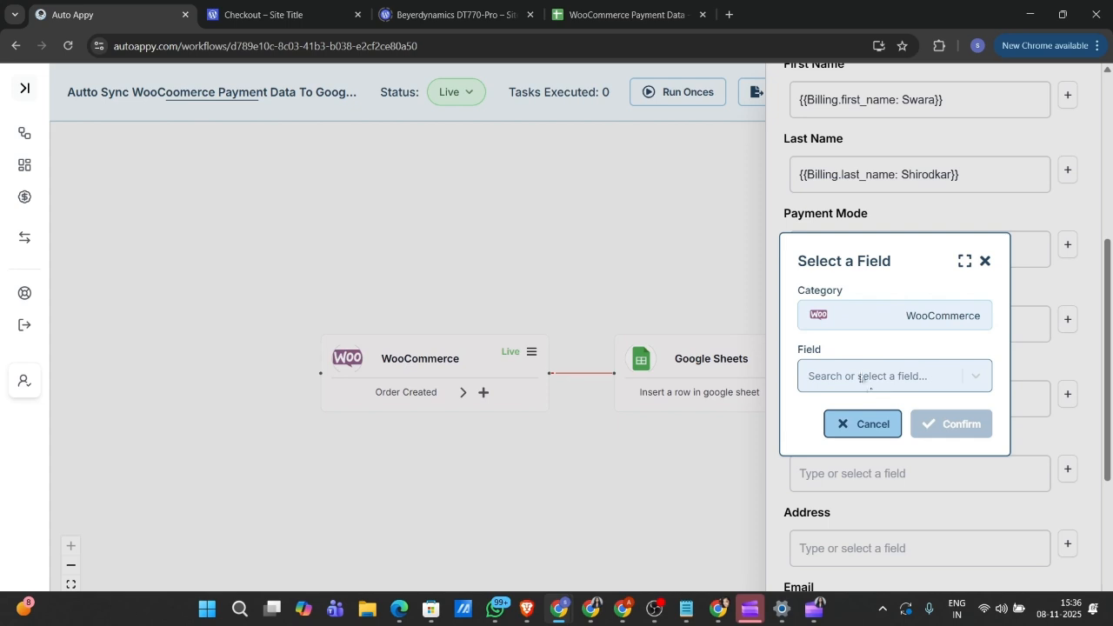
{"action": "left_click", "coordinate": [861, 378]}
{"action": "type", "text": "52"}
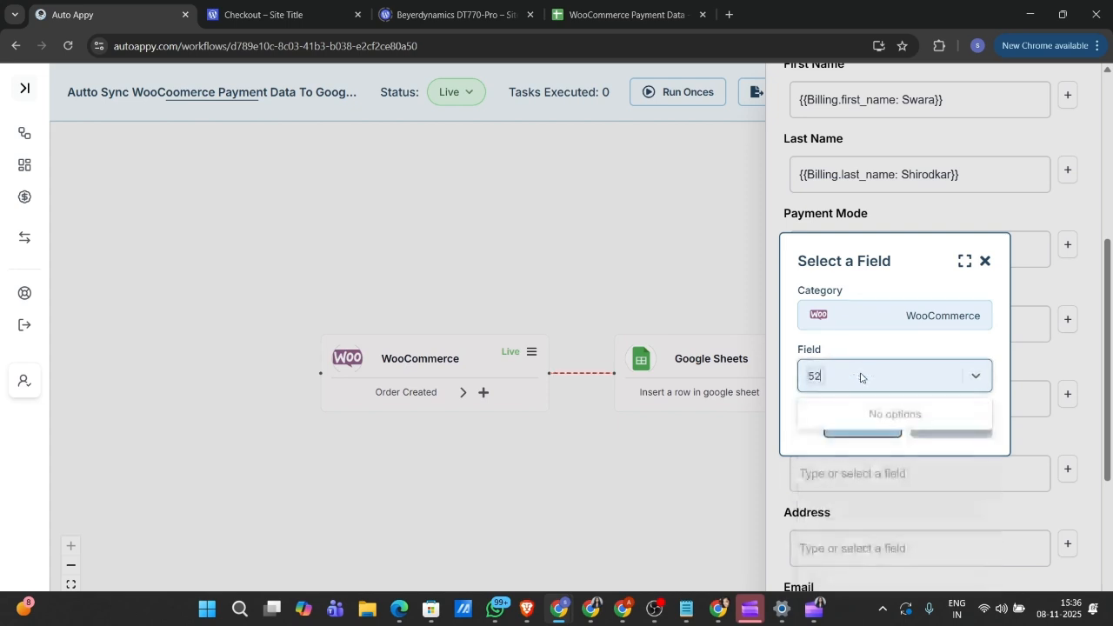
{"action": "key", "text": "BackSpace"}
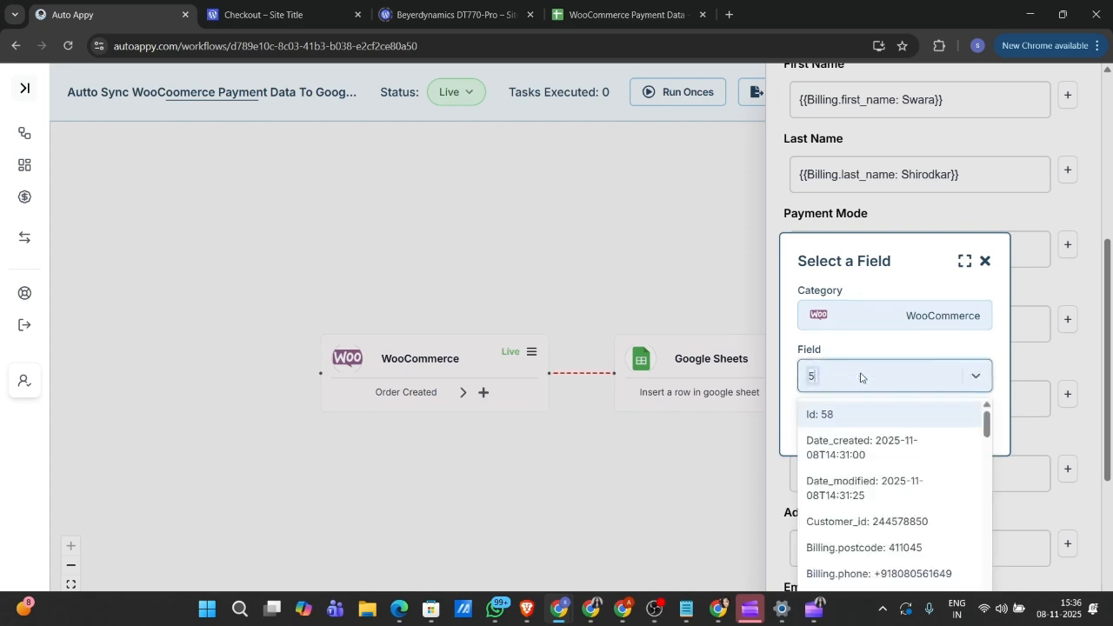
{"action": "left_click", "coordinate": [865, 417]}
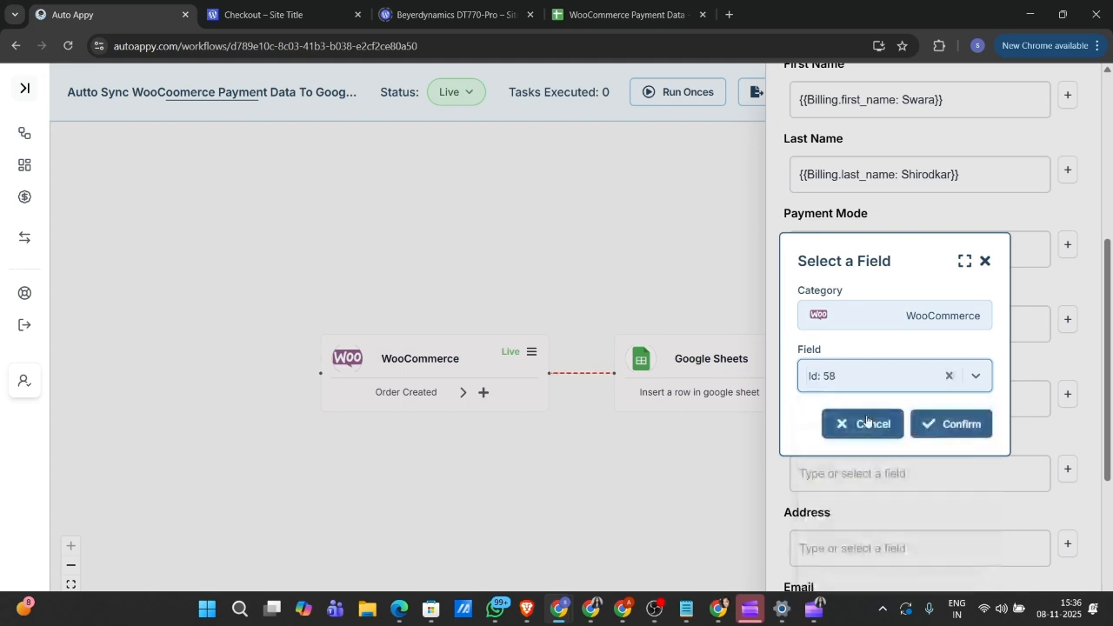
{"action": "left_click", "coordinate": [960, 425]}
{"action": "scroll", "coordinate": [970, 432], "scroll_direction": "down", "scroll_amount": 1}
{"action": "left_click", "coordinate": [933, 353]}
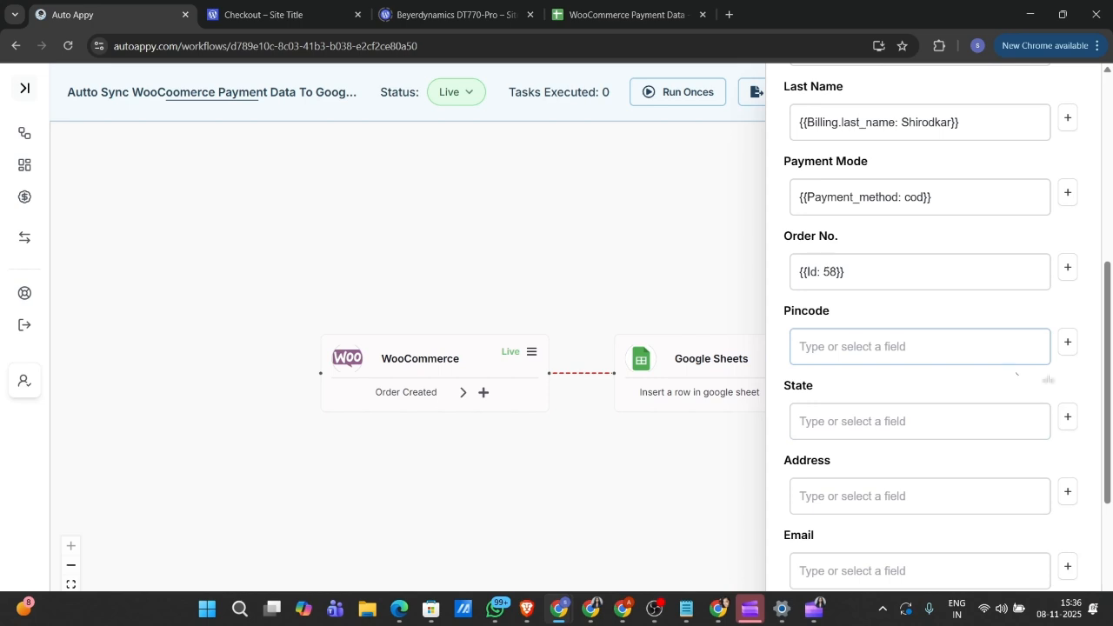
Step: Map the Pincode column to Billing.postcode (411045)
{"action": "left_click", "coordinate": [1067, 355]}
{"action": "left_click", "coordinate": [914, 359]}
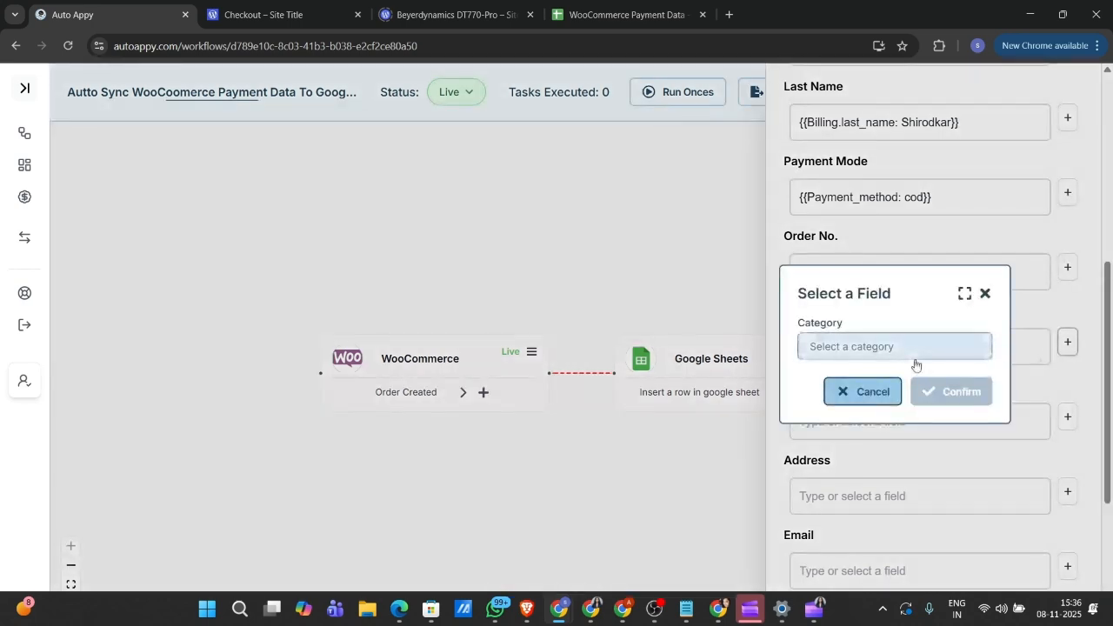
{"action": "left_click", "coordinate": [904, 376]}
{"action": "left_click", "coordinate": [886, 385]}
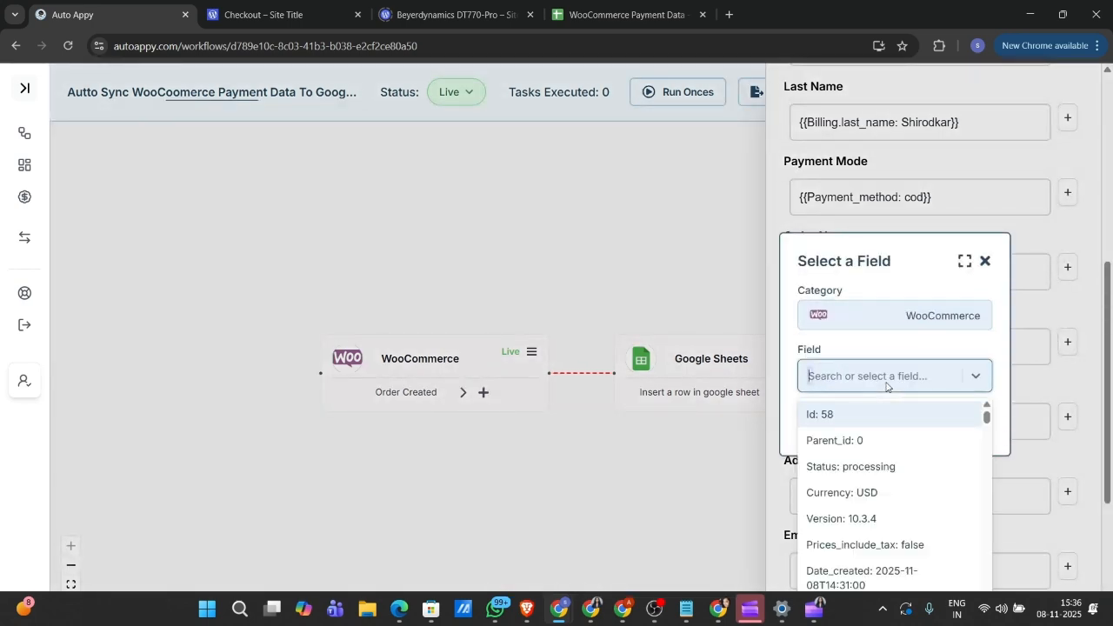
{"action": "type", "text": "40"}
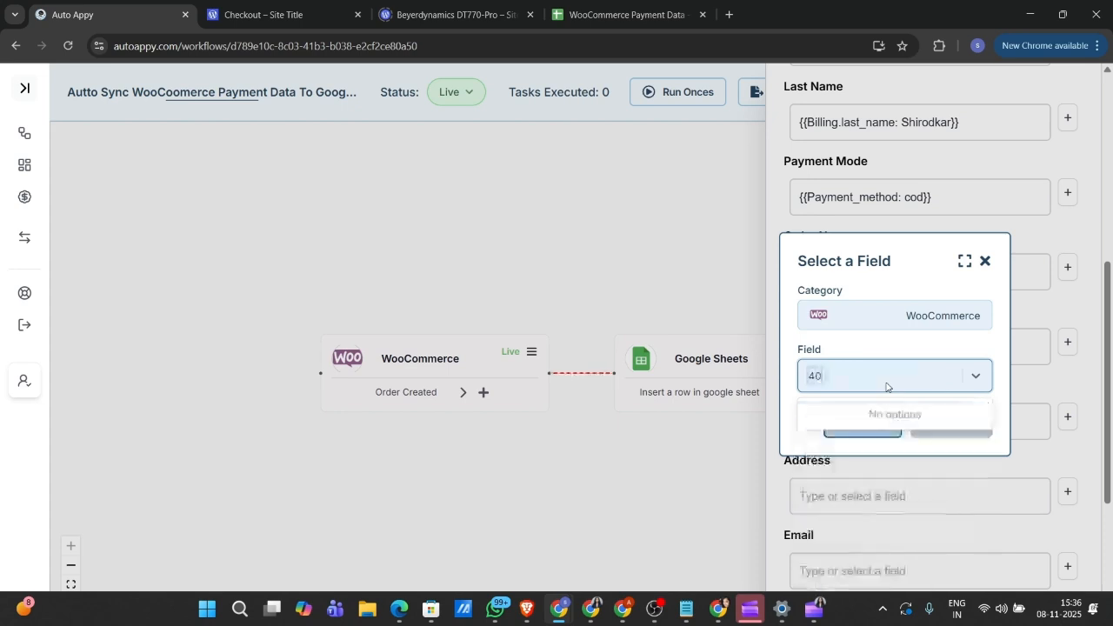
{"action": "key", "text": "BackSpace"}
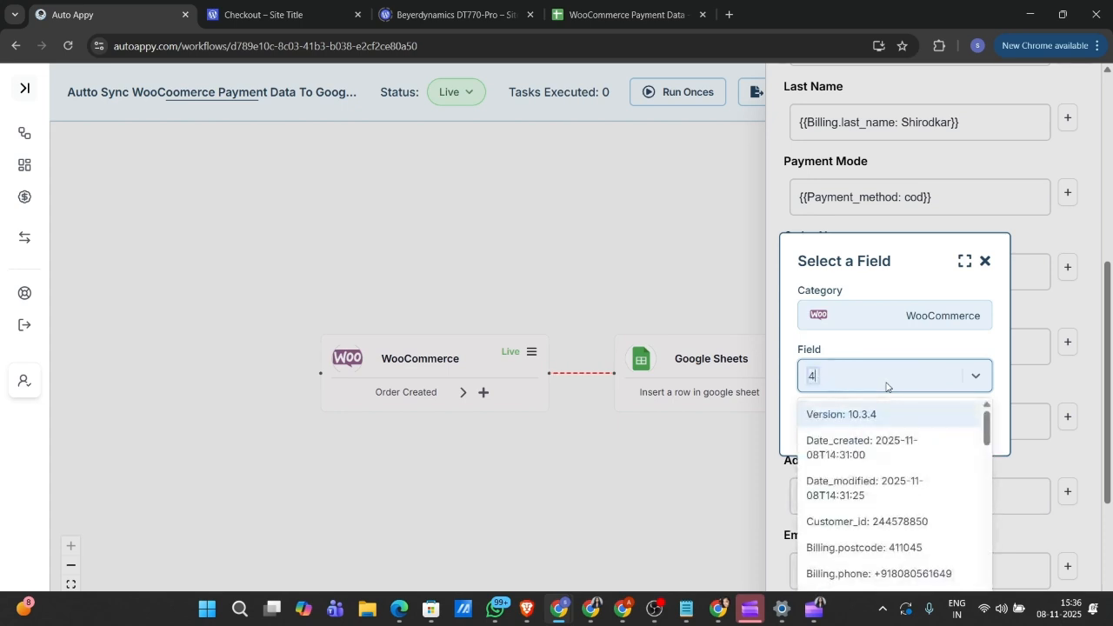
{"action": "left_click", "coordinate": [880, 548]}
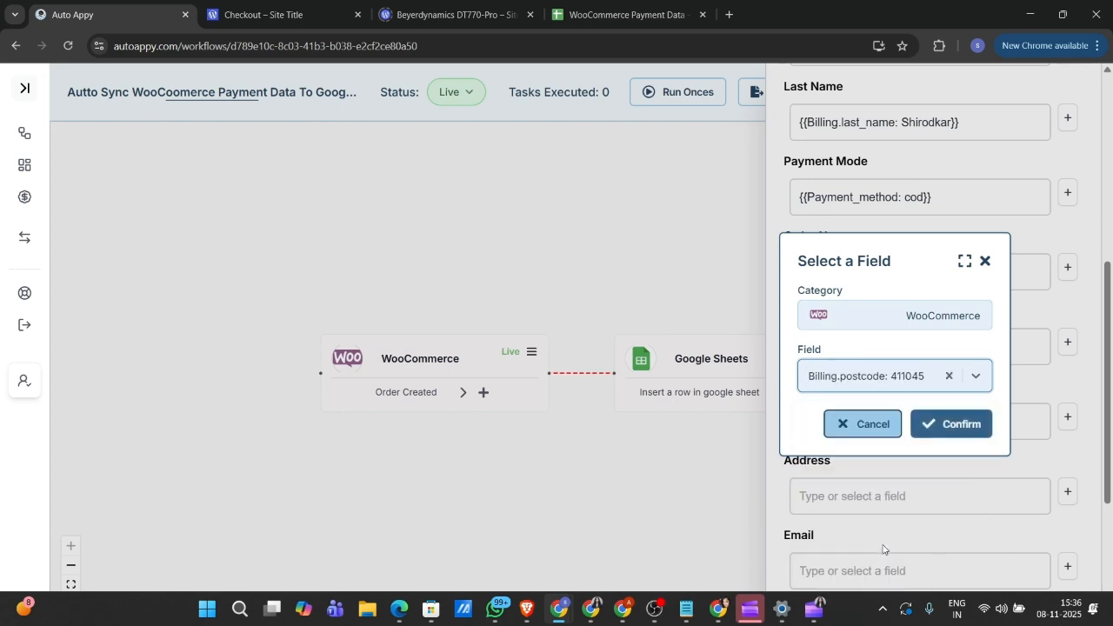
{"action": "left_click", "coordinate": [954, 425]}
{"action": "scroll", "coordinate": [949, 431], "scroll_direction": "down", "scroll_amount": 1}
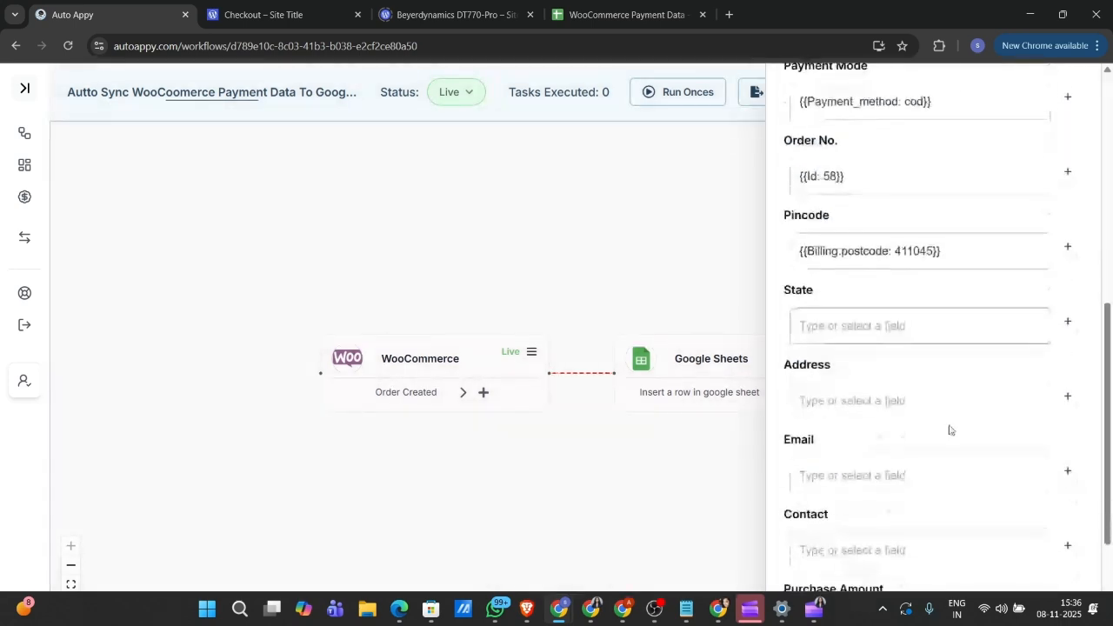
Step: Map the State column to Billing.state (MH)
{"action": "left_click", "coordinate": [1067, 320]}
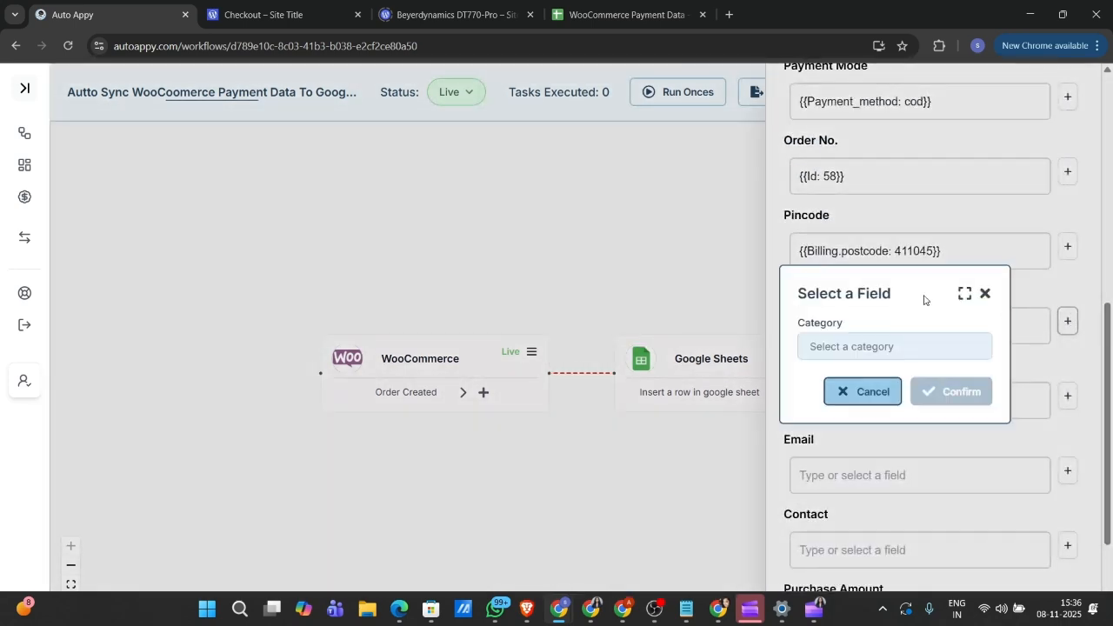
{"action": "left_click", "coordinate": [913, 348]}
{"action": "left_click", "coordinate": [907, 377]}
{"action": "left_click", "coordinate": [905, 379]}
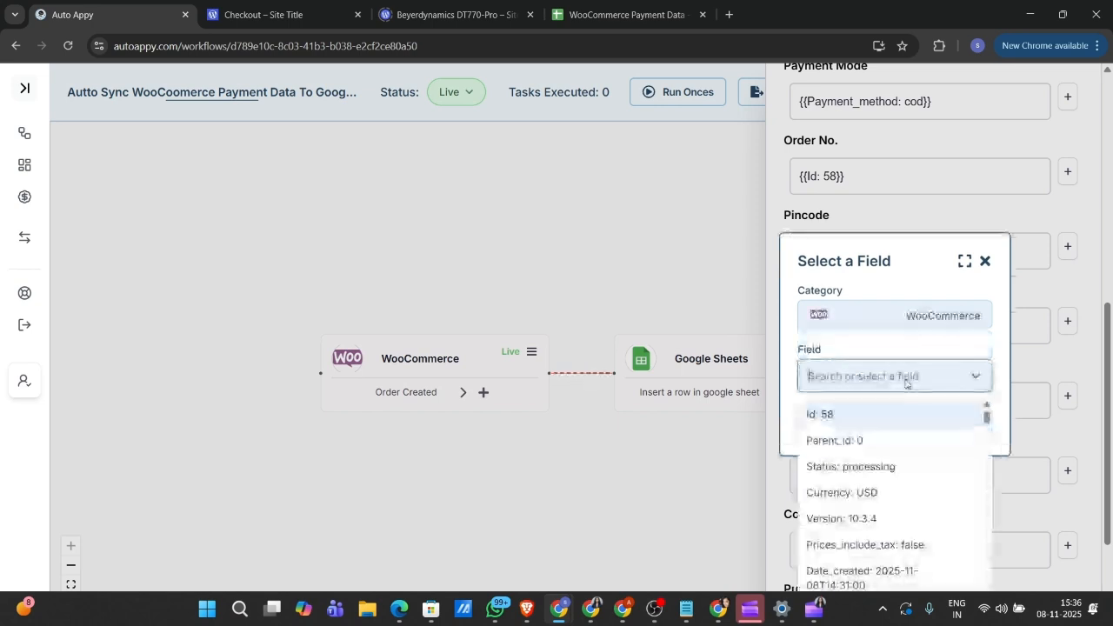
{"action": "type", "text": "mh"}
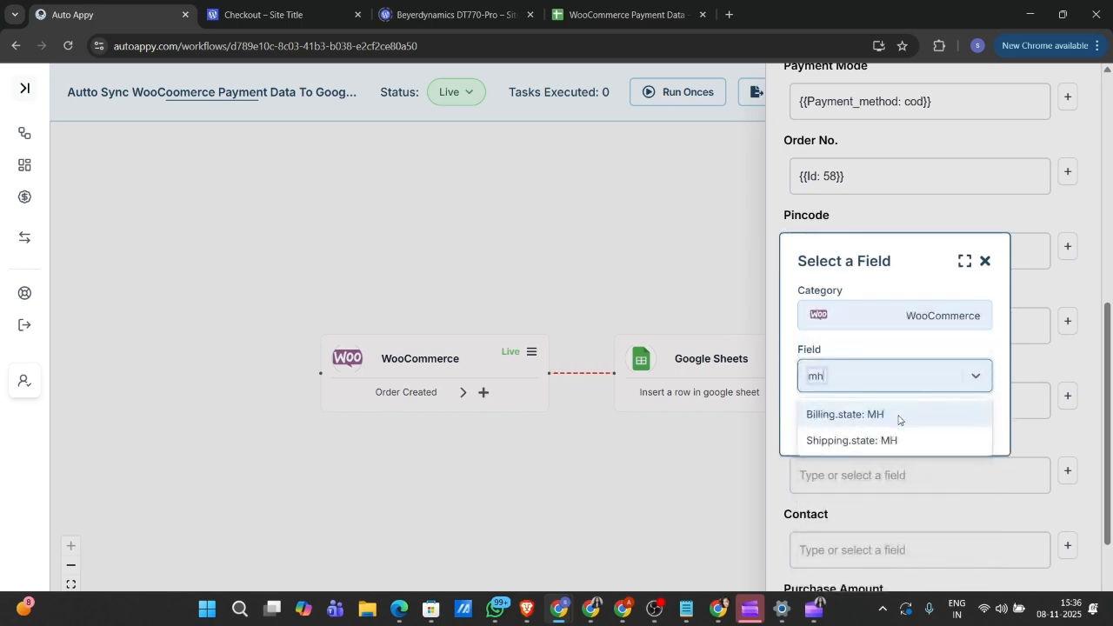
{"action": "left_click", "coordinate": [898, 415]}
{"action": "left_click", "coordinate": [943, 425]}
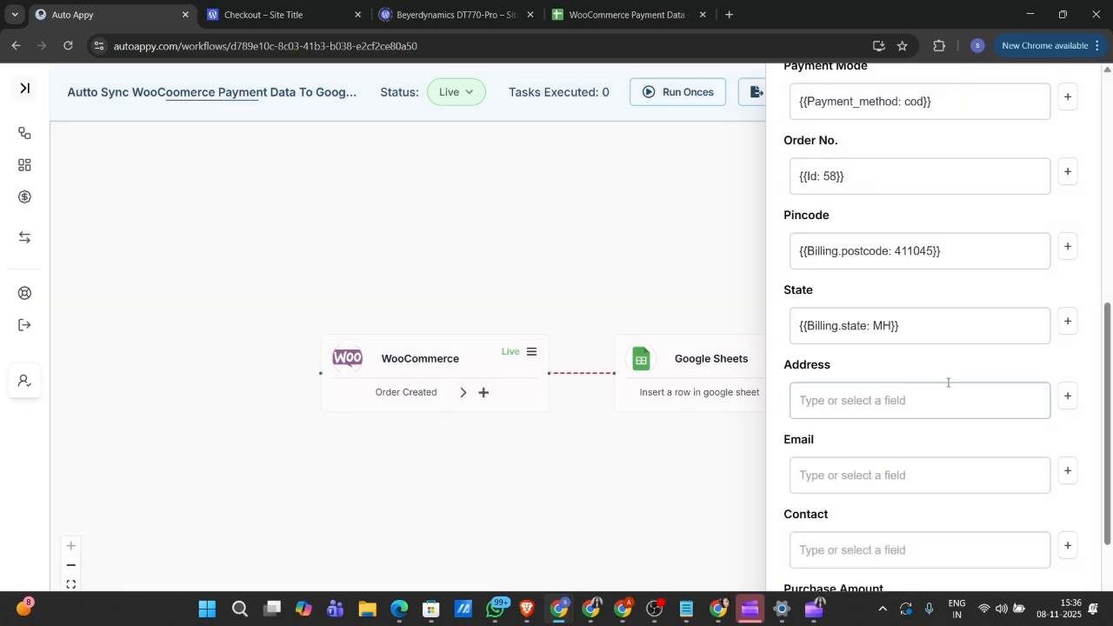
Step: Map the Address column to Billing.address_1 (Pune,Baner)
{"action": "left_click", "coordinate": [1066, 396]}
{"action": "left_click", "coordinate": [906, 345]}
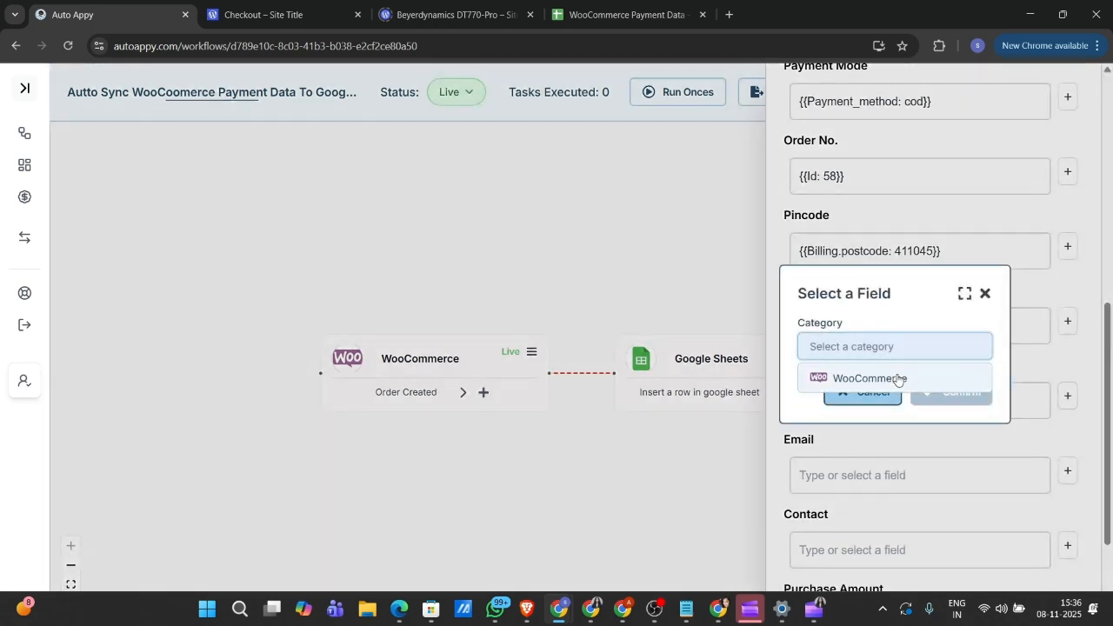
{"action": "left_click", "coordinate": [898, 377]}
{"action": "left_click", "coordinate": [897, 377]}
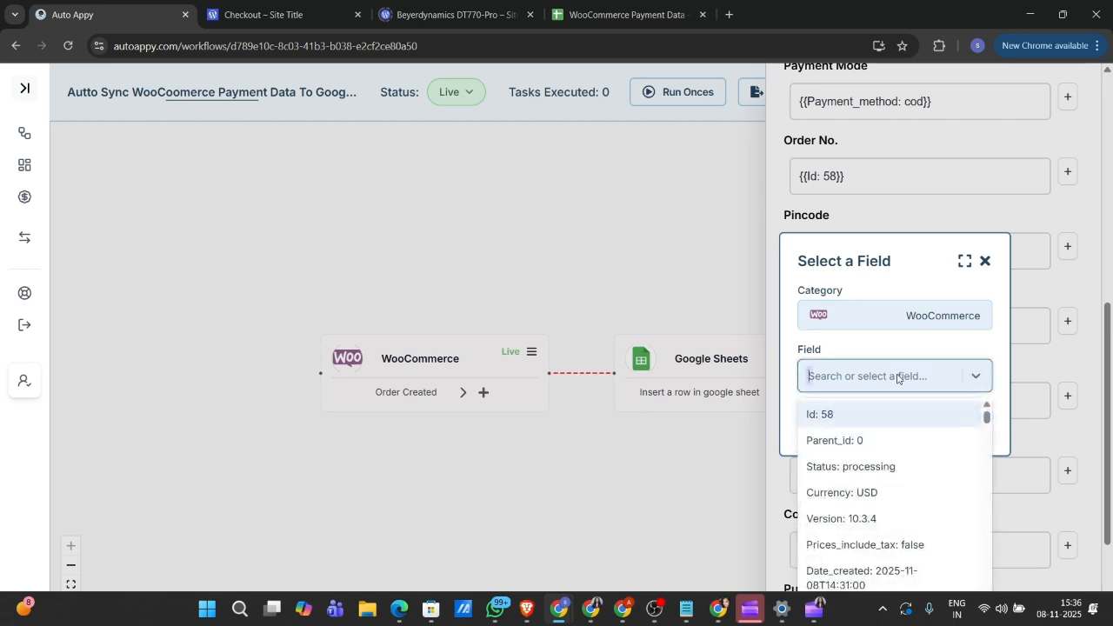
{"action": "type", "text": "pun"}
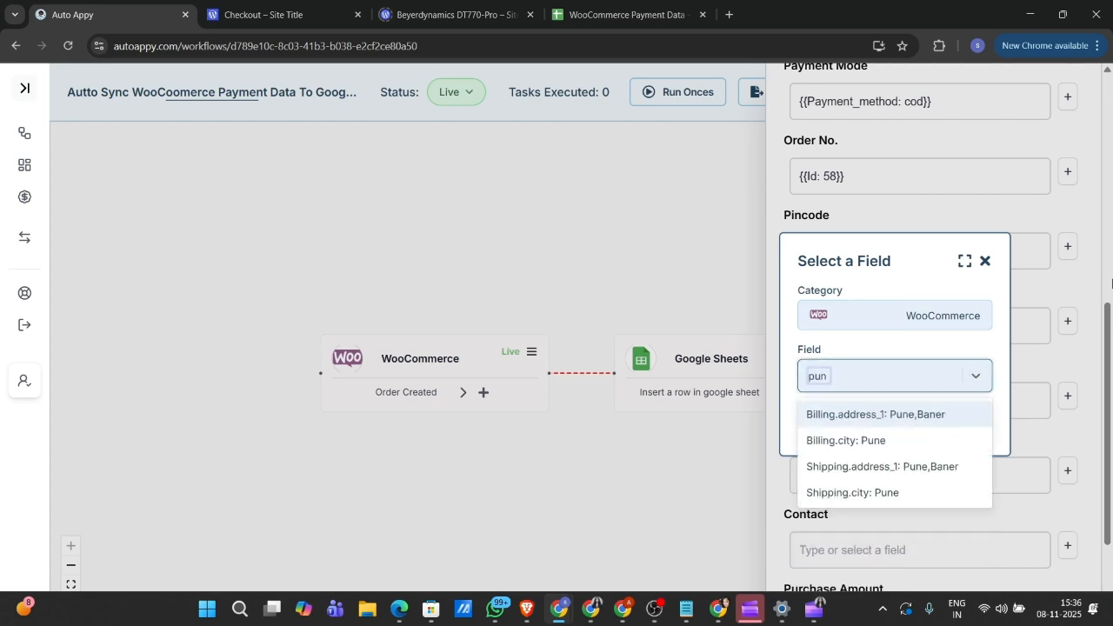
{"action": "left_click", "coordinate": [920, 416]}
{"action": "left_click", "coordinate": [948, 422]}
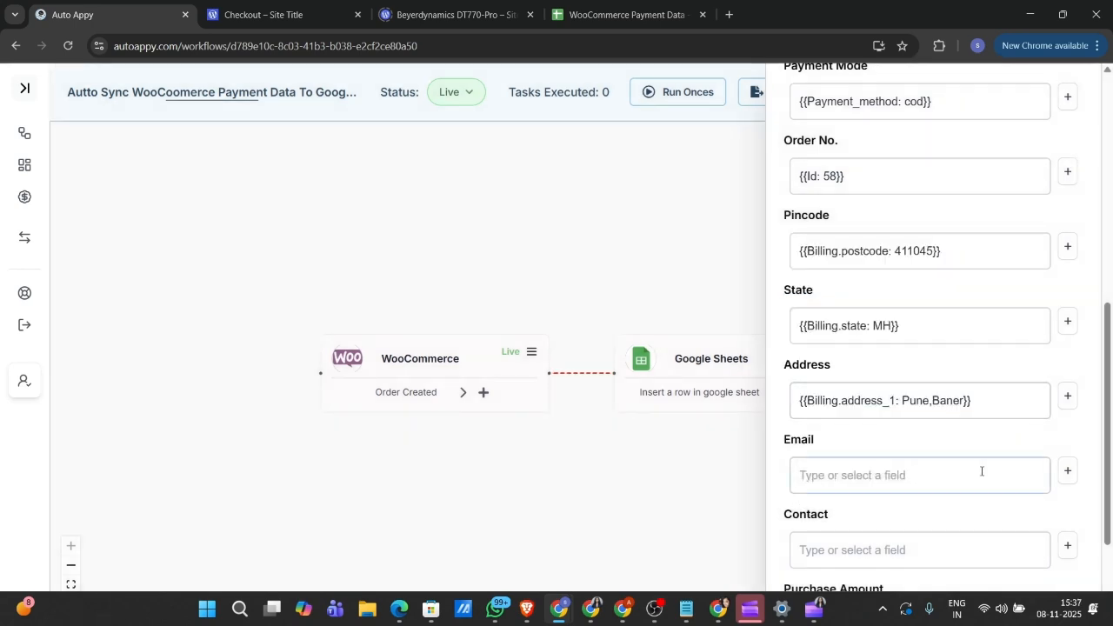
{"action": "scroll", "coordinate": [982, 471], "scroll_direction": "down", "scroll_amount": 1}
Step: Map the Email column to the order's billing email field
{"action": "left_click", "coordinate": [1067, 377]}
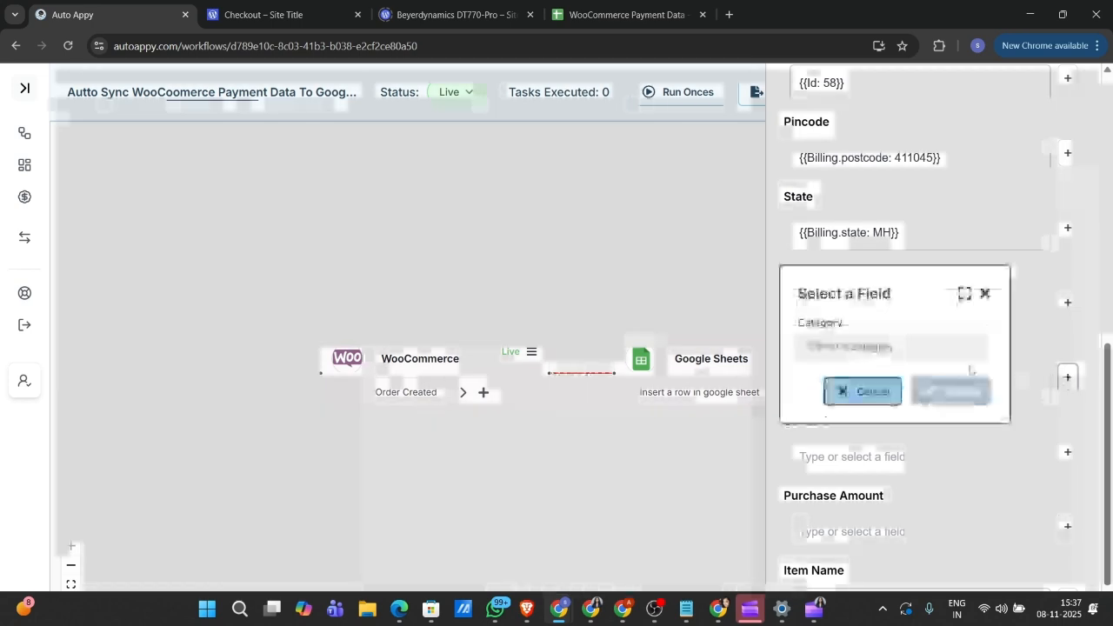
{"action": "left_click", "coordinate": [898, 346]}
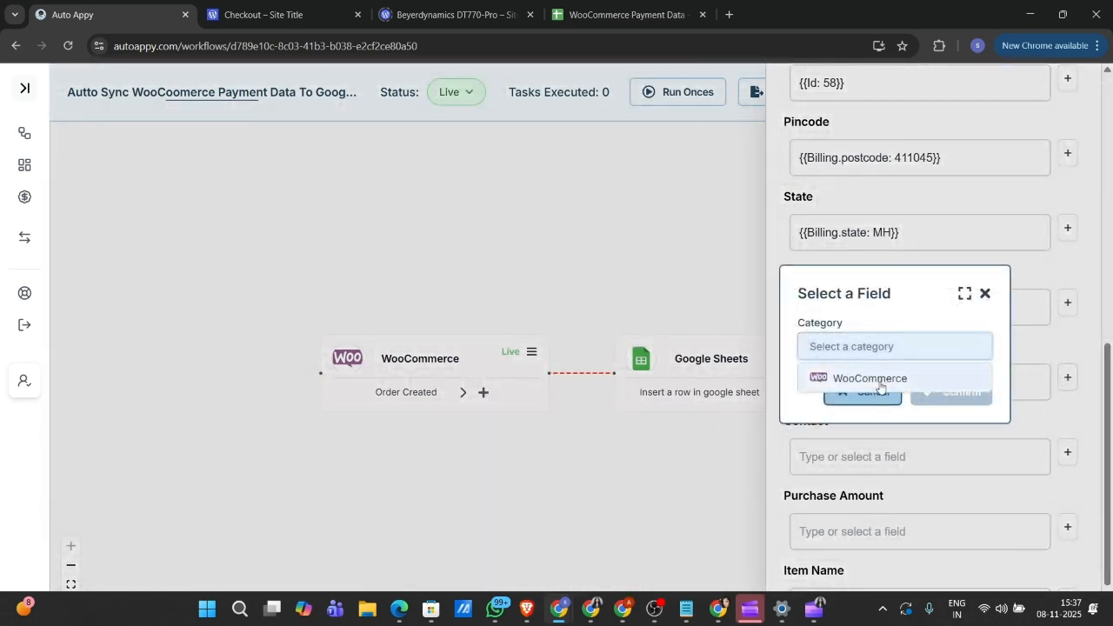
{"action": "left_click", "coordinate": [880, 380]}
{"action": "left_click", "coordinate": [888, 385]}
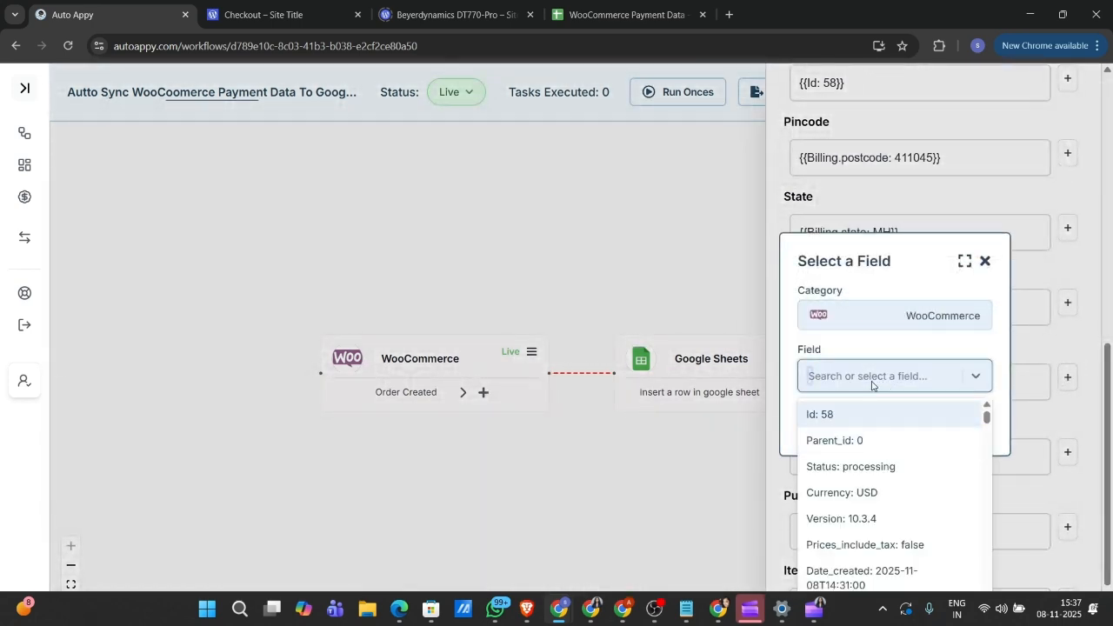
{"action": "type", "text": "ss"}
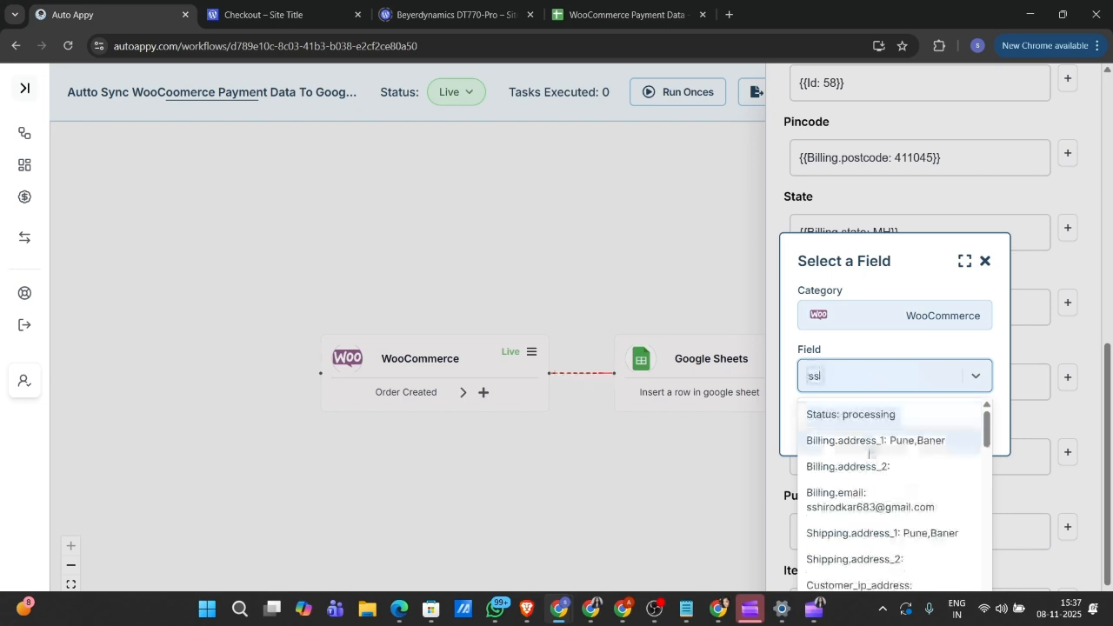
{"action": "left_click", "coordinate": [896, 504]}
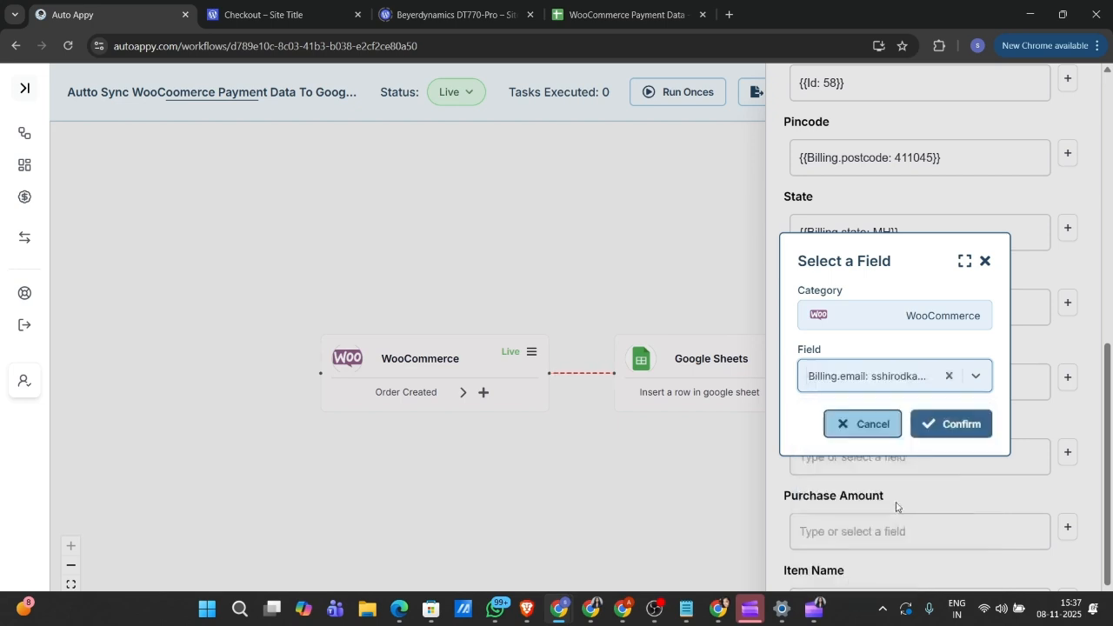
{"action": "left_click", "coordinate": [955, 426]}
{"action": "scroll", "coordinate": [954, 435], "scroll_direction": "down", "scroll_amount": 1}
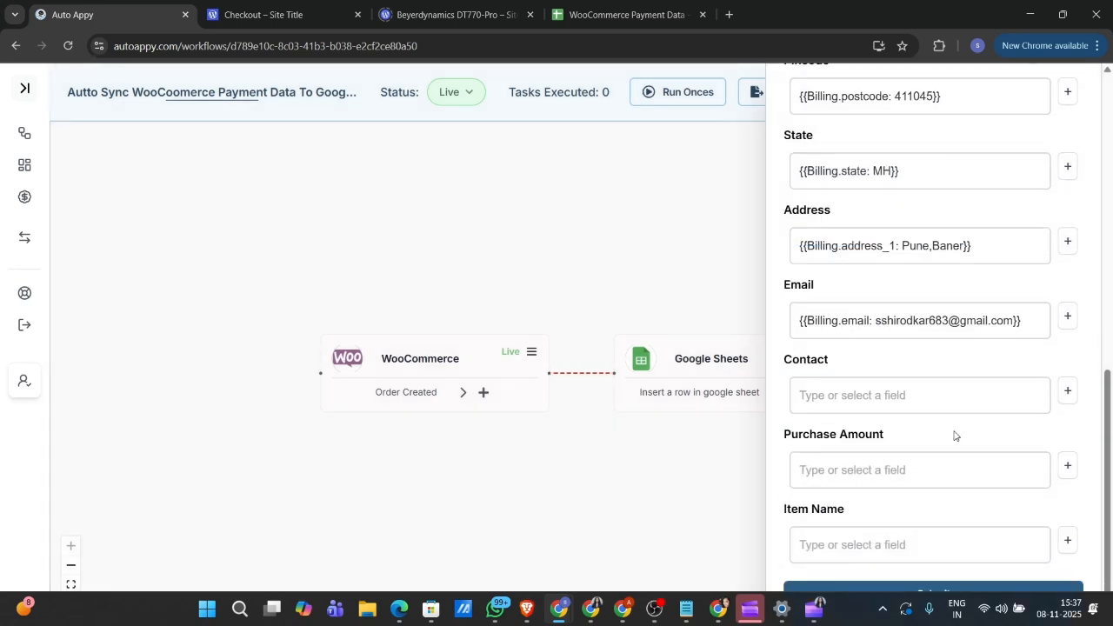
Step: Map the Contact column to the order's Billing.phone field
{"action": "left_click", "coordinate": [1067, 392]}
{"action": "left_click", "coordinate": [877, 347]}
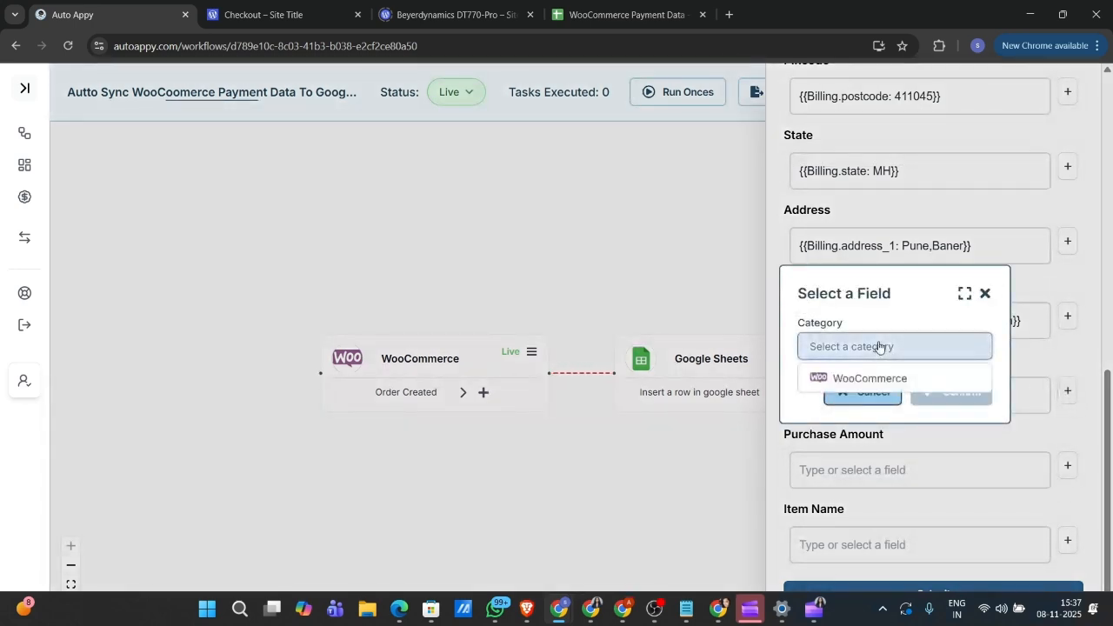
{"action": "left_click", "coordinate": [888, 376]}
{"action": "left_click", "coordinate": [888, 376]}
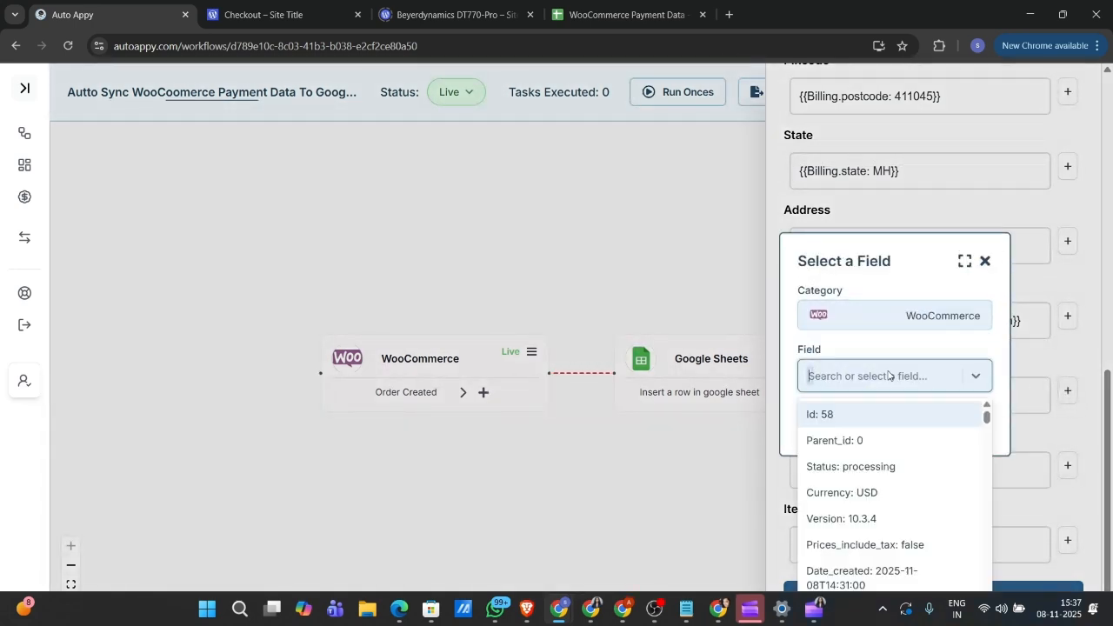
{"action": "left_click", "coordinate": [985, 260]}
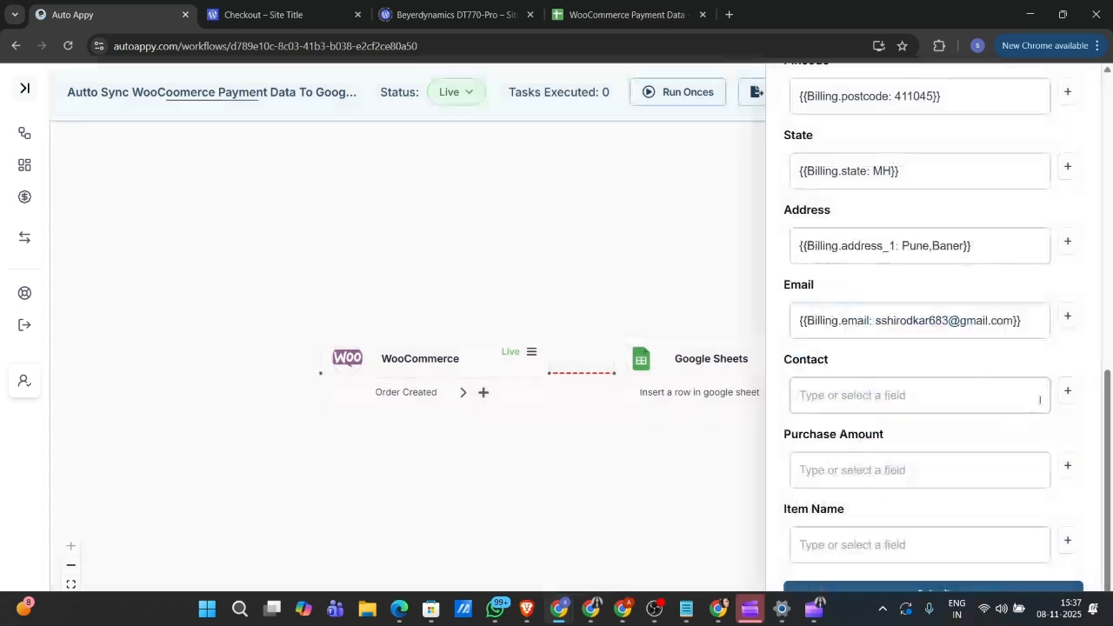
{"action": "left_click", "coordinate": [1068, 391]}
{"action": "left_click", "coordinate": [892, 355]}
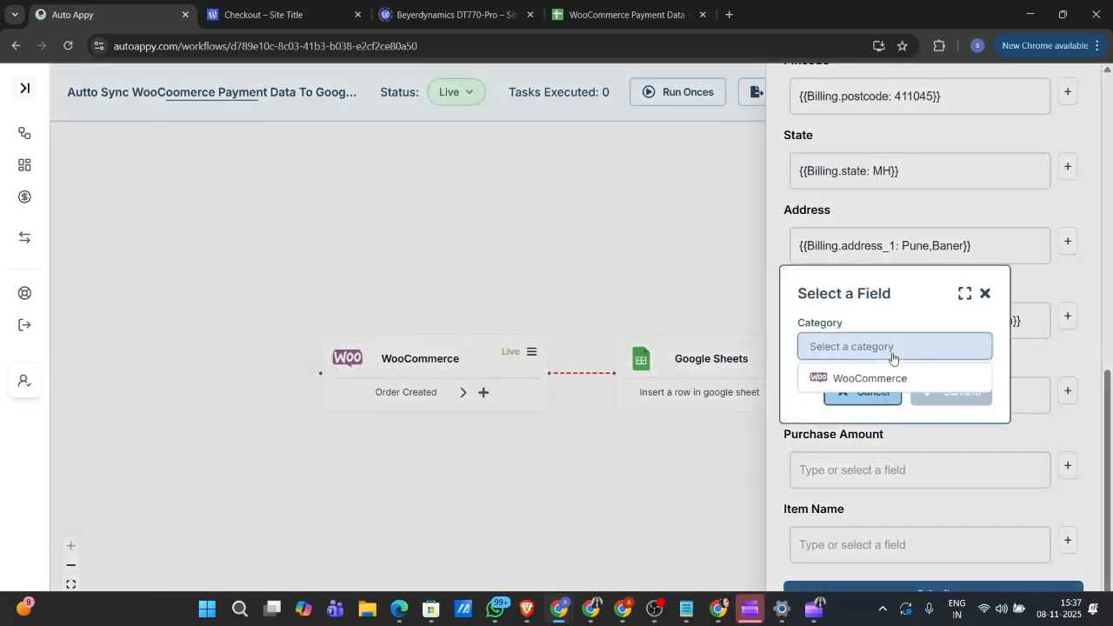
{"action": "left_click", "coordinate": [895, 379]}
{"action": "left_click", "coordinate": [892, 378]}
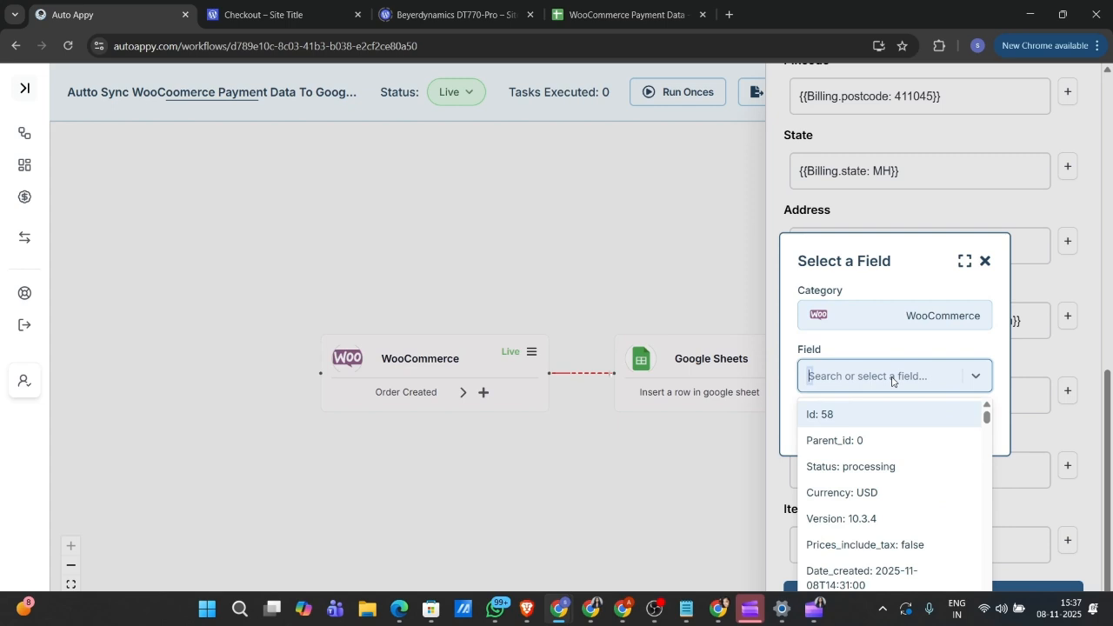
{"action": "type", "text": "80"}
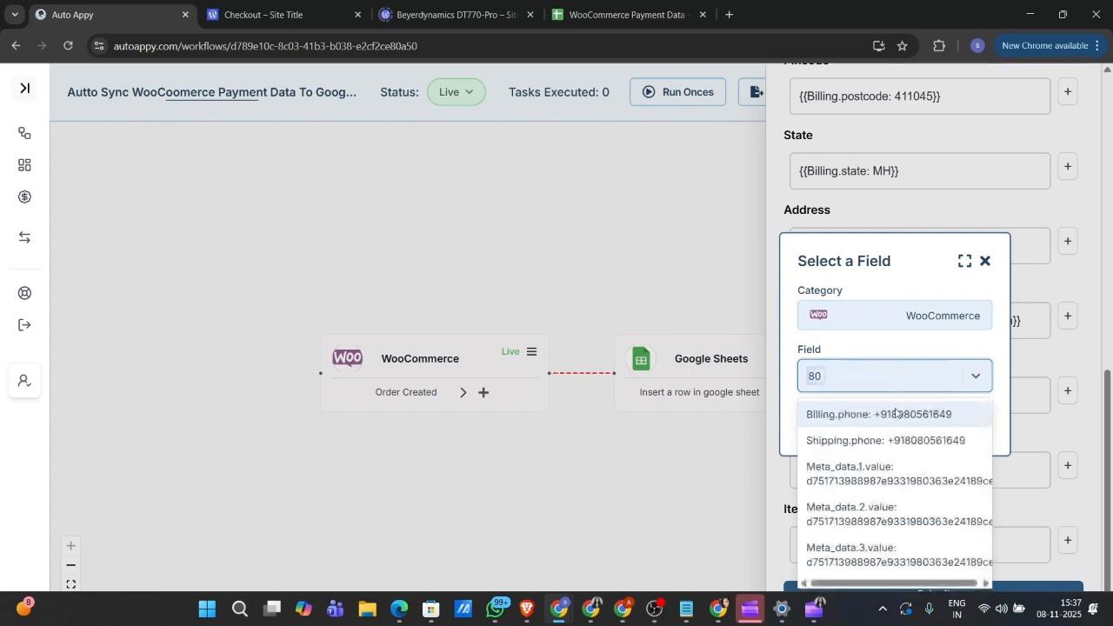
{"action": "left_click", "coordinate": [898, 415]}
{"action": "left_click", "coordinate": [941, 430]}
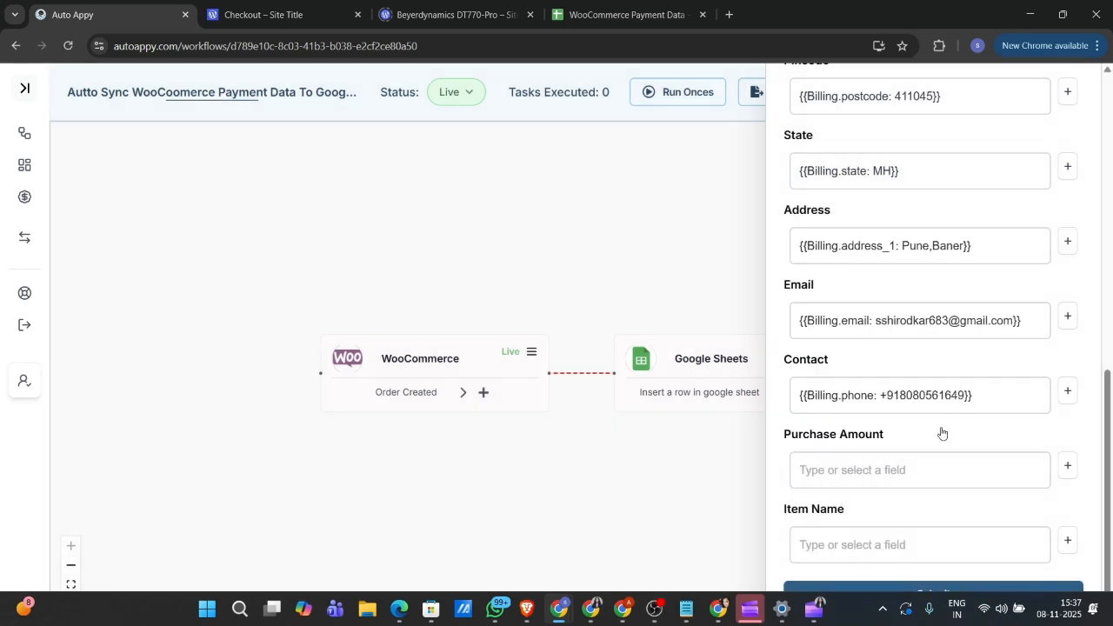
Step: Map the WooCommerce order Total (120.00) into the Purchase Amount column
{"action": "left_click", "coordinate": [1067, 466]}
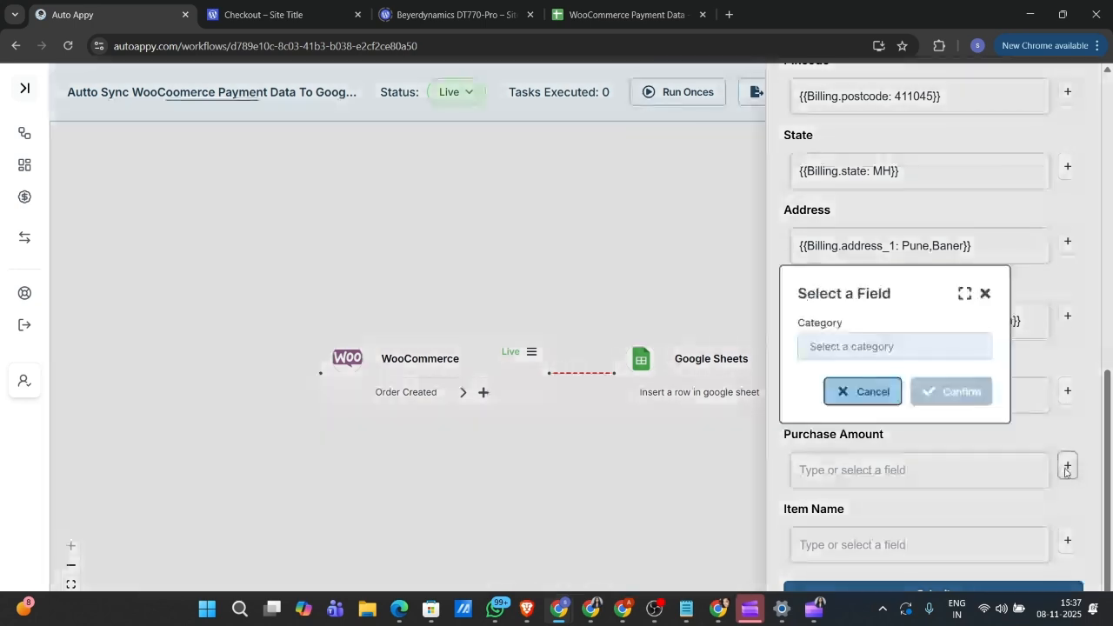
{"action": "left_click", "coordinate": [868, 346]}
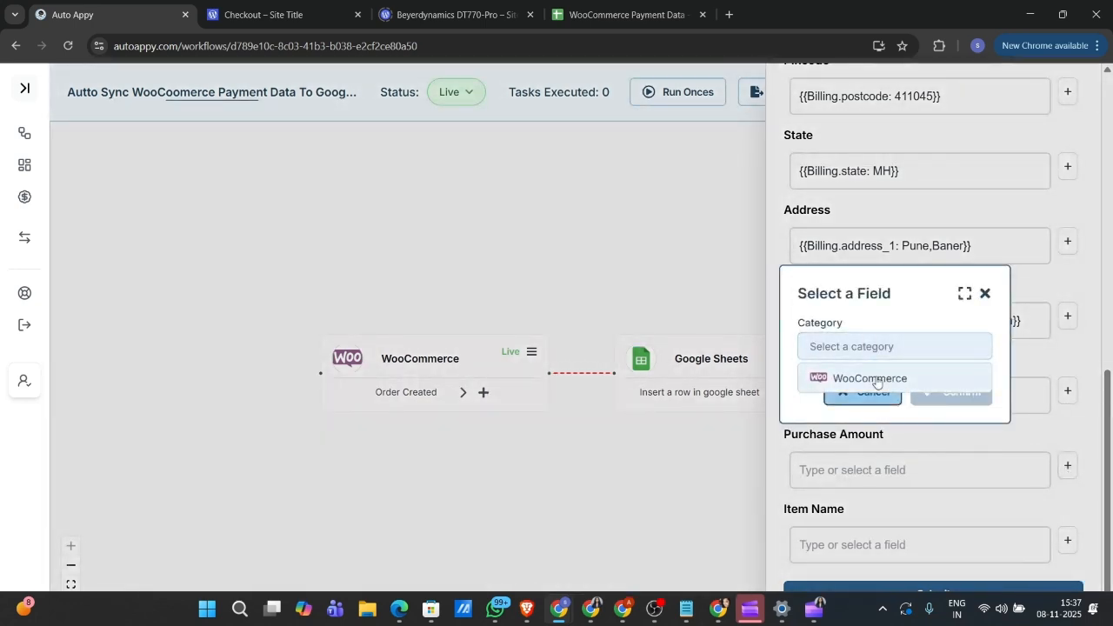
{"action": "left_click", "coordinate": [876, 377]}
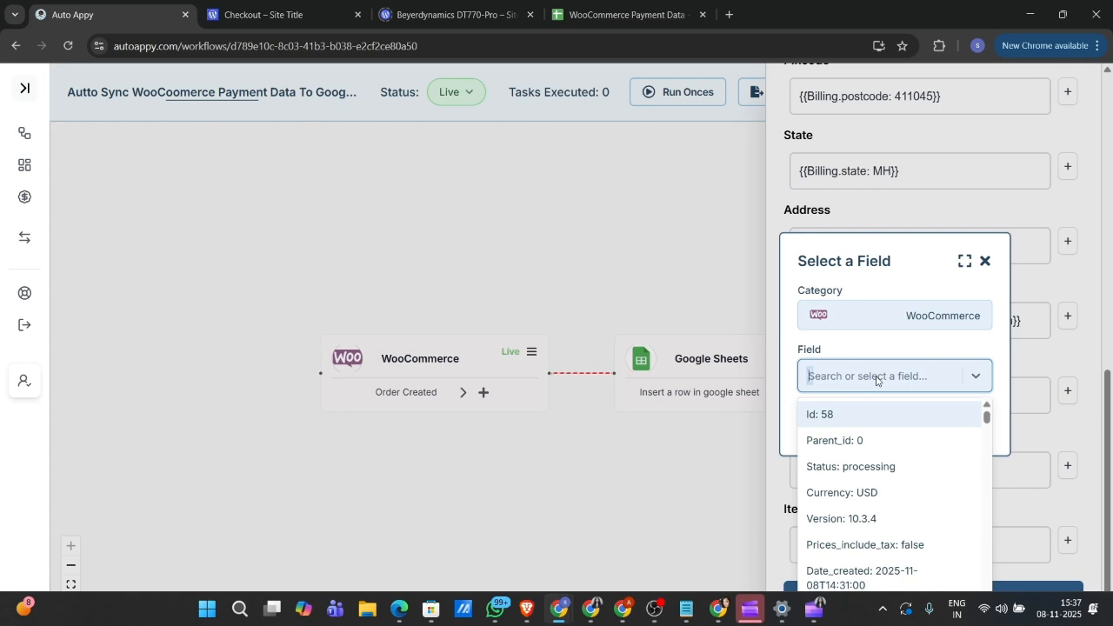
{"action": "type", "text": "1"}
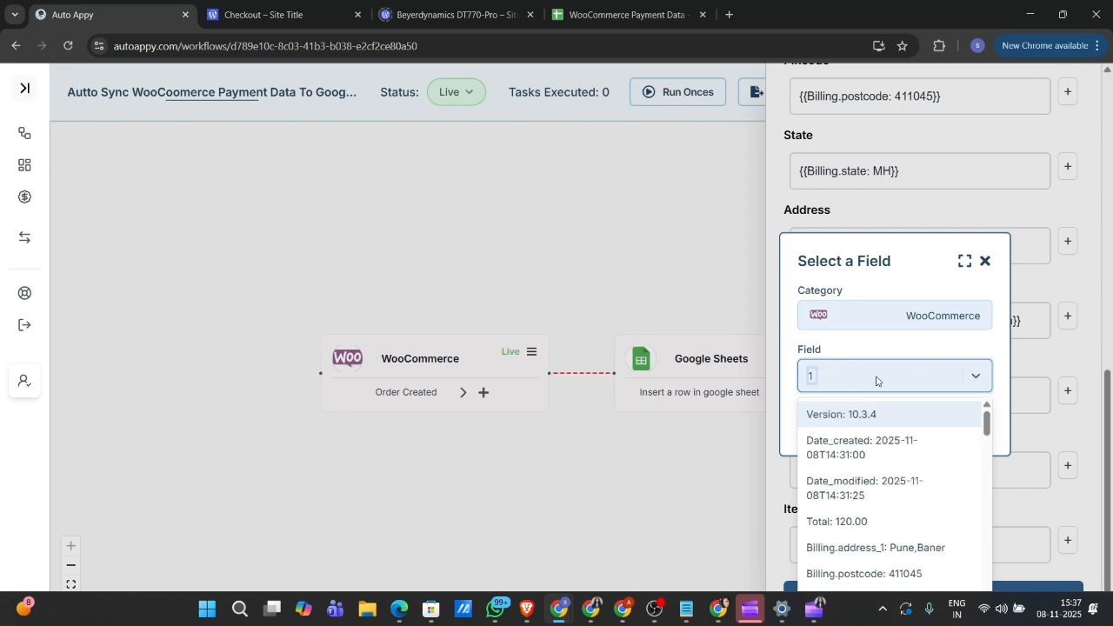
{"action": "left_click", "coordinate": [860, 522]}
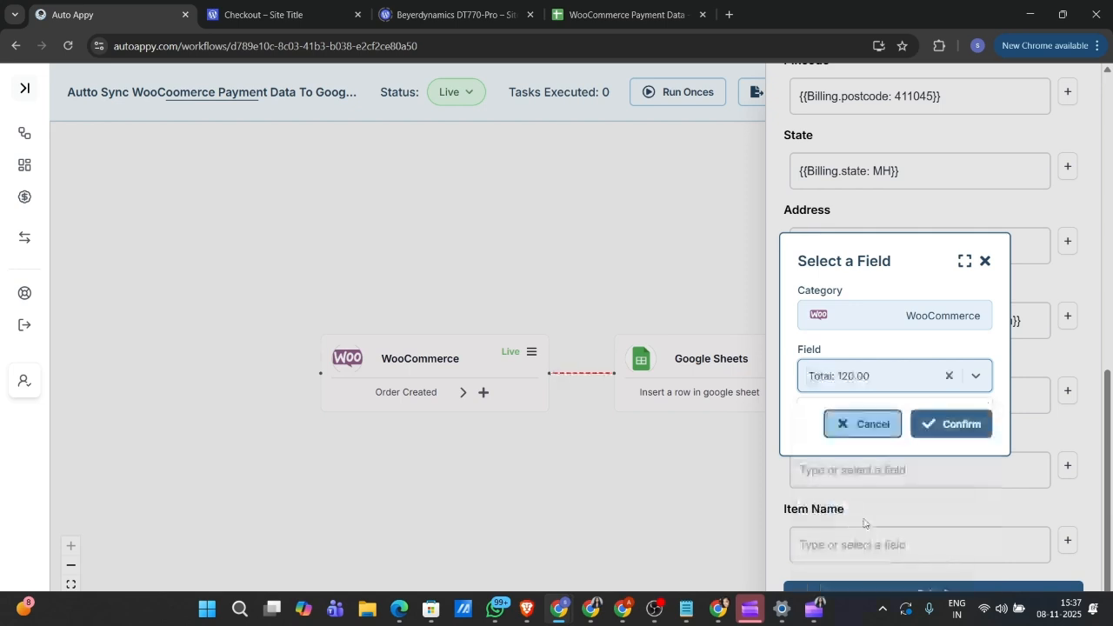
{"action": "left_click", "coordinate": [950, 422]}
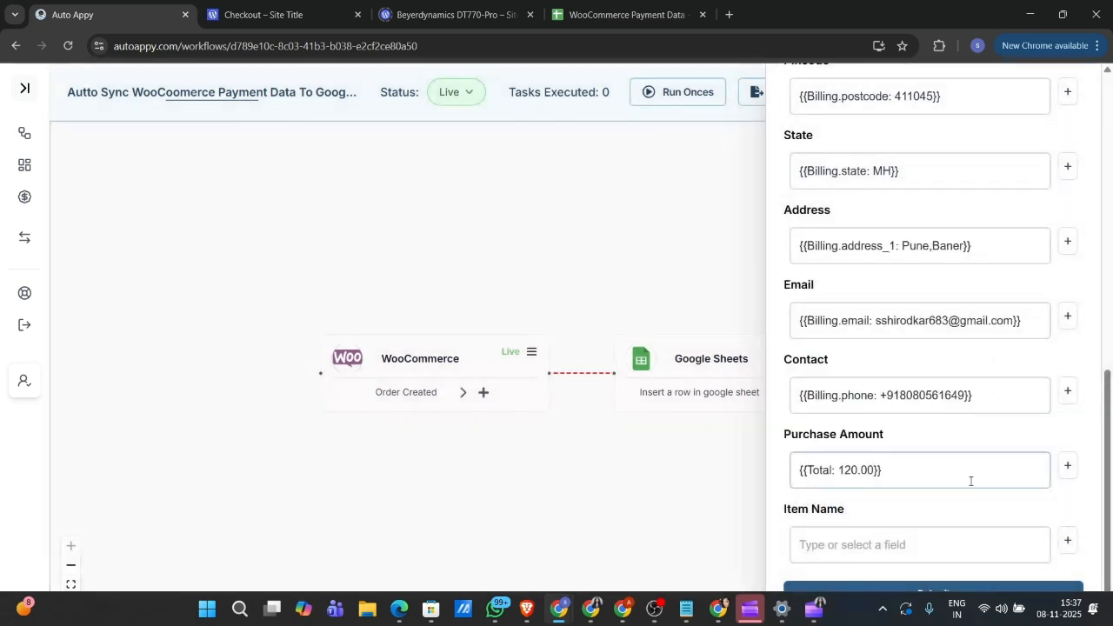
Step: Append the WooCommerce Currency field (USD) after the total in Purchase Amount
{"action": "left_click", "coordinate": [1067, 467]}
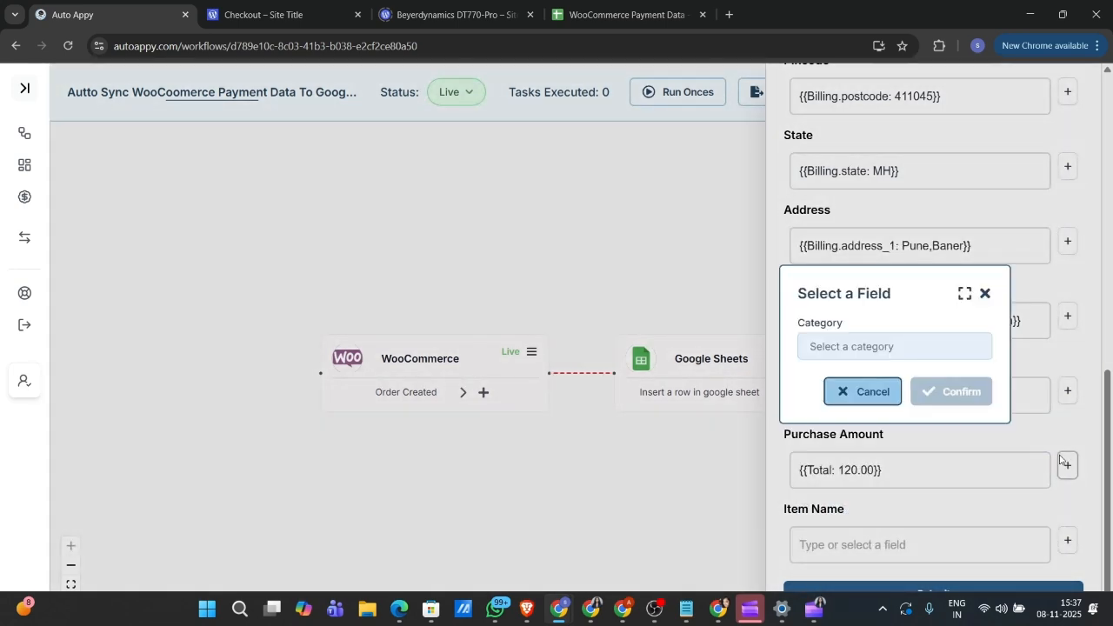
{"action": "left_click", "coordinate": [925, 357]}
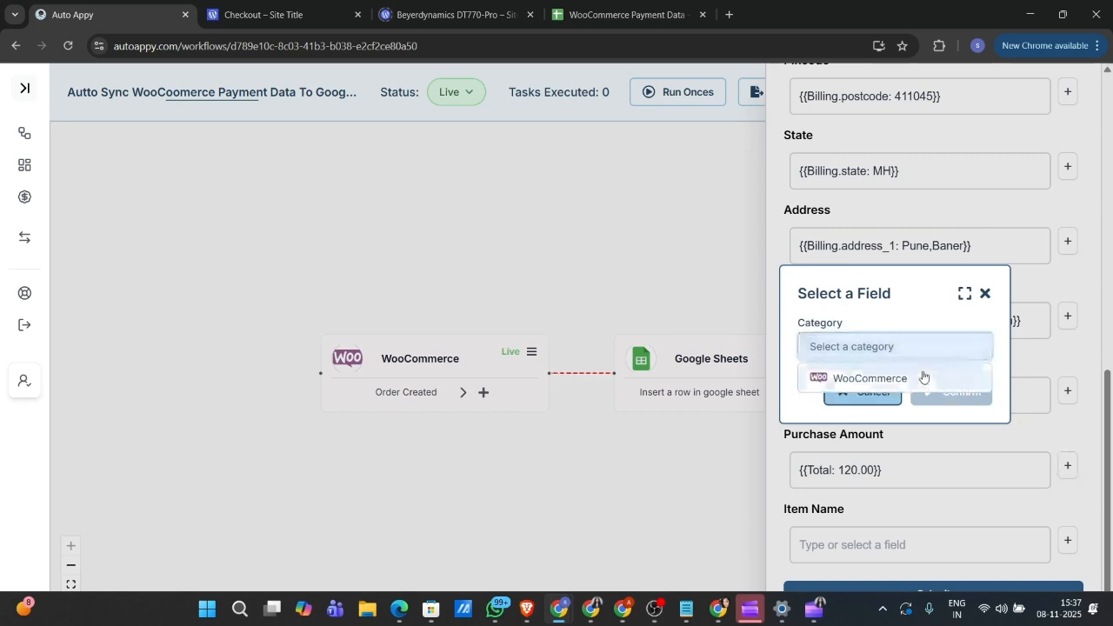
{"action": "left_click", "coordinate": [923, 375]}
{"action": "left_click", "coordinate": [922, 375]}
{"action": "type", "text": "usd"}
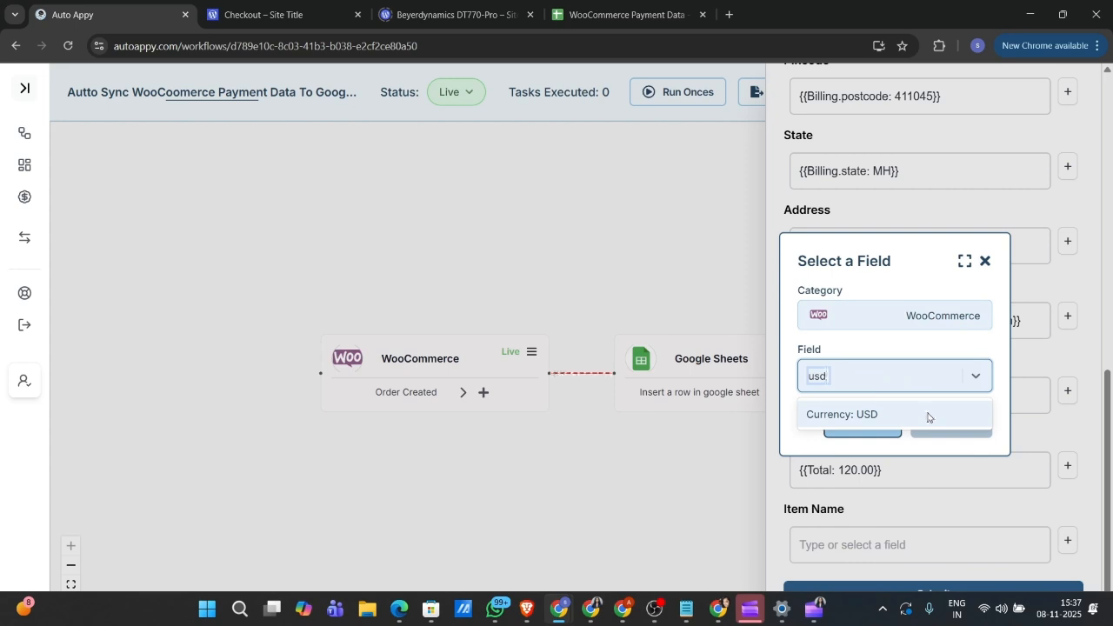
{"action": "left_click", "coordinate": [927, 416]}
{"action": "left_click", "coordinate": [955, 423]}
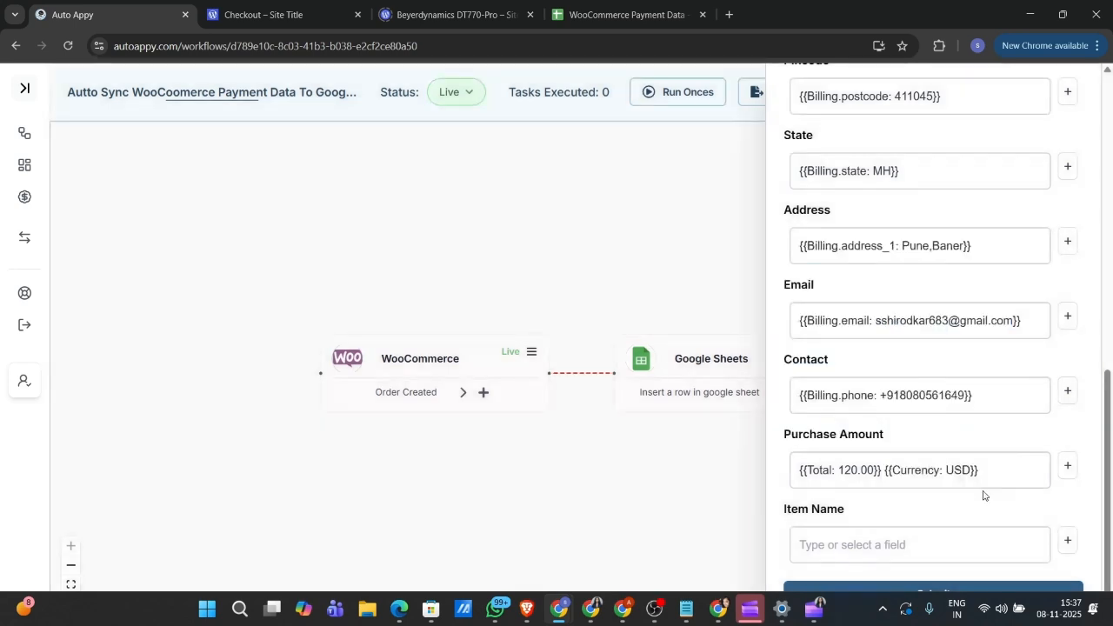
Step: Map WooCommerce Line_items.0.name (Popover Heavyweight Hooded Sweatshirt in Red) into the Item Name column
{"action": "left_click", "coordinate": [1069, 541]}
{"action": "left_click", "coordinate": [900, 349]}
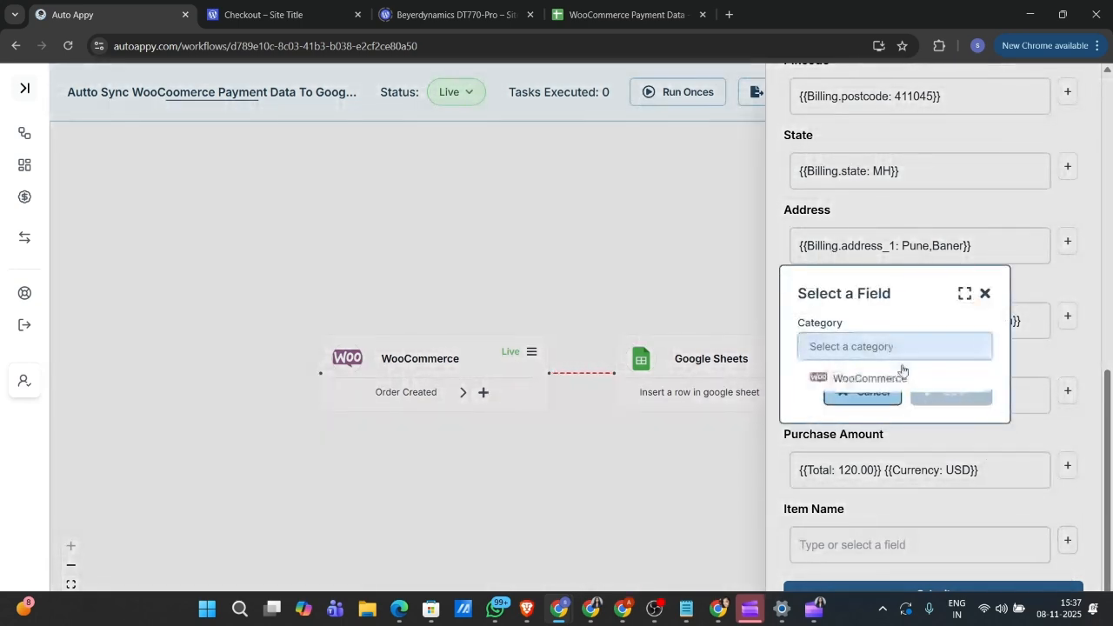
{"action": "left_click", "coordinate": [902, 375]}
{"action": "left_click", "coordinate": [905, 375]}
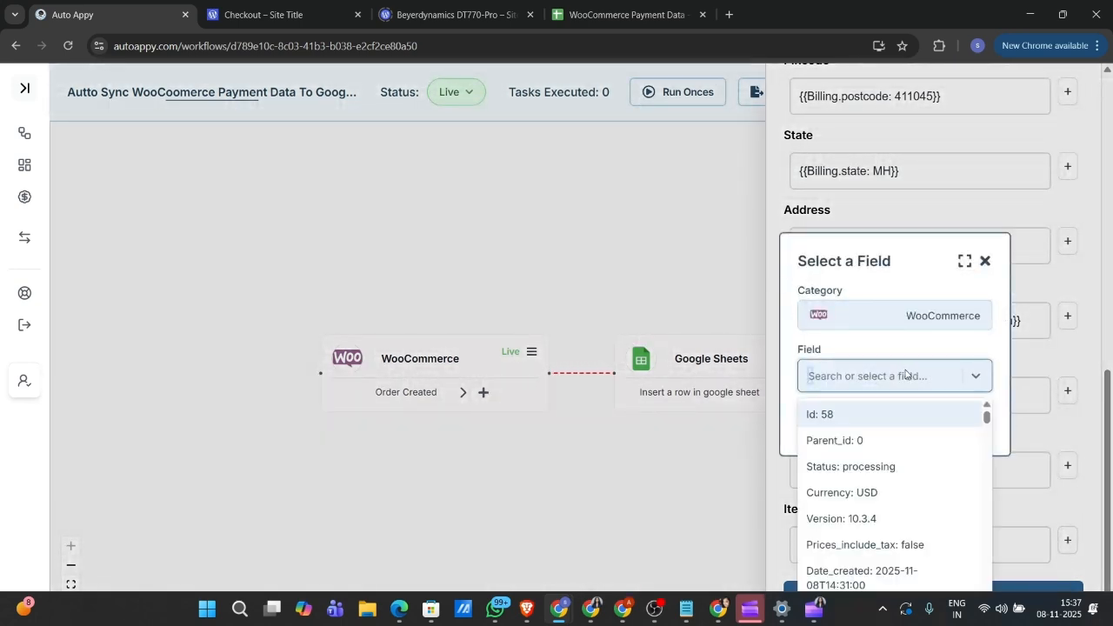
{"action": "type", "text": "ite"}
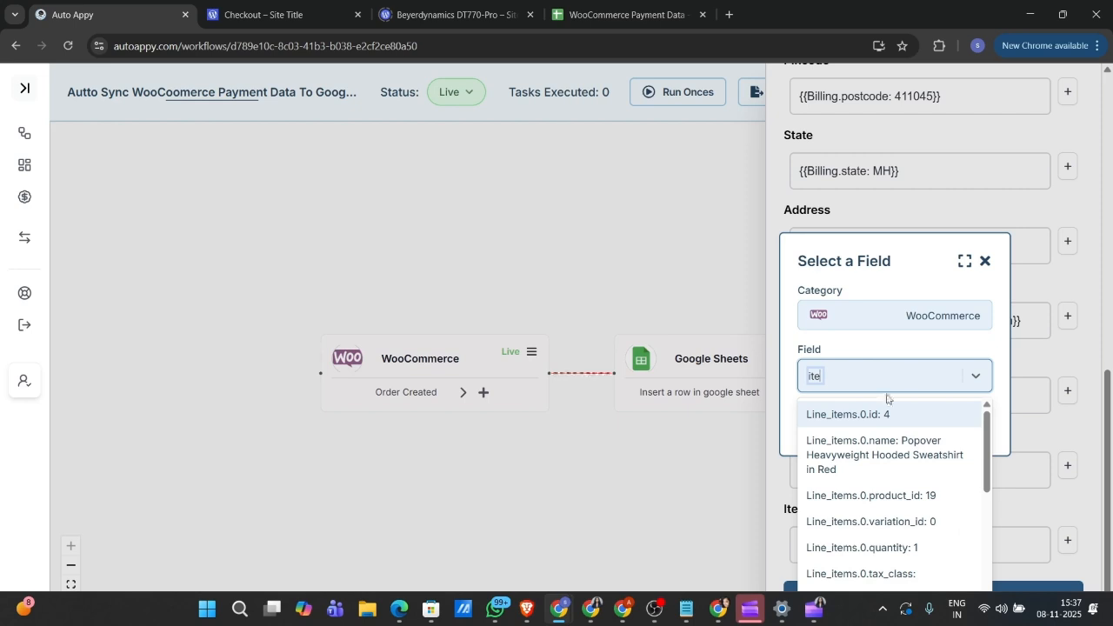
{"action": "left_click", "coordinate": [927, 451]}
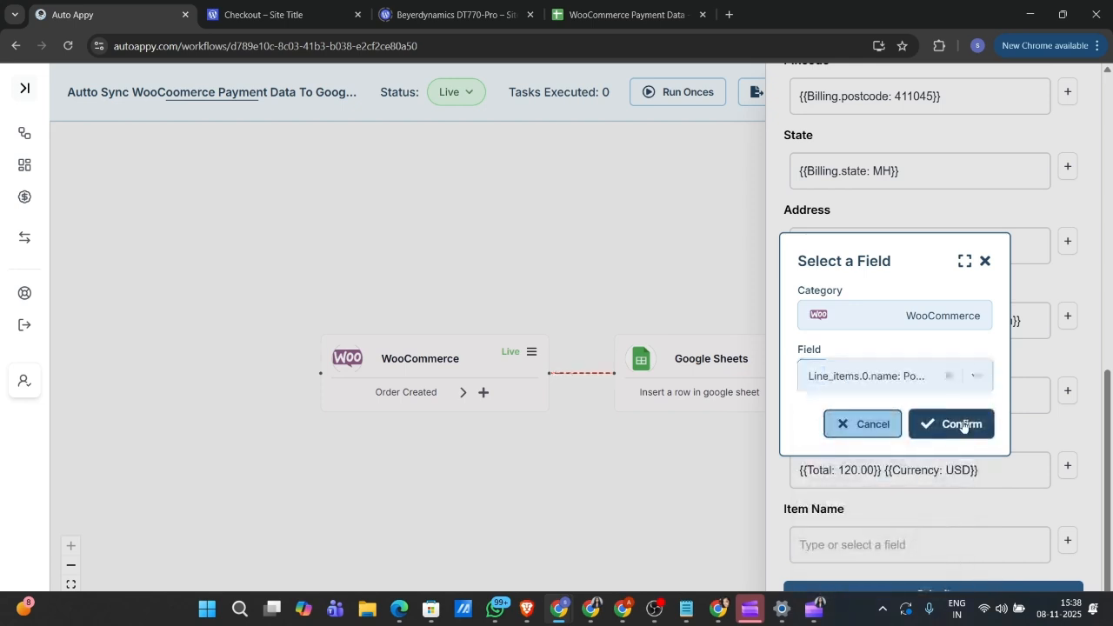
{"action": "left_click", "coordinate": [962, 425]}
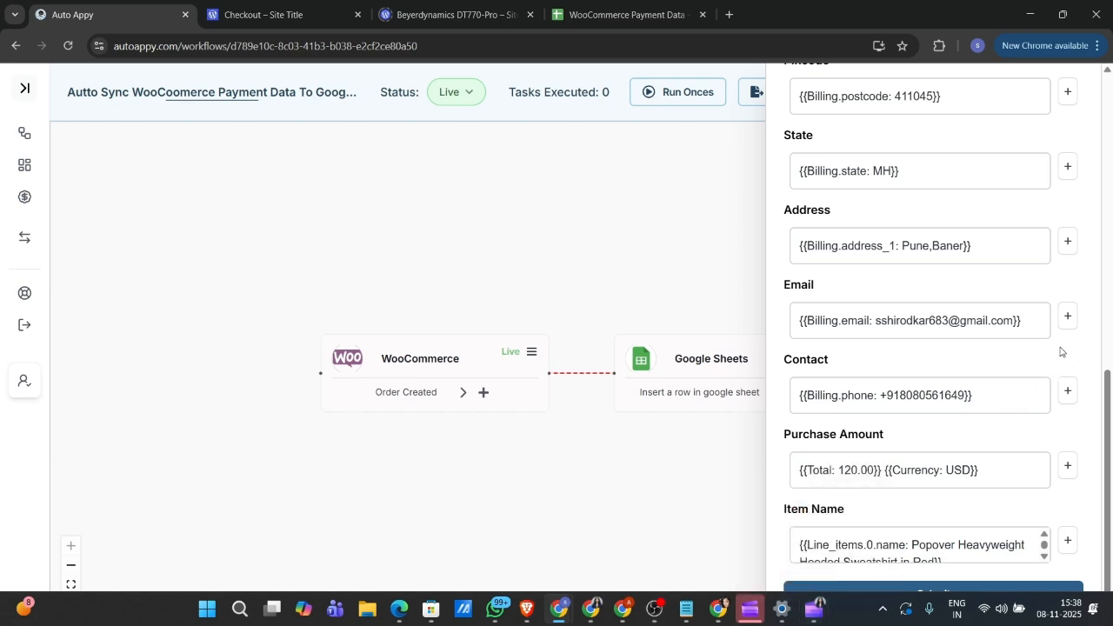
Step: Submit the mapping, test the Google Sheets step, and view the 'Row inserted successfully' sample data
{"action": "left_click", "coordinate": [962, 589]}
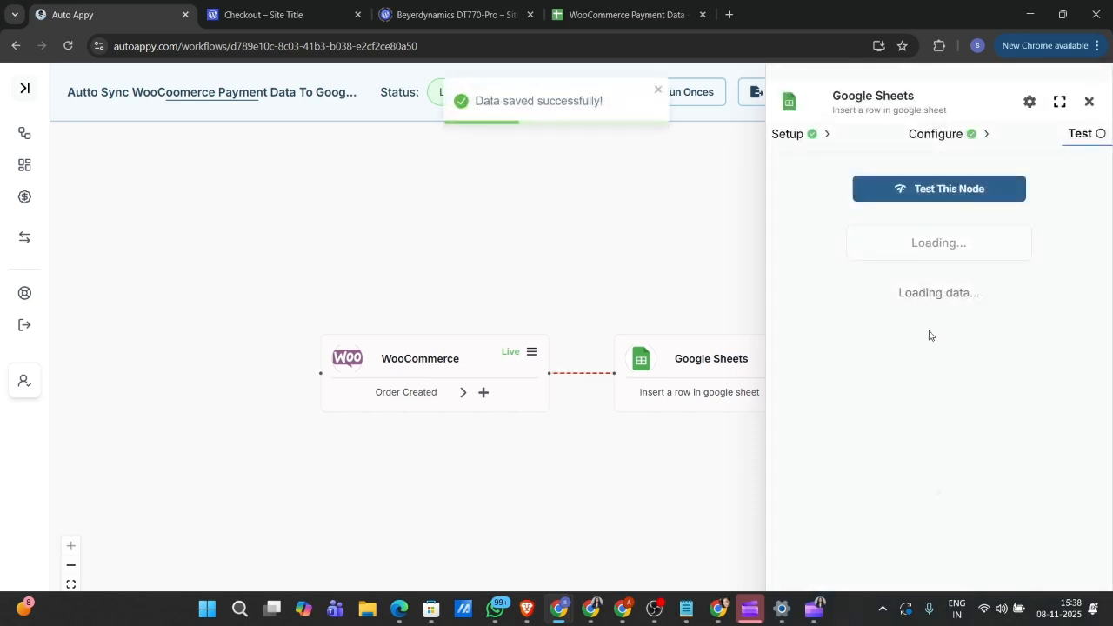
{"action": "left_click", "coordinate": [967, 190]}
{"action": "left_click", "coordinate": [941, 257]}
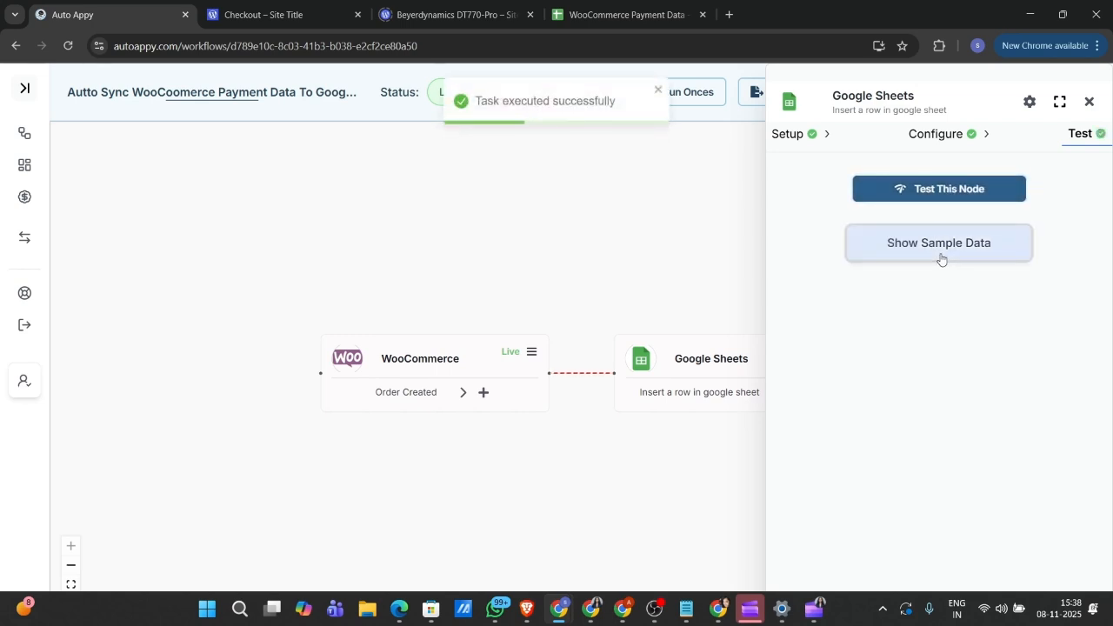
{"action": "left_click", "coordinate": [941, 256]}
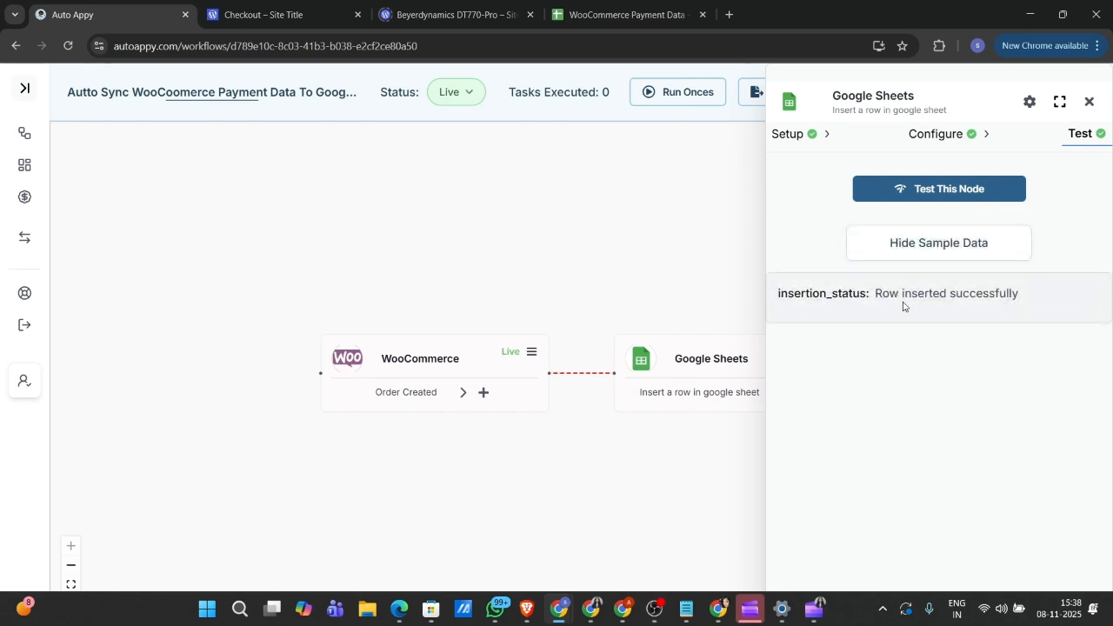
Step: Check the WooCommerce Payment Data sheet's new row 3: order 58, cod, 120.00 USD, red sweatshirt
{"action": "left_click", "coordinate": [618, 7]}
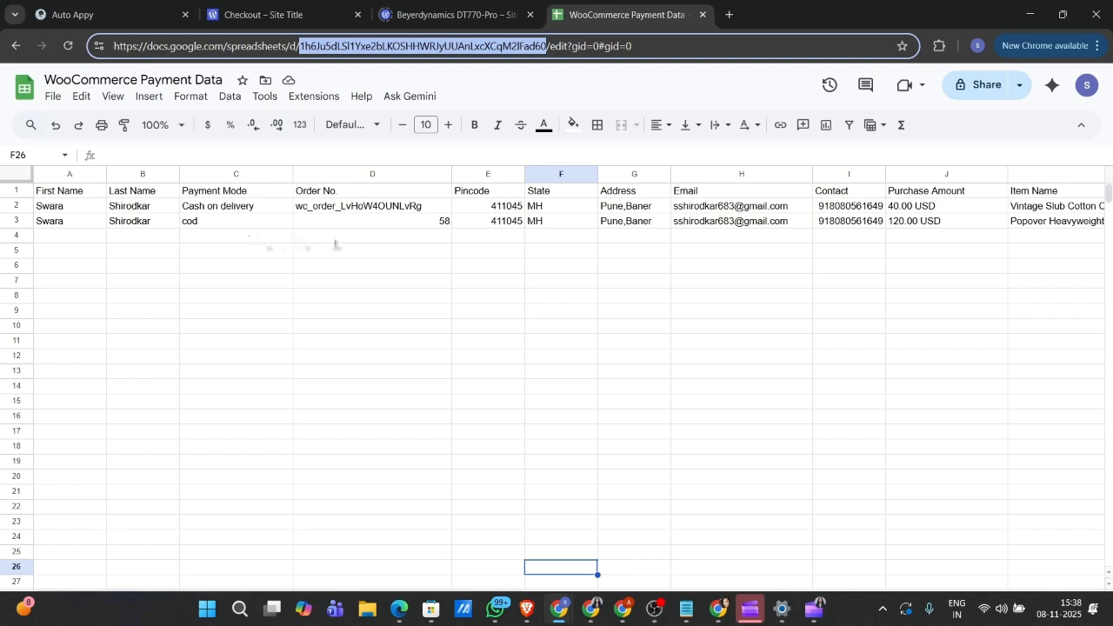
{"action": "scroll", "coordinate": [357, 246], "scroll_direction": "right", "scroll_amount": 3}
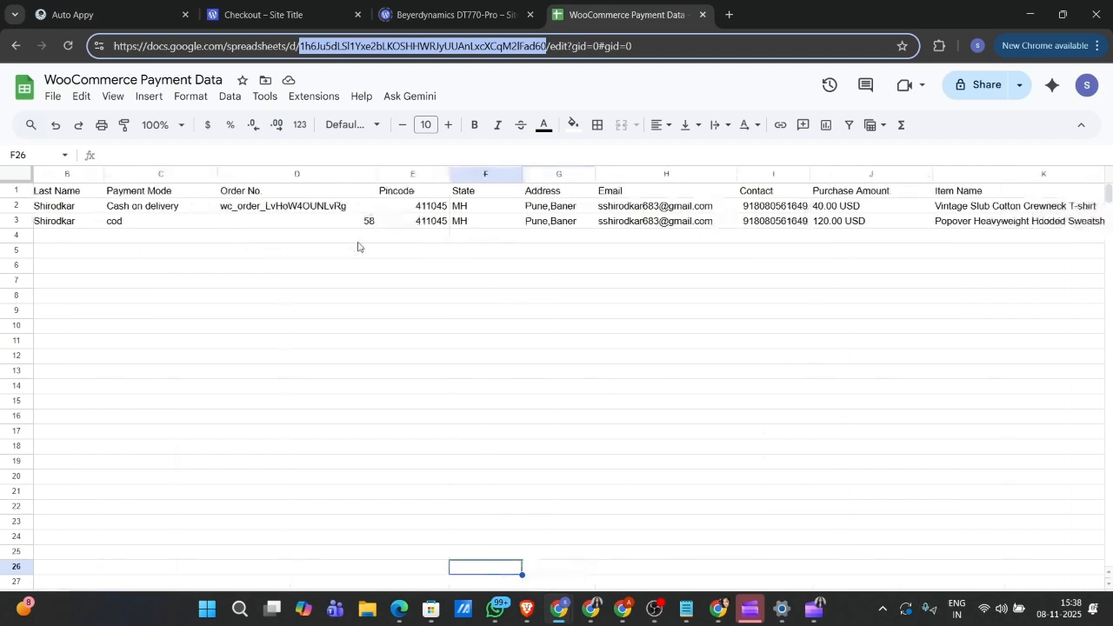
{"action": "scroll", "coordinate": [357, 246], "scroll_direction": "right", "scroll_amount": 3}
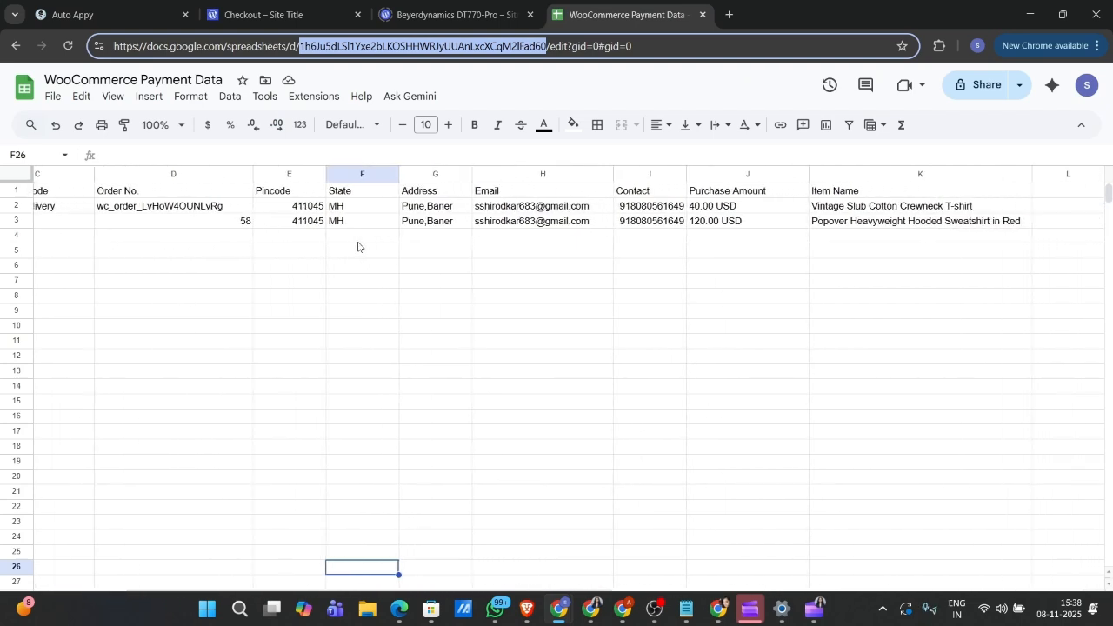
{"action": "scroll", "coordinate": [357, 246], "scroll_direction": "left", "scroll_amount": 5}
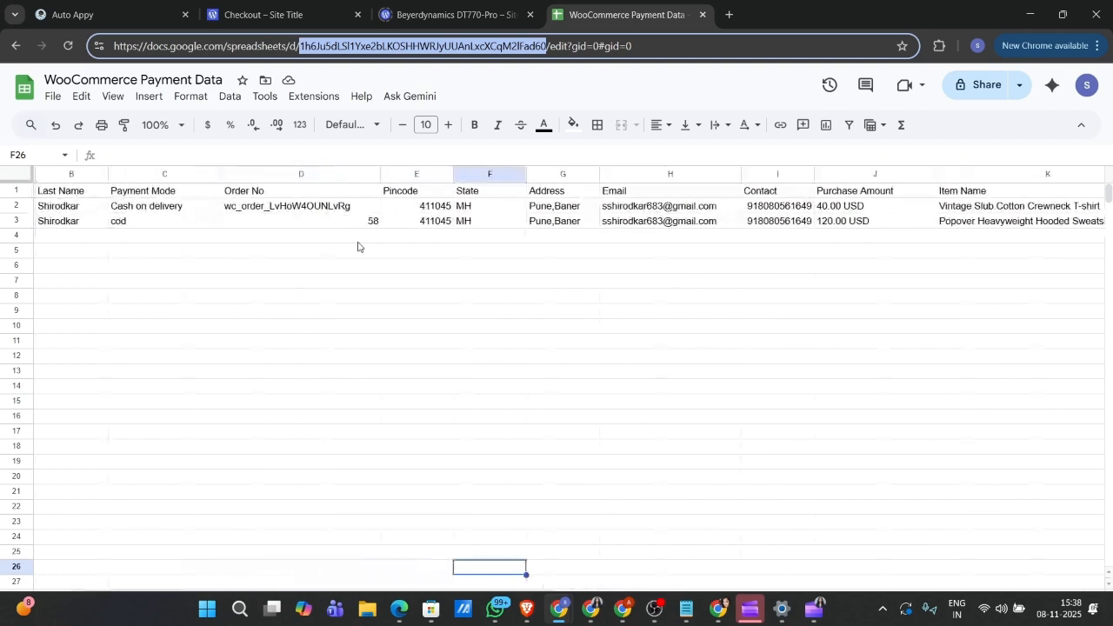